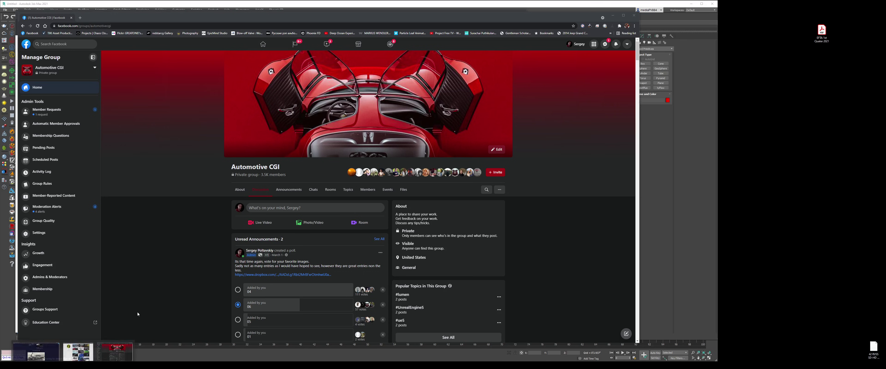
# Step: Switch from the Facebook group to the browser window with the rendering software pages and open the KeyShot features page
pyautogui.hotkey('alt', 'Tab')
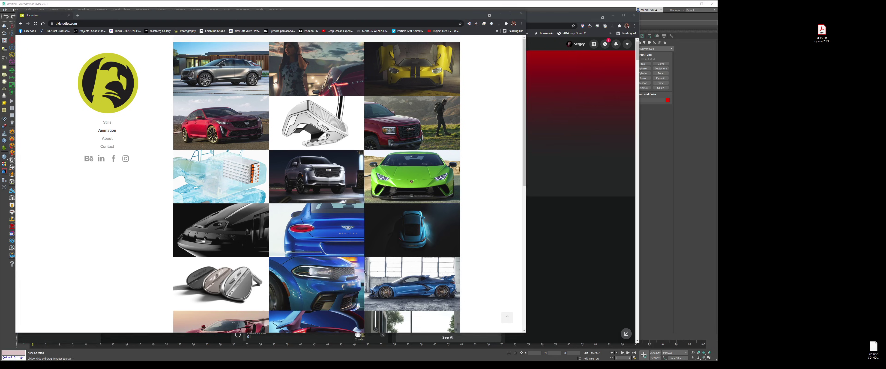
pyautogui.click(87, 346)
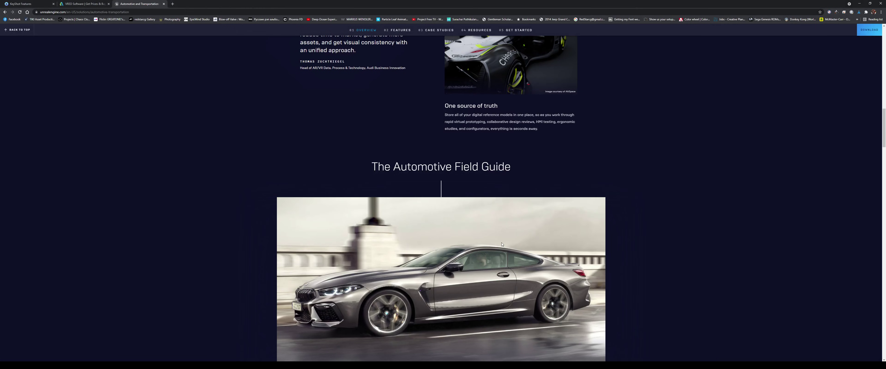
pyautogui.click(22, 5)
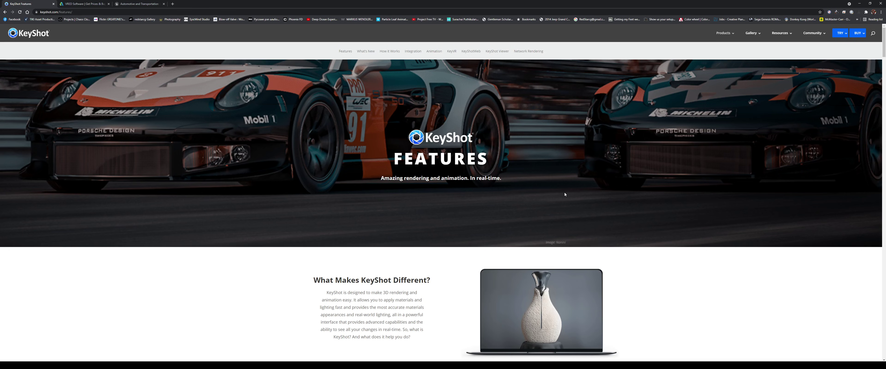
# Step: Examine the Autodesk VRED product page, including its pricing options, overview, product versions and customer stories
pyautogui.click(93, 5)
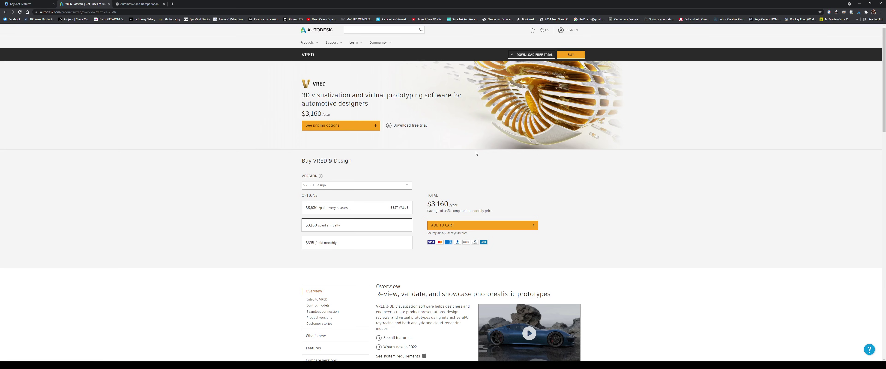
pyautogui.scroll(-2, 531, 137)
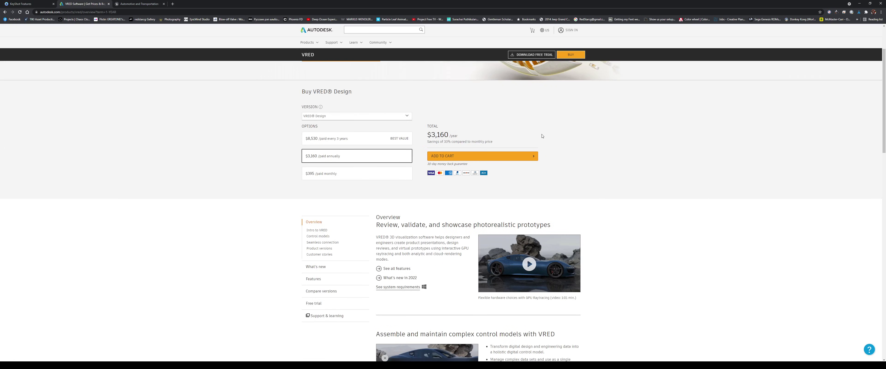
pyautogui.scroll(-7, 167, 187)
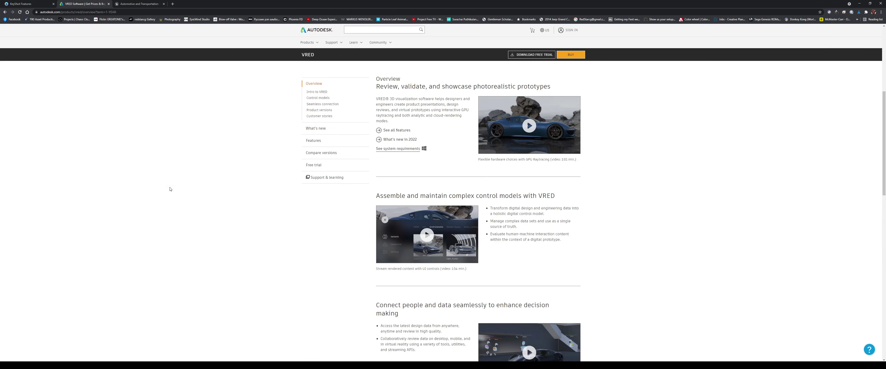
pyautogui.scroll(-3, 170, 189)
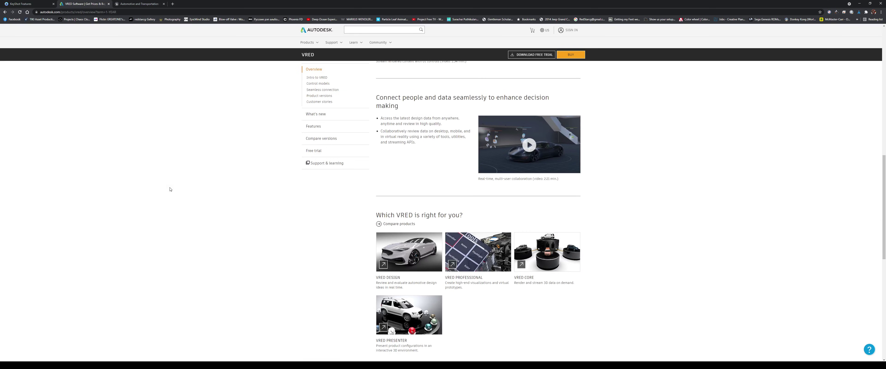
pyautogui.scroll(-2, 169, 189)
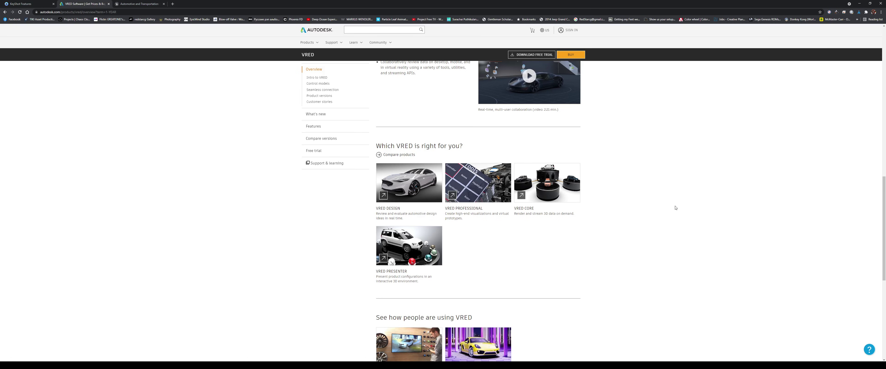
pyautogui.scroll(-4, 675, 208)
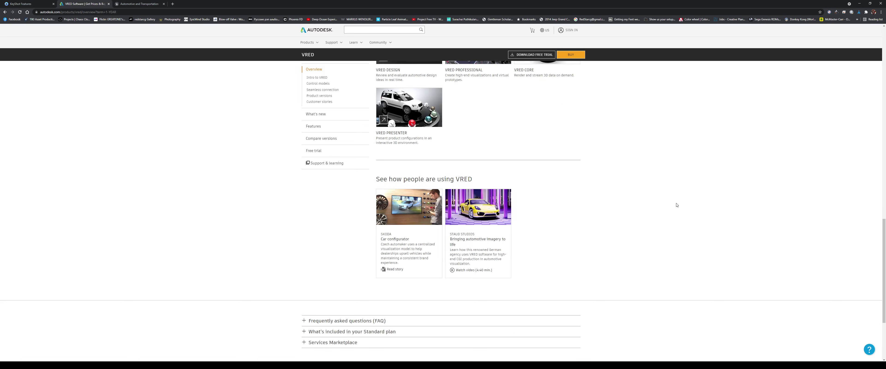
pyautogui.scroll(13, 676, 205)
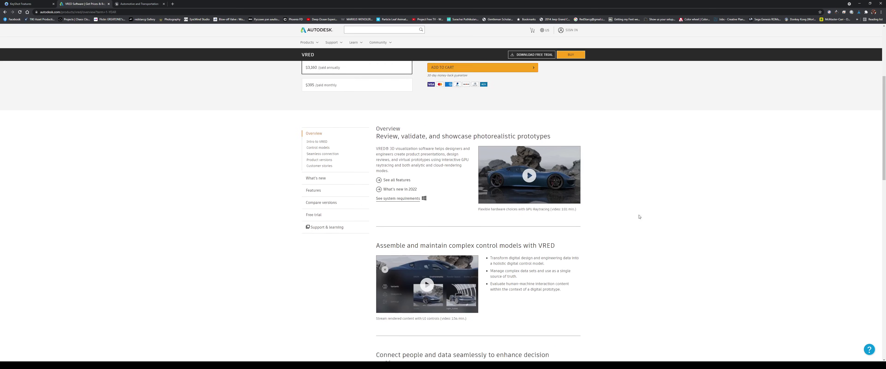
pyautogui.scroll(5, 640, 216)
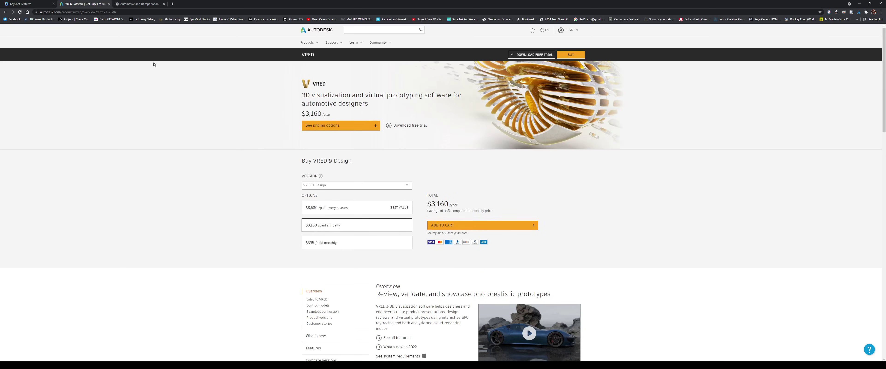
# Step: Examine the key features and case studies on Unreal Engine's Automotive and Transportation page
pyautogui.click(133, 4)
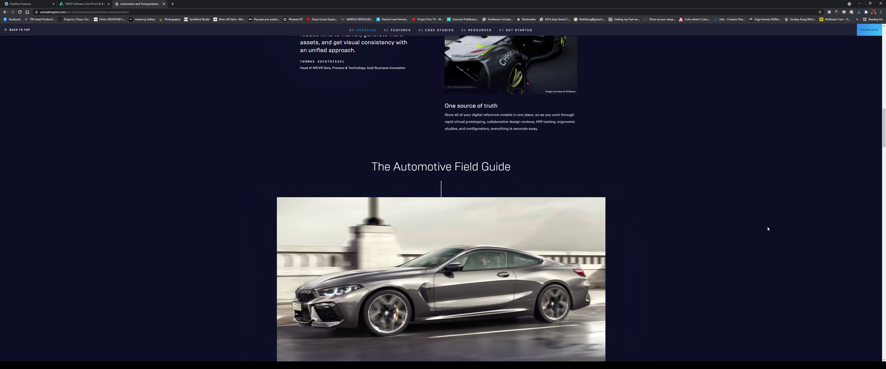
pyautogui.scroll(4, 756, 244)
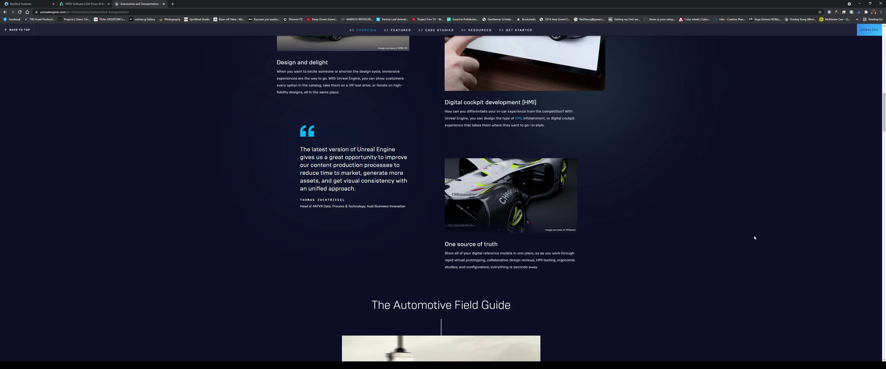
pyautogui.scroll(-15, 730, 251)
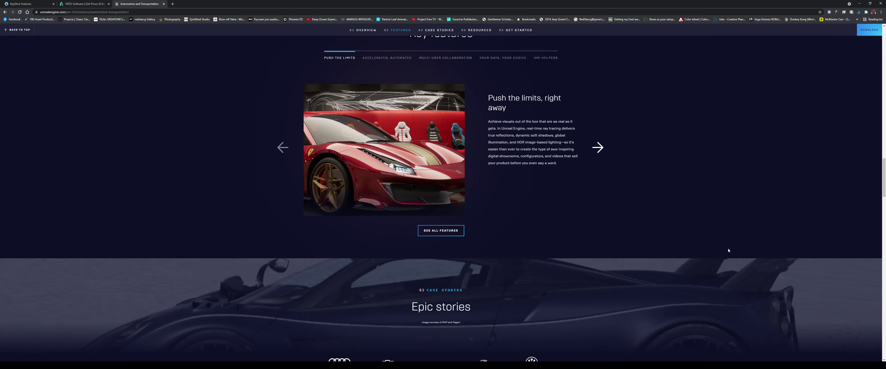
pyautogui.scroll(-6, 719, 252)
pyautogui.scroll(-4, 720, 252)
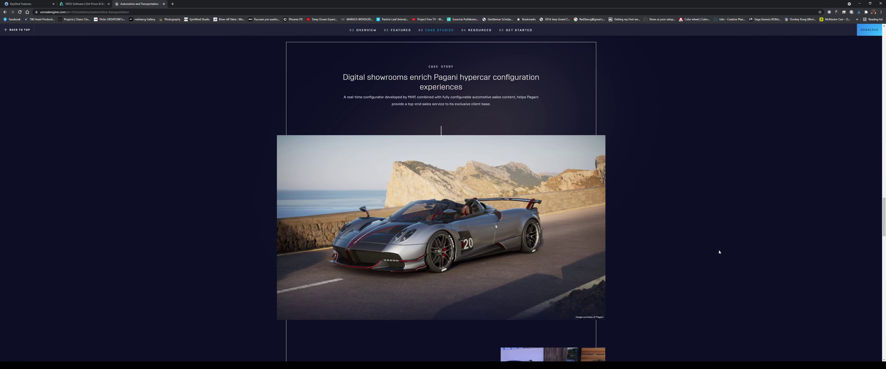
pyautogui.scroll(-4, 706, 260)
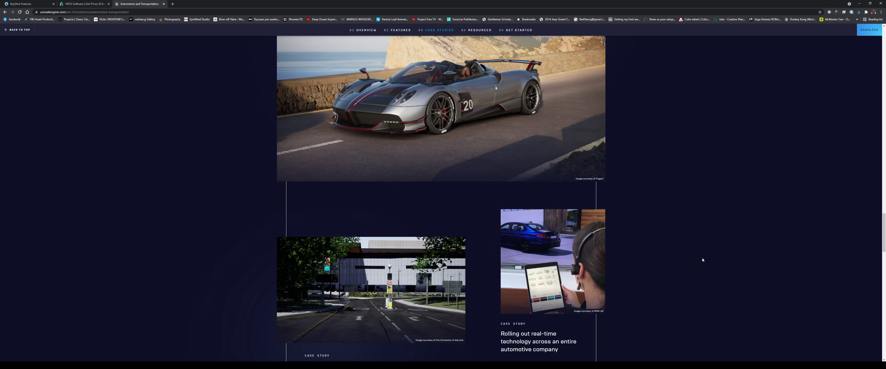
pyautogui.scroll(4, 700, 257)
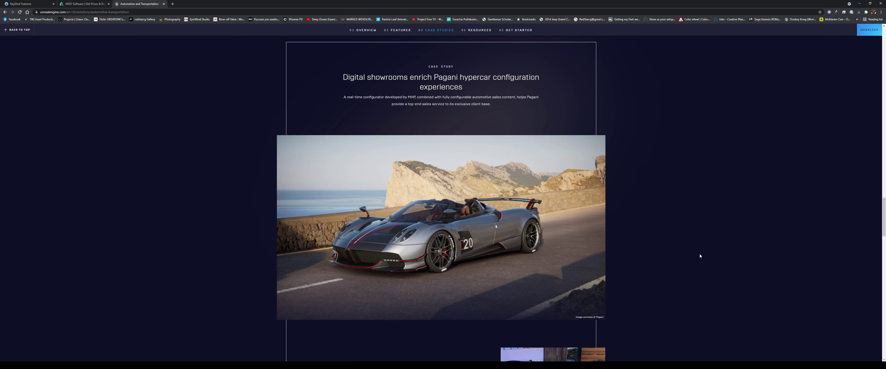
pyautogui.scroll(-3, 700, 257)
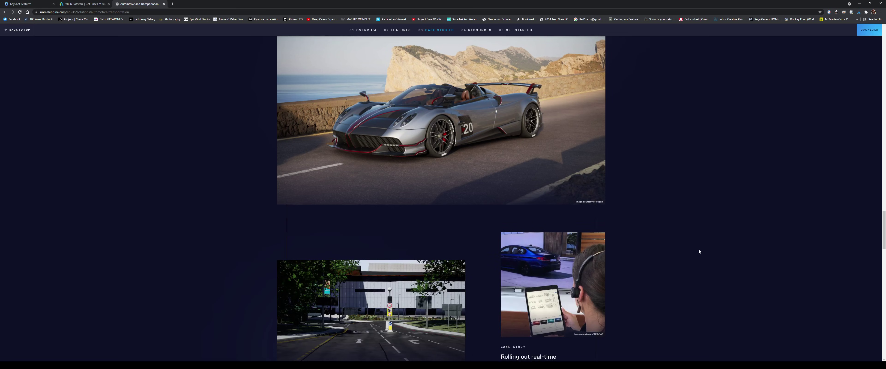
pyautogui.scroll(-2, 700, 252)
pyautogui.scroll(-3, 699, 251)
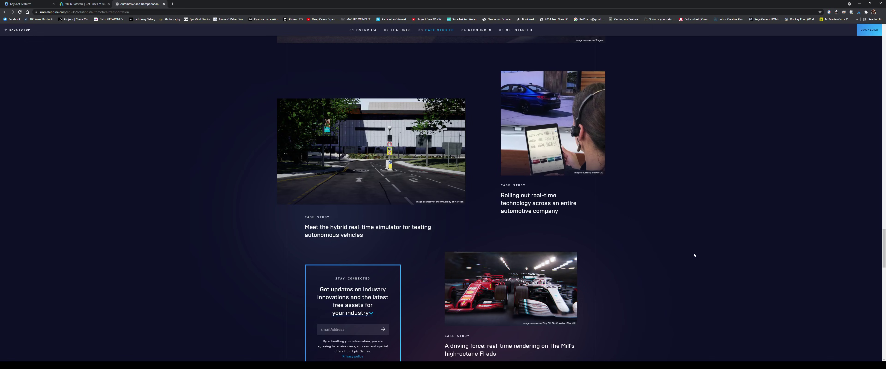
# Step: Review the Unreal Engine automotive page from the case studies back up through the Field Guide and overview to its header
pyautogui.scroll(3, 693, 251)
pyautogui.scroll(5, 692, 253)
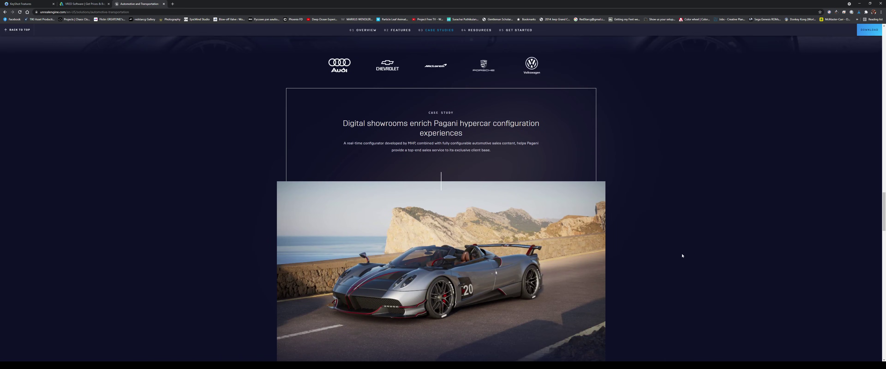
pyautogui.scroll(4, 638, 268)
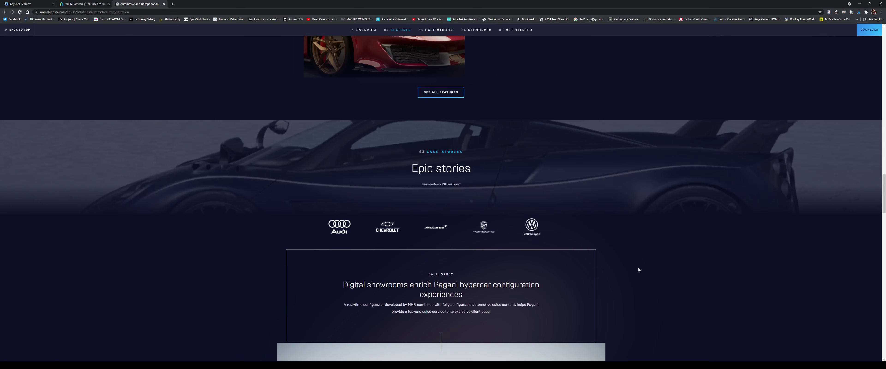
pyautogui.scroll(15, 636, 268)
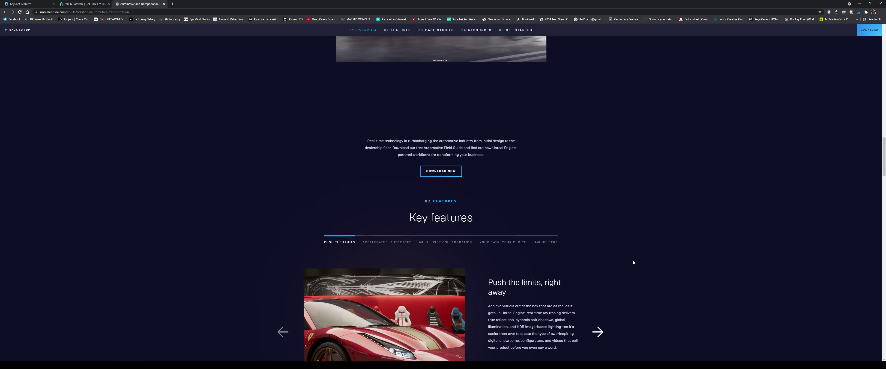
pyautogui.scroll(3, 634, 262)
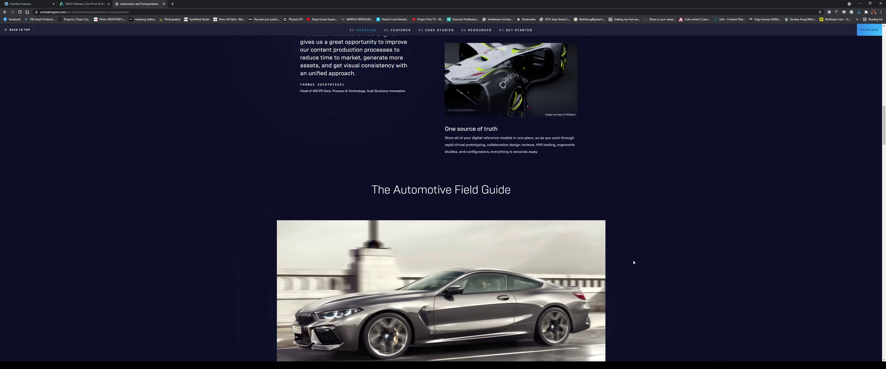
pyautogui.scroll(7, 635, 258)
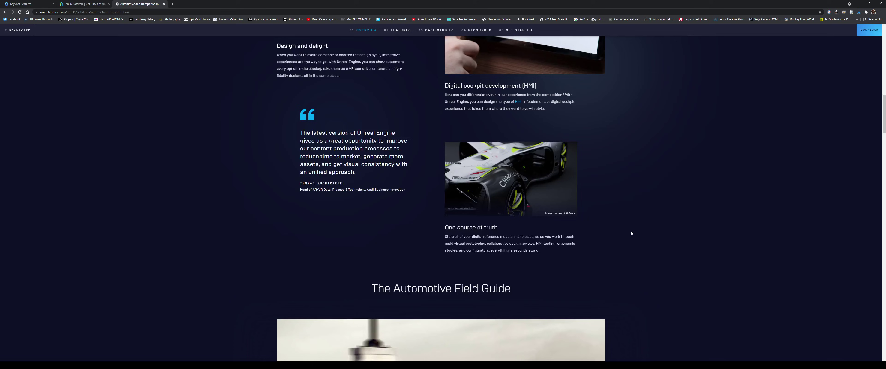
pyautogui.scroll(7, 634, 247)
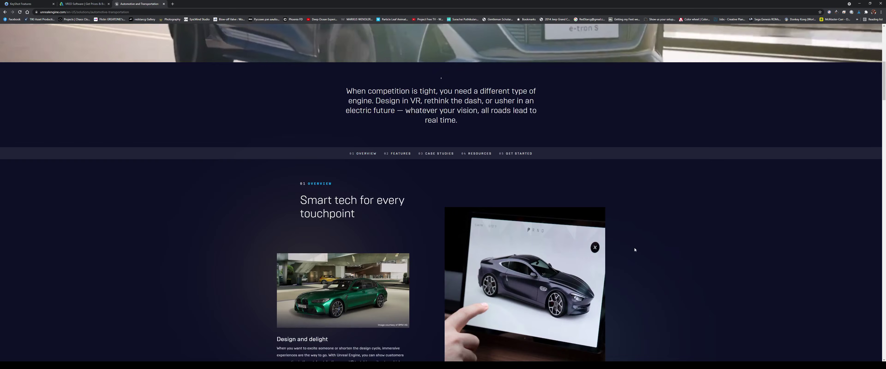
pyautogui.scroll(4, 633, 252)
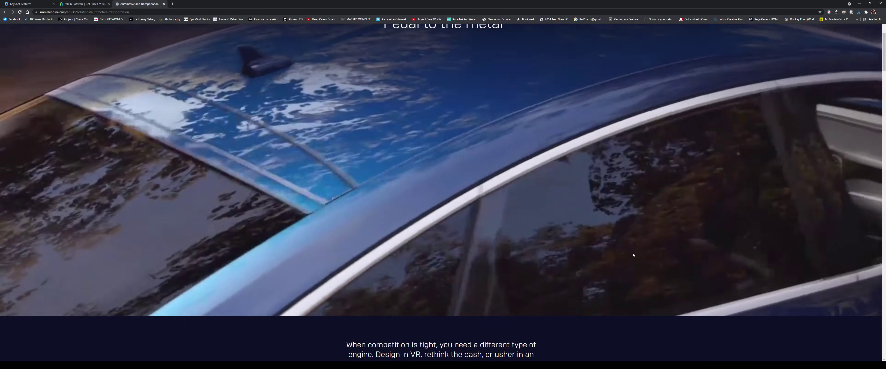
# Step: Switch to 3ds Max and create a large rectangular ground plane across the grid in the Perspective viewport
pyautogui.hotkey('alt', 'Tab')
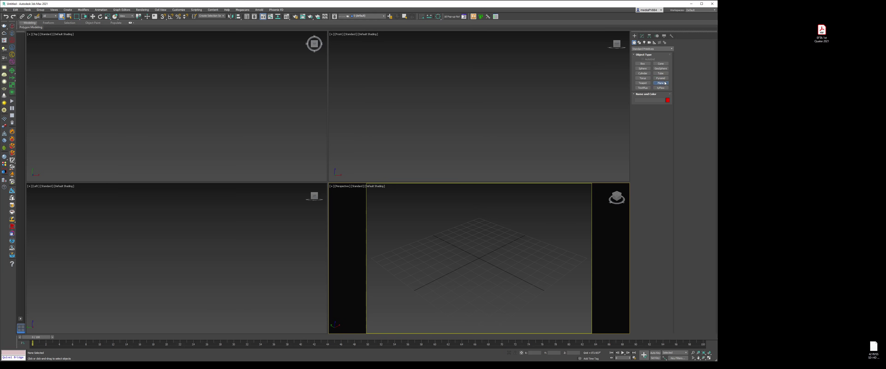
pyautogui.click(660, 83)
pyautogui.moveTo(511, 217); pyautogui.dragTo(461, 357)
pyautogui.scroll(-4, 462, 242)
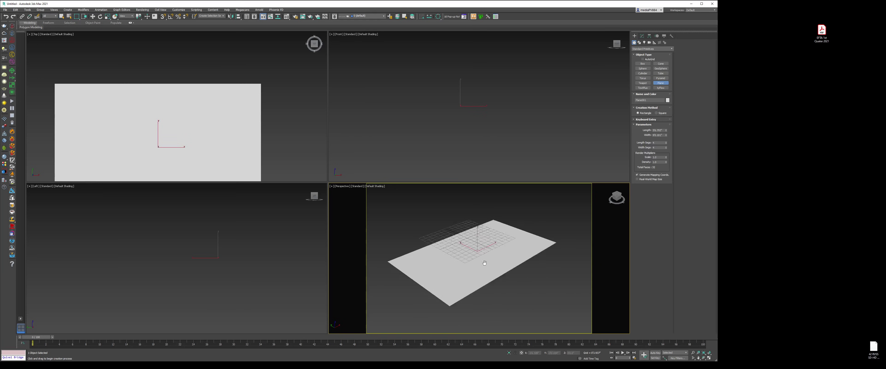
pyautogui.scroll(2, 498, 241)
pyautogui.rightClick(498, 242)
pyautogui.press('w')
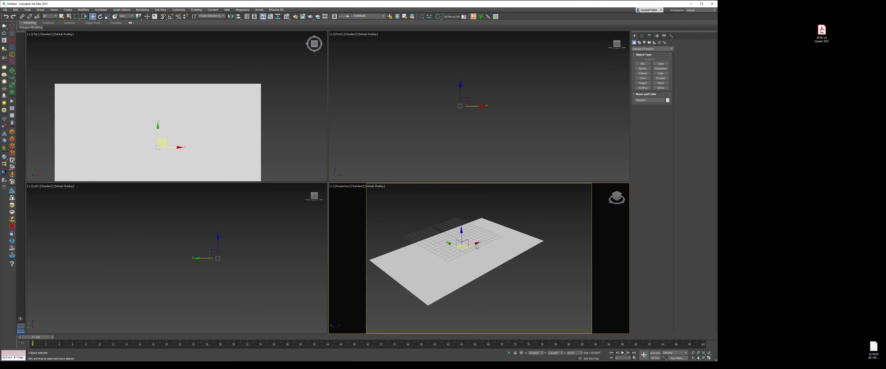
pyautogui.moveTo(470, 242)
pyautogui.keyDown('alt'); pyautogui.mouseDown(button='middle')
pyautogui.moveTo(490, 251)
pyautogui.moveTo(488, 230)
pyautogui.moveTo(487, 248)
pyautogui.moveTo(482, 236)
pyautogui.mouseUp(button='middle'); pyautogui.keyUp('alt')
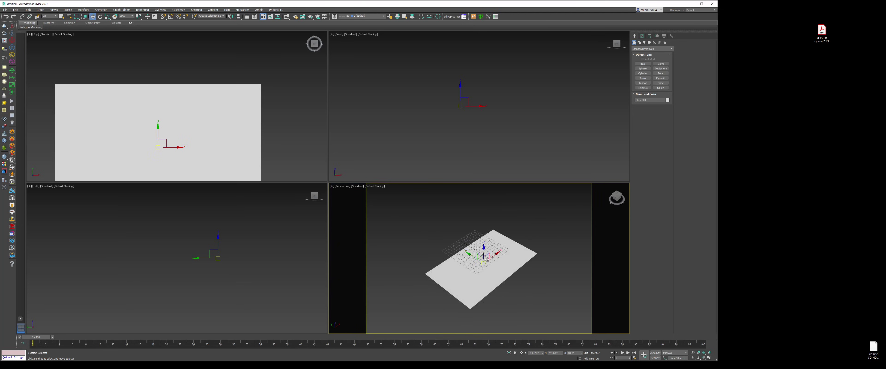
# Step: Create a tall, narrow box standing near the middle of the plane and hide the Perspective viewport's grid
pyautogui.click(642, 64)
pyautogui.moveTo(495, 253); pyautogui.dragTo(485, 267)
pyautogui.click(487, 239)
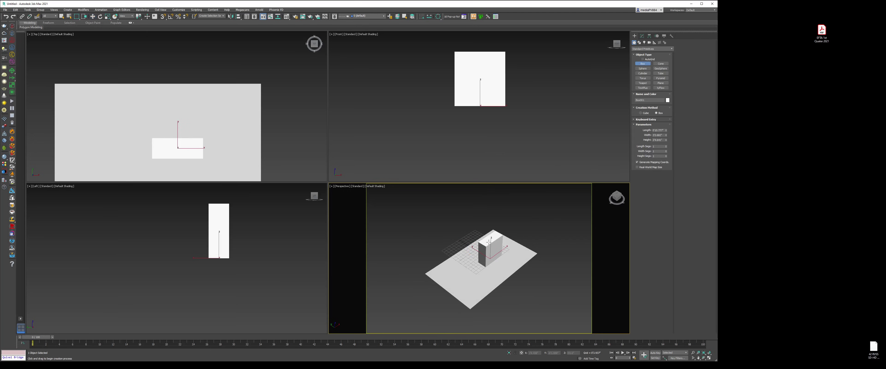
pyautogui.press('w')
pyautogui.scroll(5, 490, 253)
pyautogui.keyDown('alt'); pyautogui.moveTo(503, 248); pyautogui.dragTo(489, 263, button='middle'); pyautogui.keyUp('alt')
pyautogui.press('g')
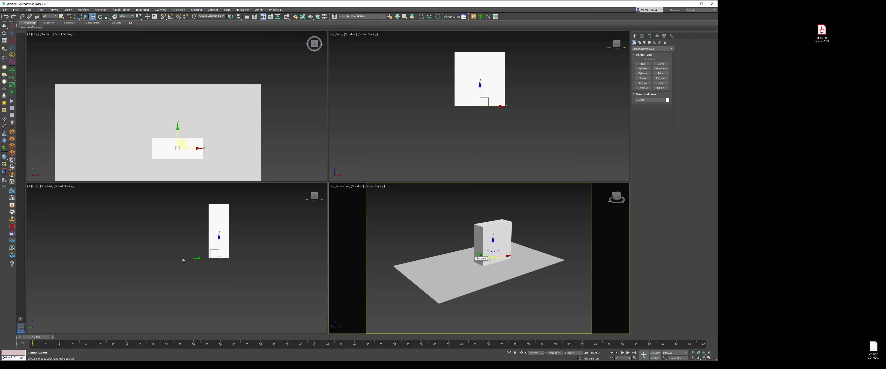
# Step: Switch to the browser, search the web for "blender 3d" and open the blender.org home page
pyautogui.hotkey('alt', 'Tab')
pyautogui.write('ble')
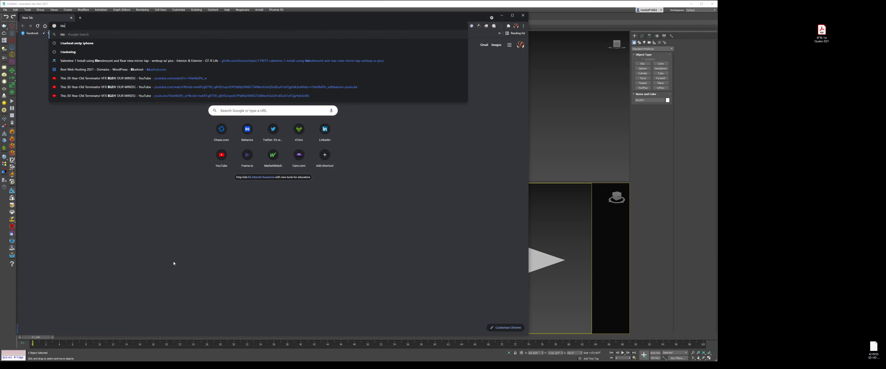
pyautogui.write('nder 3d')
pyautogui.press('Return')
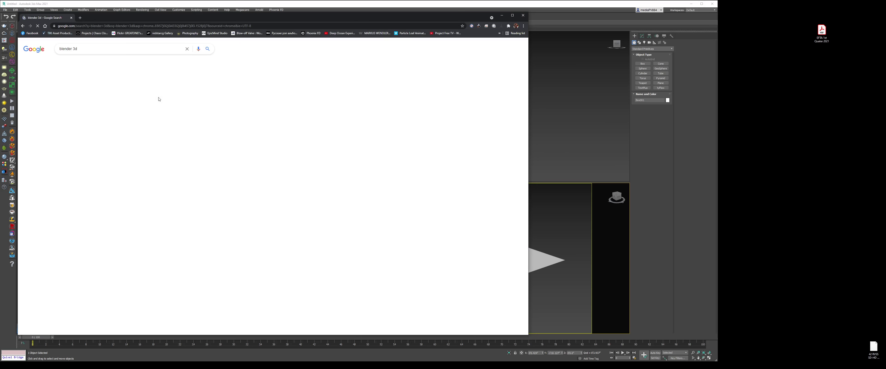
pyautogui.click(124, 94)
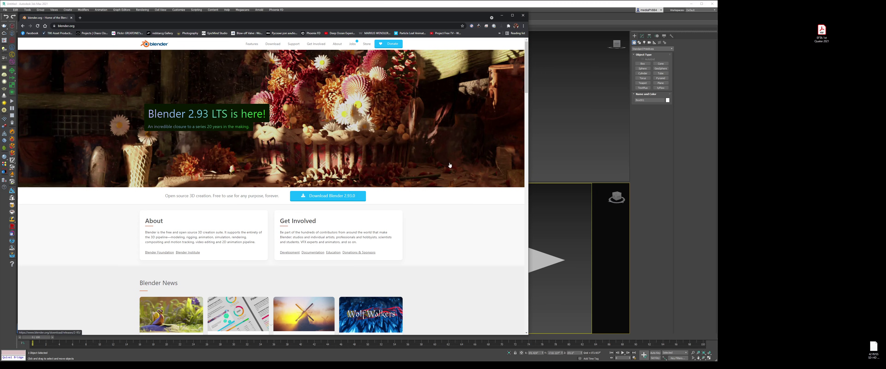
# Step: Review the Blender home page from the news and developer blog through the Cycles, modeling and VFX features, ending back at the header
pyautogui.scroll(-6, 444, 165)
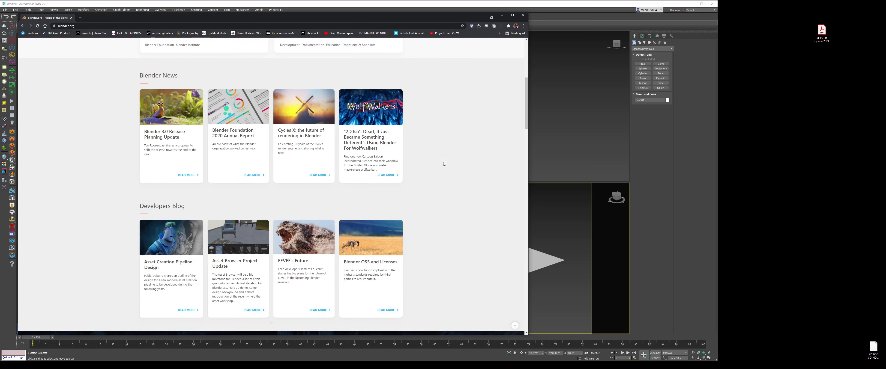
pyautogui.scroll(-3, 444, 164)
pyautogui.scroll(-5, 444, 162)
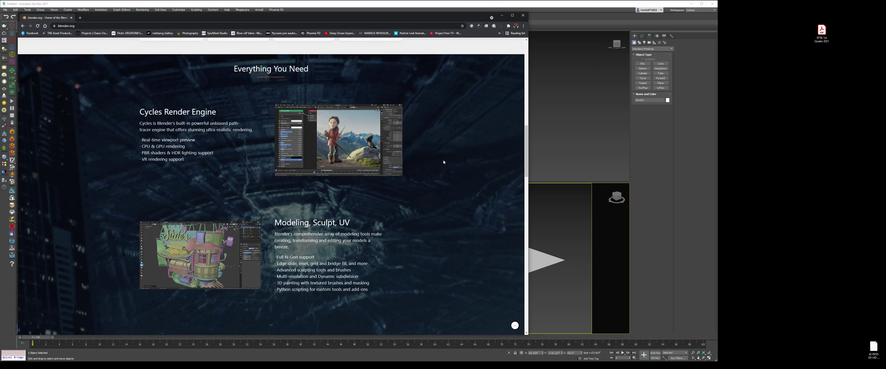
pyautogui.scroll(-5, 444, 163)
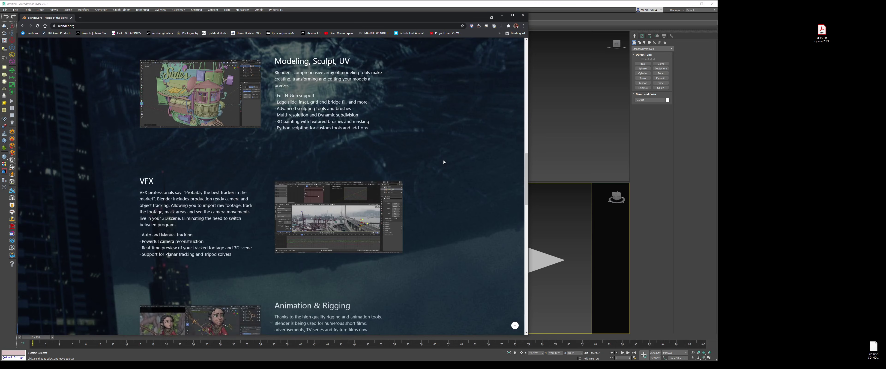
pyautogui.scroll(-4, 444, 162)
pyautogui.scroll(10, 444, 162)
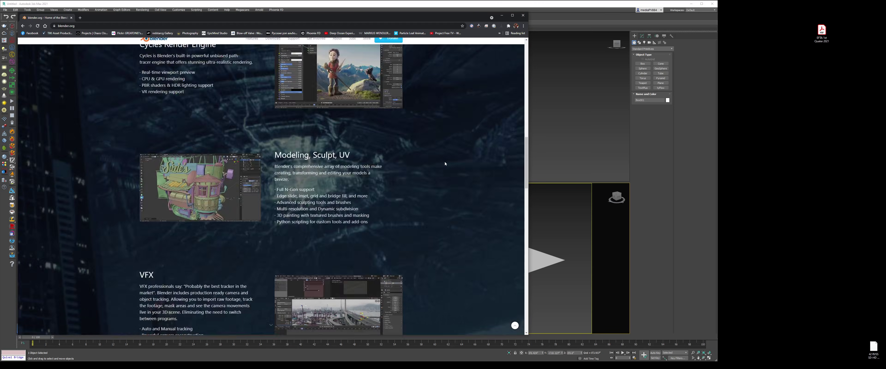
pyautogui.scroll(7, 441, 169)
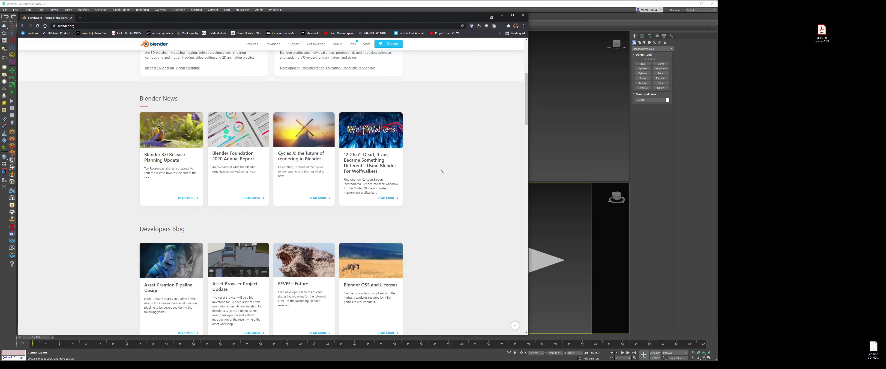
pyautogui.scroll(4, 442, 171)
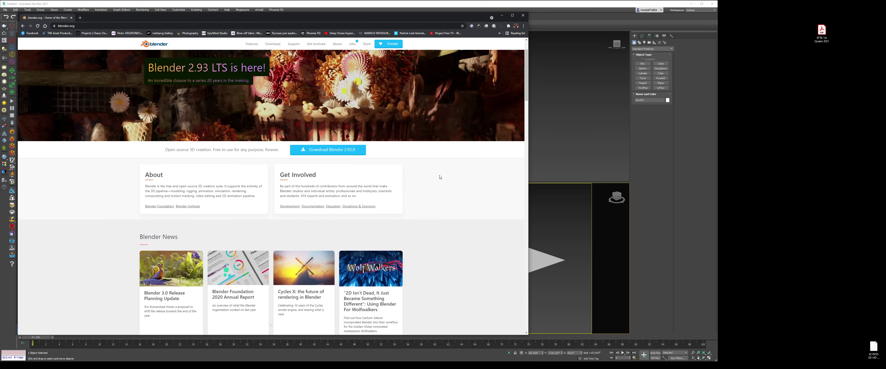
pyautogui.scroll(2, 441, 176)
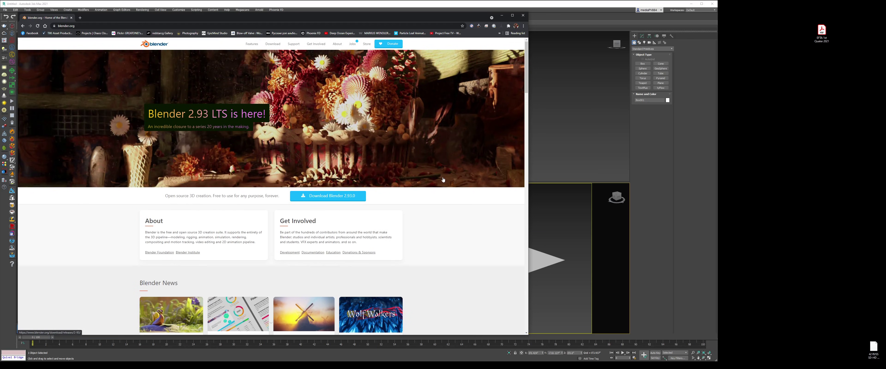
# Step: Switch back to 3ds Max, turn on edged faces in the Perspective viewport and convert the box to an Editable Poly
pyautogui.click(525, 17)
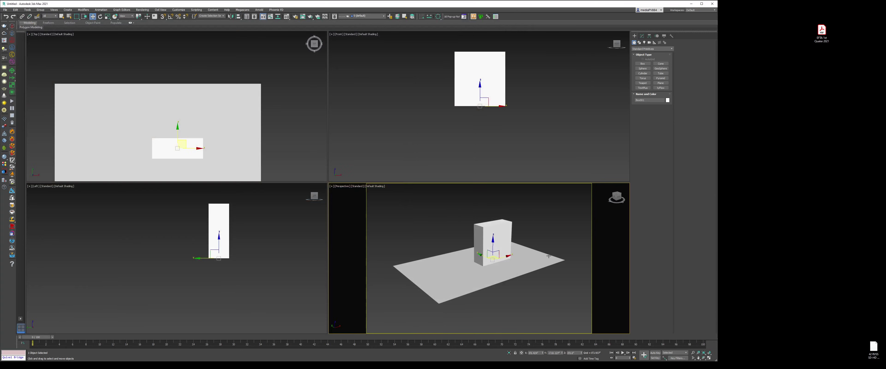
pyautogui.moveTo(496, 254); pyautogui.dragTo(462, 262, button='middle')
pyautogui.scroll(2, 463, 262)
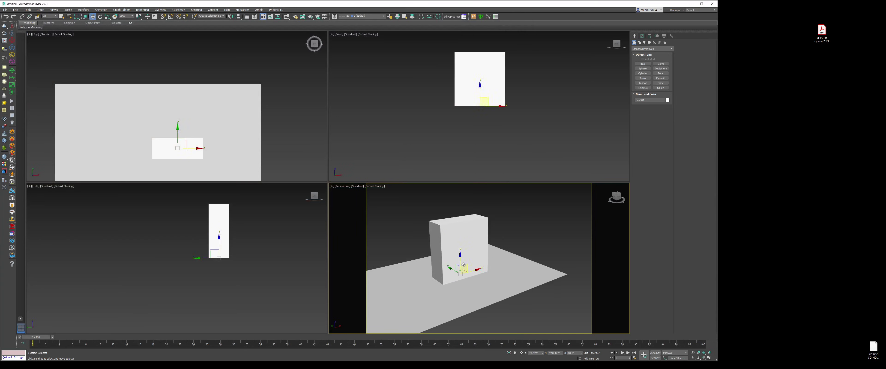
pyautogui.click(518, 216)
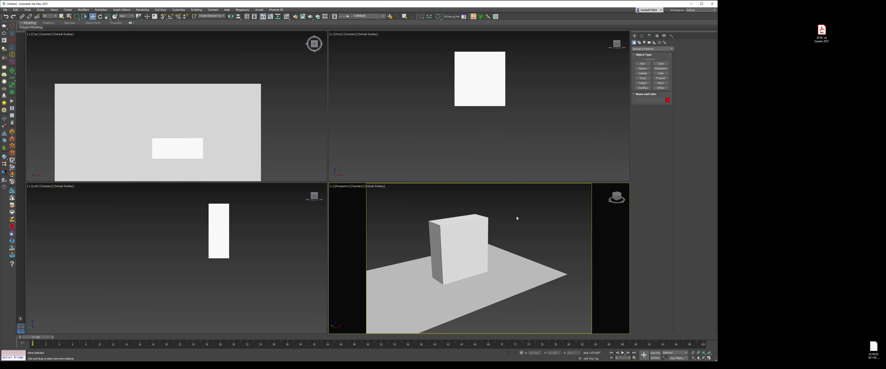
pyautogui.click(462, 235)
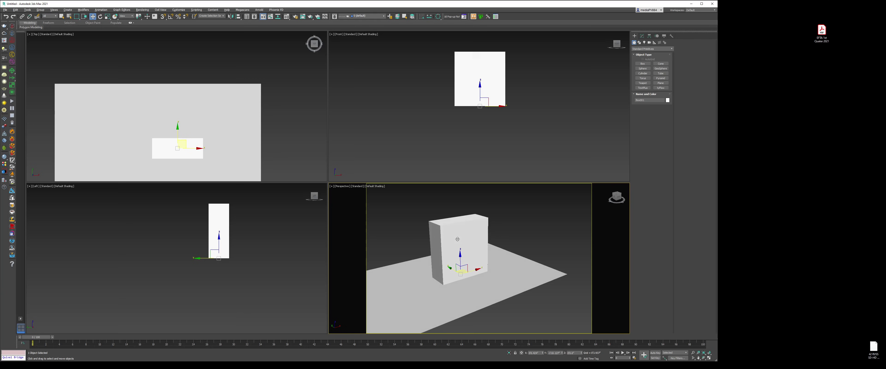
pyautogui.keyDown('alt'); pyautogui.moveTo(463, 234); pyautogui.dragTo(464, 238, button='middle'); pyautogui.keyUp('alt')
pyautogui.press('F4')
pyautogui.hotkey('alt', 'e')
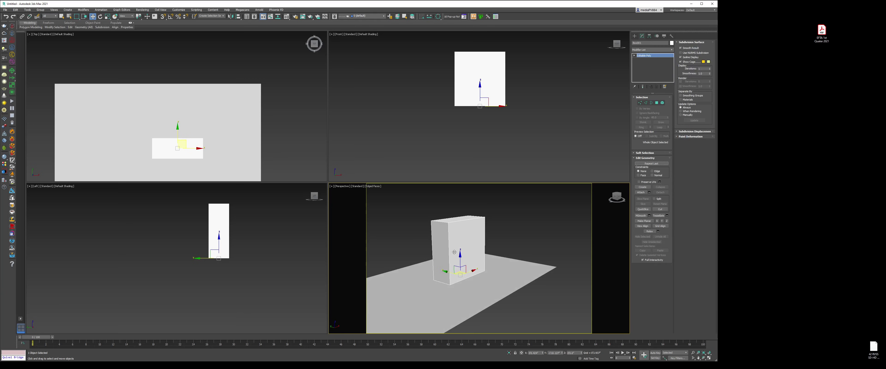
# Step: Extrude the box's upper front polygon outward into a long overhang, and leave polygon editing with nothing selected
pyautogui.press('4')
pyautogui.click(467, 229)
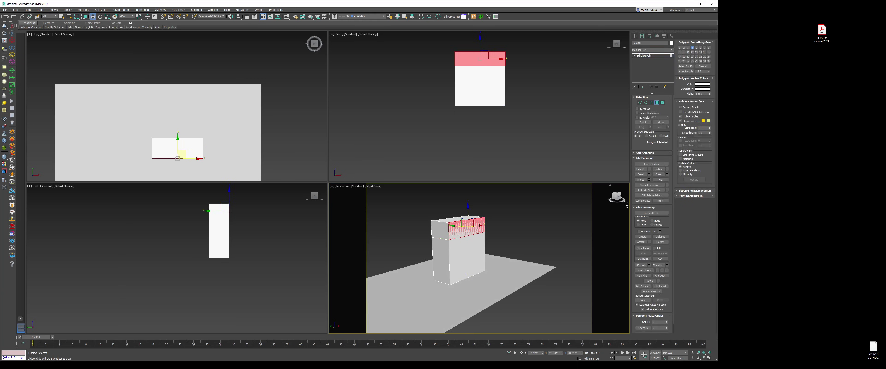
pyautogui.click(649, 170)
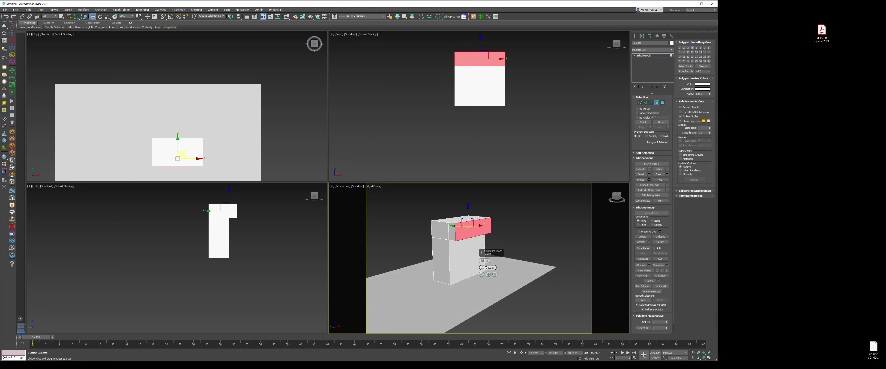
pyautogui.moveTo(482, 268); pyautogui.dragTo(482, 261)
pyautogui.click(482, 274)
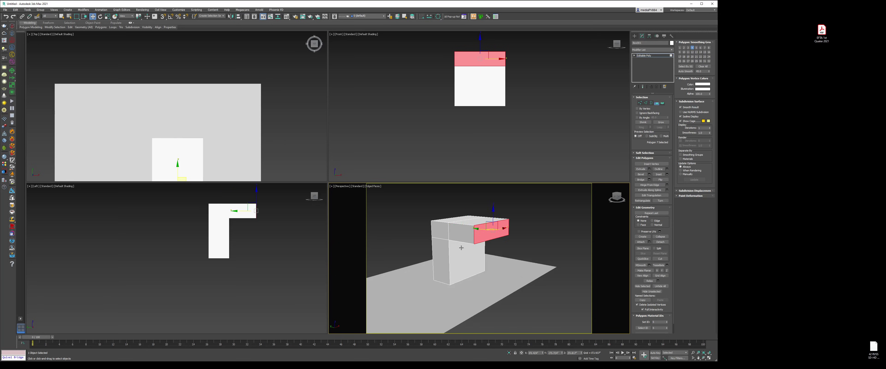
pyautogui.keyDown('alt'); pyautogui.moveTo(463, 247); pyautogui.dragTo(486, 258, button='middle'); pyautogui.keyUp('alt')
pyautogui.scroll(-3, 483, 202)
pyautogui.press('4')
pyautogui.click(535, 220)
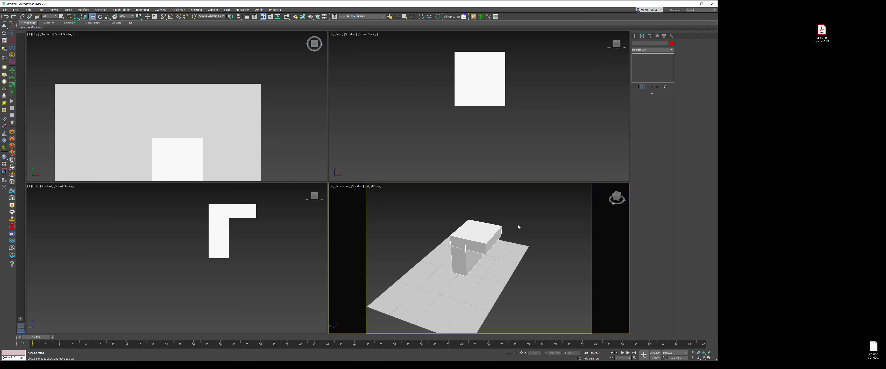
pyautogui.moveTo(519, 227); pyautogui.dragTo(520, 228, button='middle')
pyautogui.scroll(-3, 520, 227)
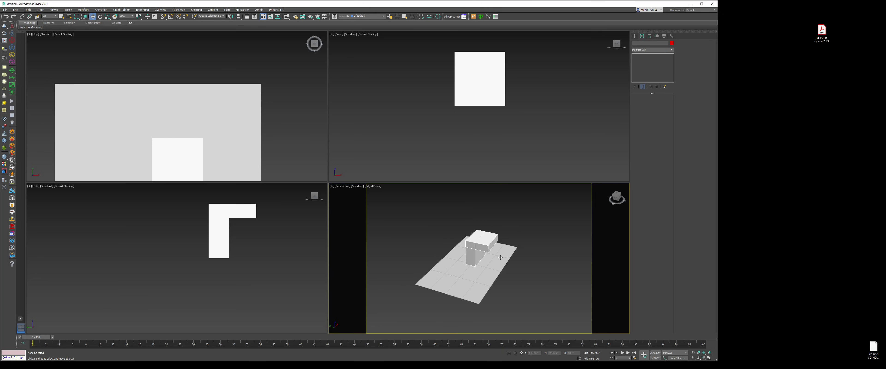
pyautogui.keyDown('alt'); pyautogui.moveTo(501, 257); pyautogui.dragTo(494, 240, button='middle'); pyautogui.keyUp('alt')
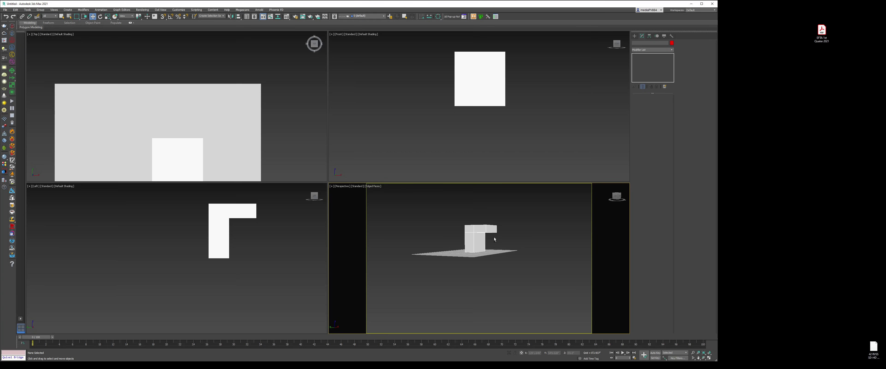
pyautogui.keyDown('alt'); pyautogui.moveTo(500, 249); pyautogui.dragTo(496, 255, button='middle'); pyautogui.keyUp('alt')
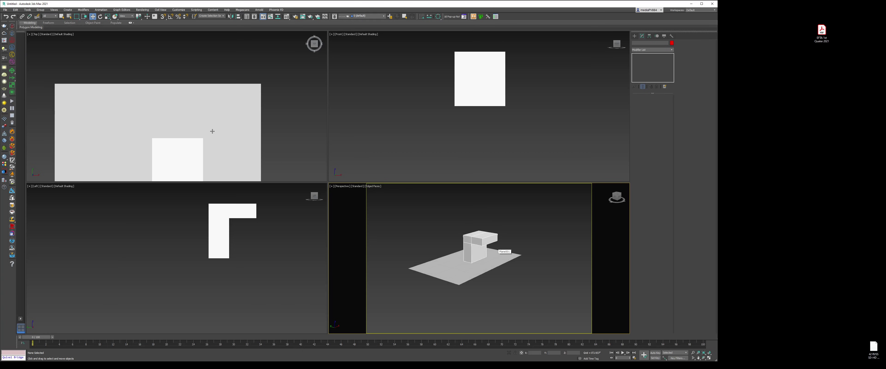
# Step: Place a standard Physical camera in the Top viewport, diagonally in front of the plane and targeted at the block
pyautogui.scroll(-5, 213, 132)
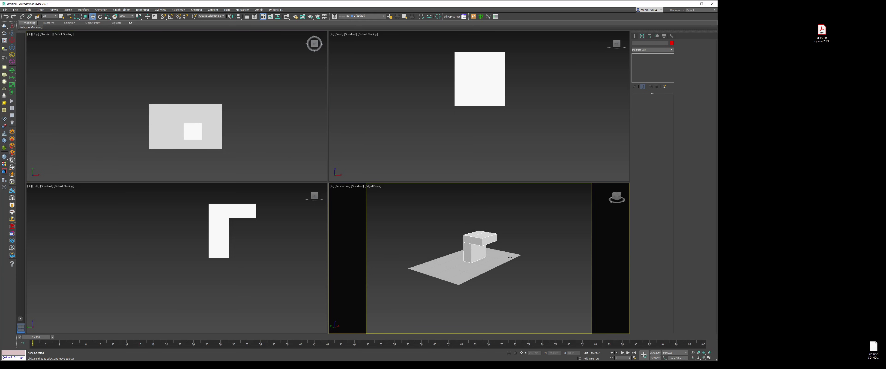
pyautogui.keyDown('alt'); pyautogui.moveTo(509, 257); pyautogui.dragTo(443, 265, button='middle'); pyautogui.keyUp('alt')
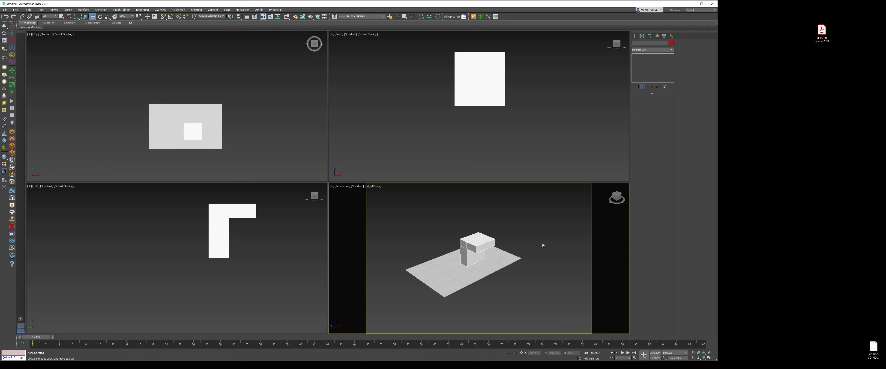
pyautogui.click(635, 36)
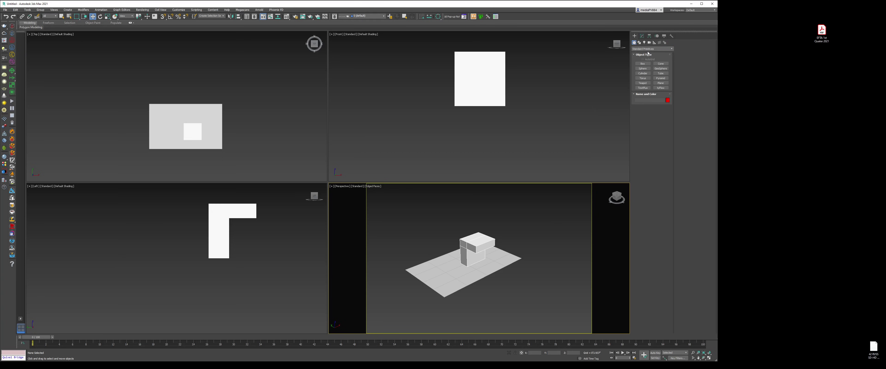
pyautogui.click(645, 42)
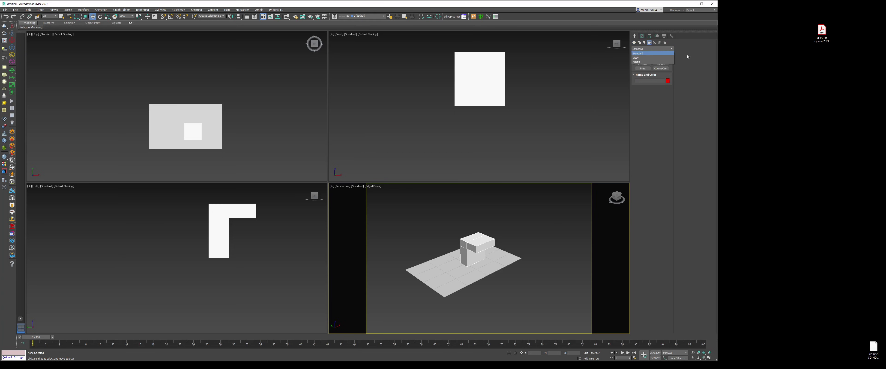
pyautogui.click(649, 42)
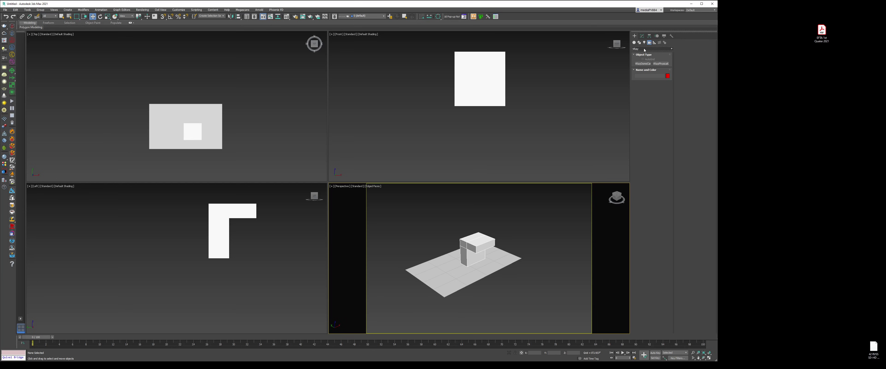
pyautogui.click(642, 49)
pyautogui.click(652, 54)
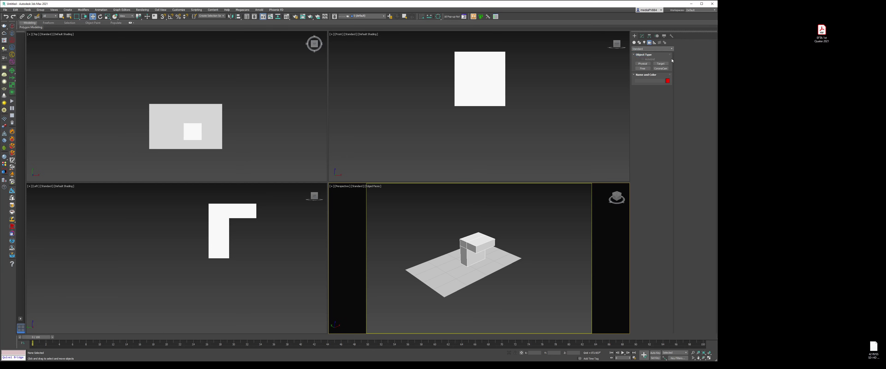
pyautogui.click(646, 64)
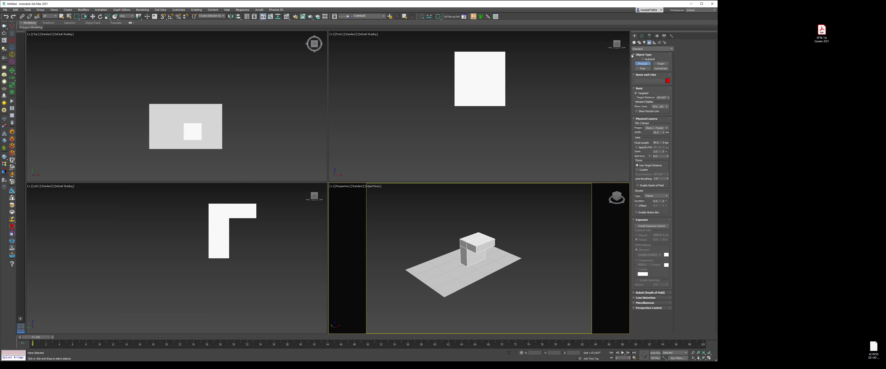
pyautogui.moveTo(248, 82); pyautogui.dragTo(268, 31, button='middle')
pyautogui.moveTo(131, 166); pyautogui.dragTo(202, 92)
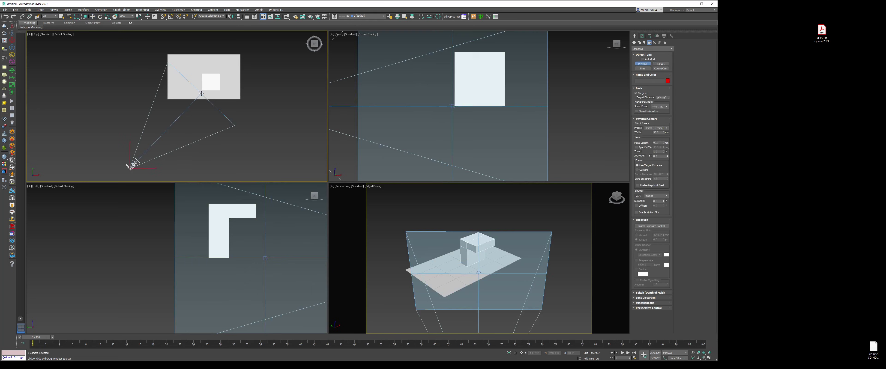
# Step: Show the new camera's view in the Perspective viewport and pan the camera to frame the block and plane
pyautogui.click(342, 186)
pyautogui.click(429, 191)
pyautogui.moveTo(462, 231); pyautogui.dragTo(486, 260, button='middle')
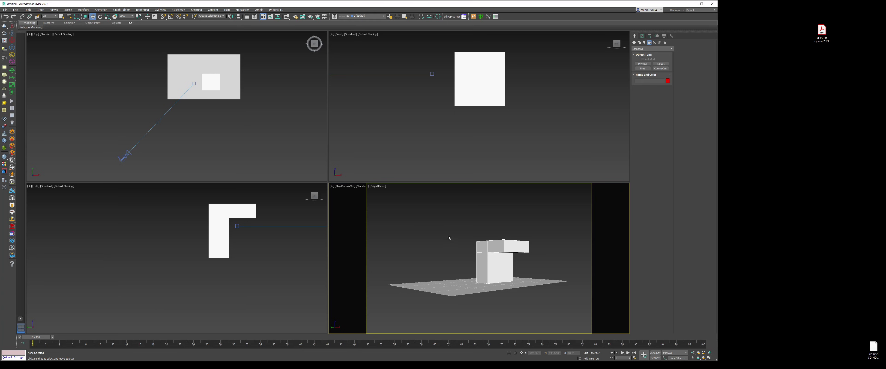
# Step: Select the physical camera and set its focal length to 24 mm
pyautogui.press('1')
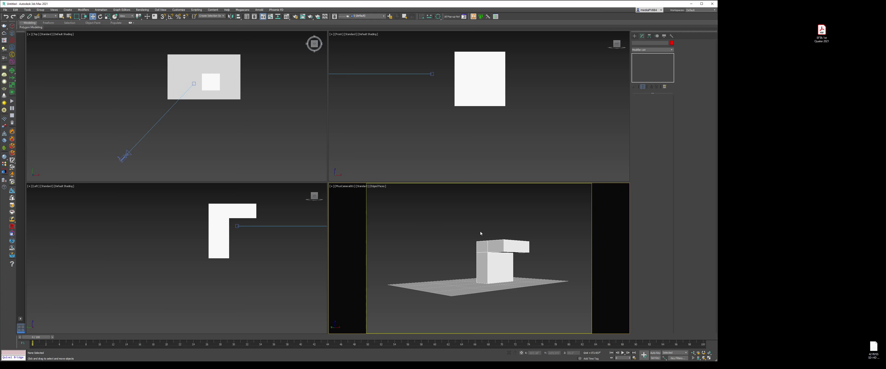
pyautogui.click(347, 187)
pyautogui.click(387, 274)
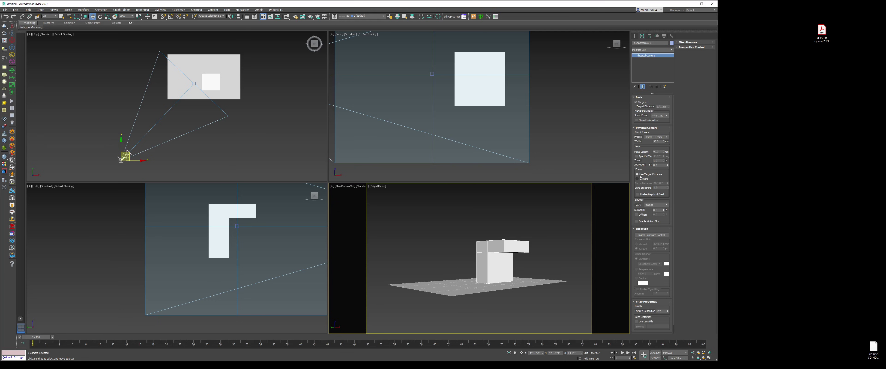
pyautogui.doubleClick(657, 152)
pyautogui.write('24')
pyautogui.press('Return')
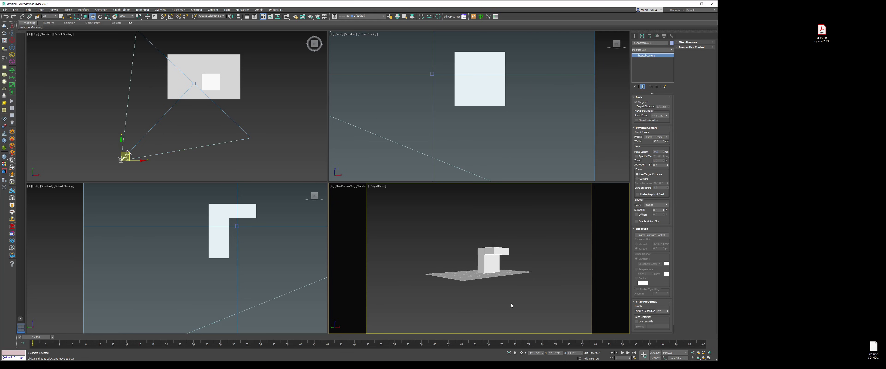
# Step: Dolly the camera in close to the block, and pan and orbit it to frame the overhang from below
pyautogui.click(694, 353)
pyautogui.moveTo(540, 312); pyautogui.dragTo(459, 103)
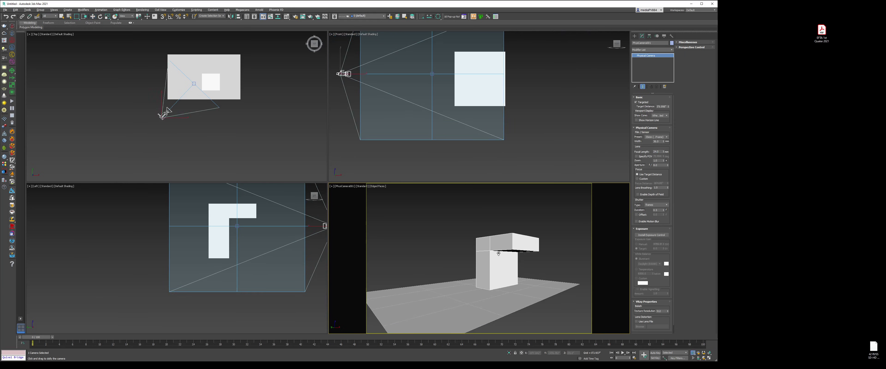
pyautogui.moveTo(498, 285); pyautogui.dragTo(498, 256)
pyautogui.moveTo(497, 257); pyautogui.dragTo(507, 247, button='middle')
pyautogui.moveTo(507, 247); pyautogui.dragTo(508, 227)
pyautogui.moveTo(507, 228)
pyautogui.keyDown('alt'); pyautogui.mouseDown(button='middle')
pyautogui.moveTo(496, 218)
pyautogui.moveTo(502, 224)
pyautogui.mouseUp(button='middle'); pyautogui.keyUp('alt')
# Step: Set the camera's focal length to 85 mm and dolly the camera back until the whole block is in frame
pyautogui.doubleClick(659, 152)
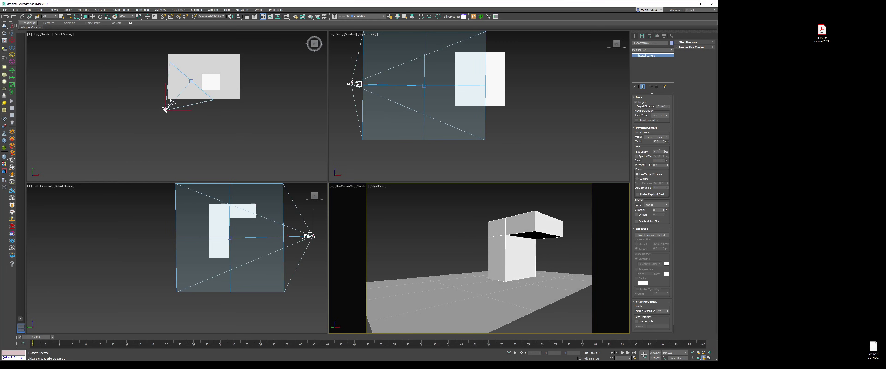
pyautogui.write('85')
pyautogui.press('Return')
pyautogui.click(692, 353)
pyautogui.moveTo(527, 240); pyautogui.dragTo(537, 219)
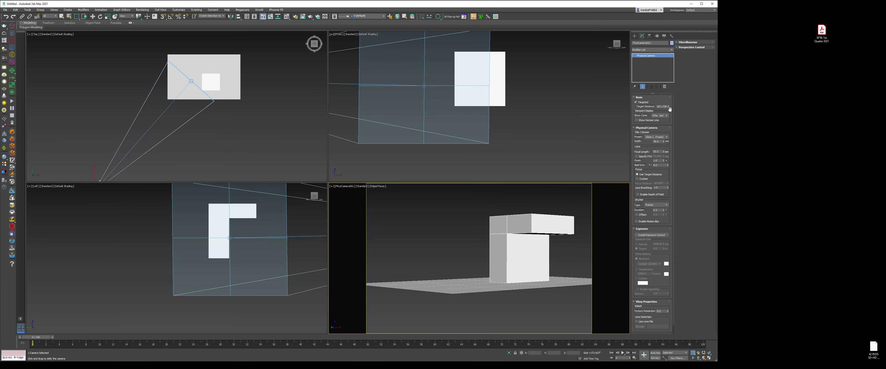
# Step: Set the physical camera's focal length to 55 mm
pyautogui.doubleClick(658, 152)
pyautogui.write('55')
pyautogui.press('Return')
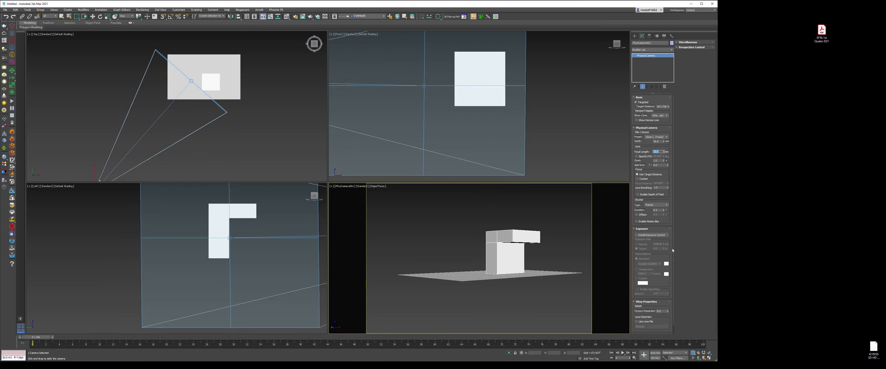
# Step: Dolly the camera in toward the block, and pan and orbit it to frame the overhang
pyautogui.moveTo(520, 279); pyautogui.dragTo(543, 193)
pyautogui.moveTo(560, 226); pyautogui.dragTo(549, 232, button='middle')
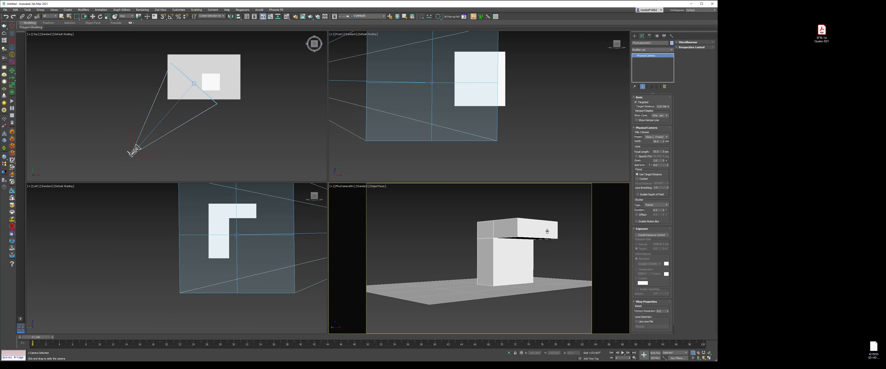
pyautogui.keyDown('alt'); pyautogui.moveTo(496, 242); pyautogui.dragTo(500, 248, button='middle'); pyautogui.keyUp('alt')
pyautogui.moveTo(500, 248); pyautogui.dragTo(507, 252)
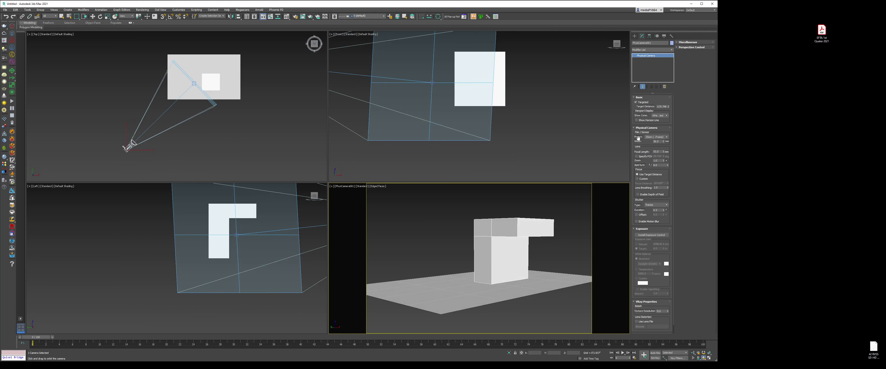
# Step: Switch the camera's film preset to Custom and set the film width to 54 mm
pyautogui.click(664, 139)
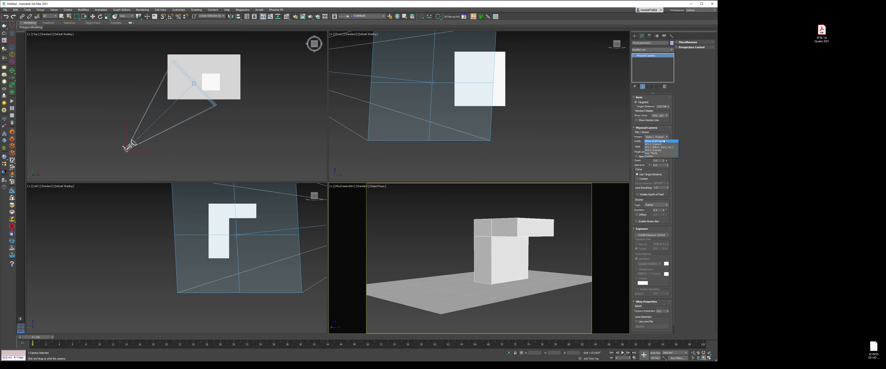
pyautogui.click(652, 157)
pyautogui.write('5')
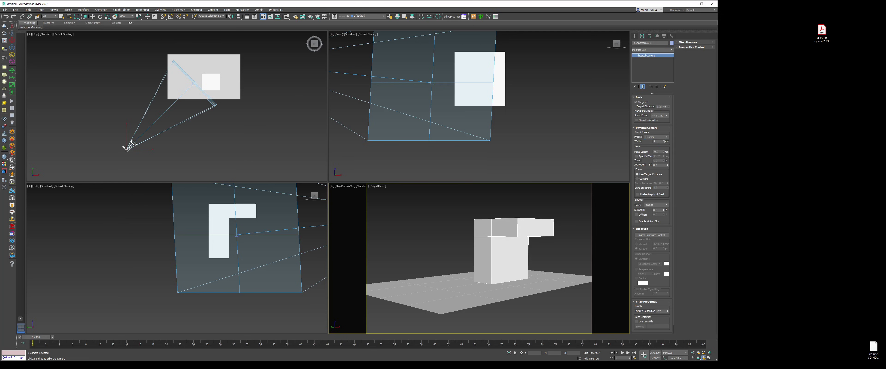
pyautogui.write('4')
pyautogui.press('Return')
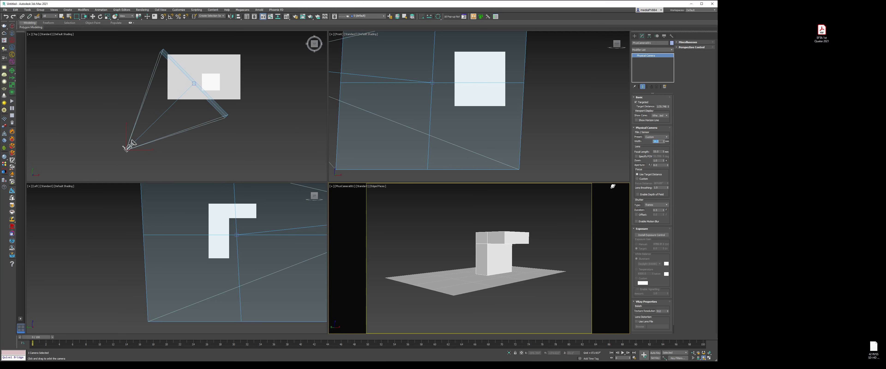
# Step: Set the film preset back to 35mm (Full Frame) and the camera's focal length to 35 mm
pyautogui.click(665, 137)
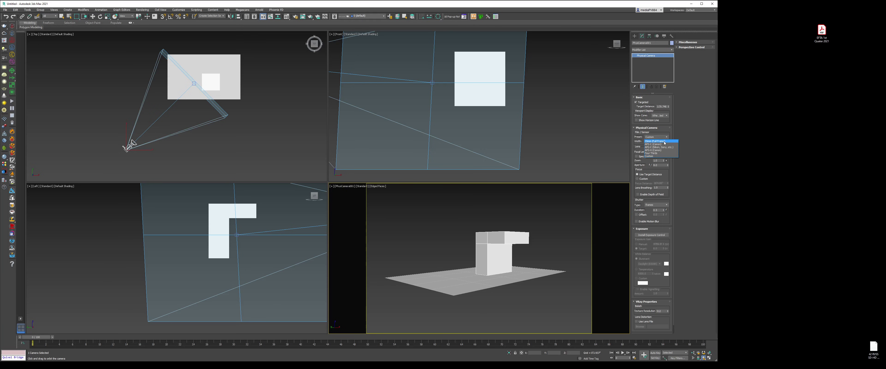
pyautogui.click(664, 141)
pyautogui.press('w')
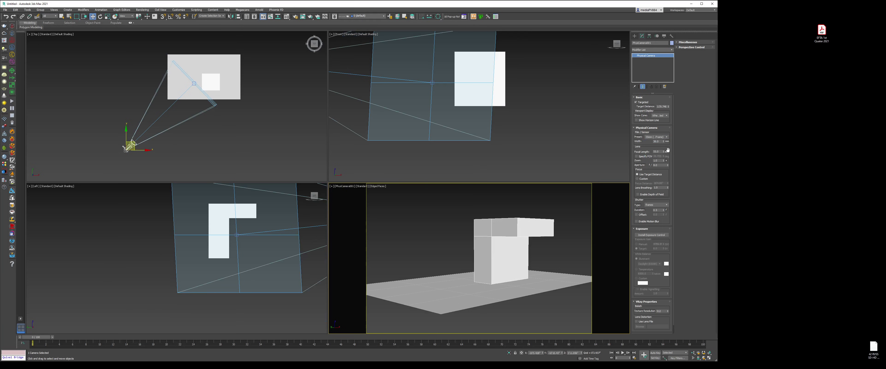
pyautogui.doubleClick(657, 152)
pyautogui.write('35')
pyautogui.press('Return')
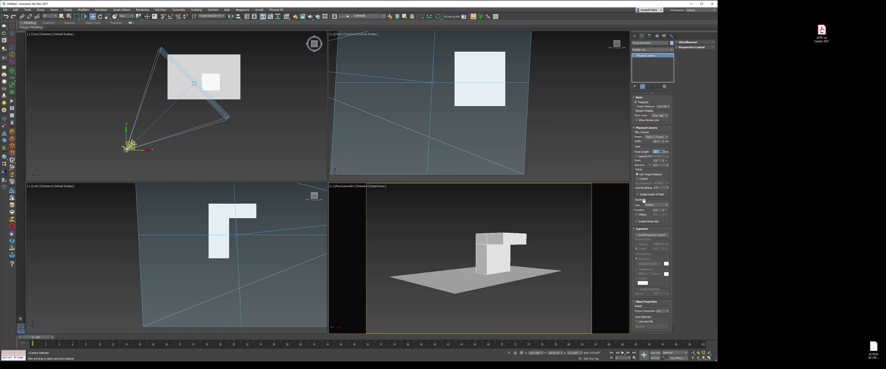
# Step: Set the camera's shutter type to 1/seconds and install its exposure control, replacing the existing one
pyautogui.click(656, 205)
pyautogui.click(659, 210)
pyautogui.click(642, 237)
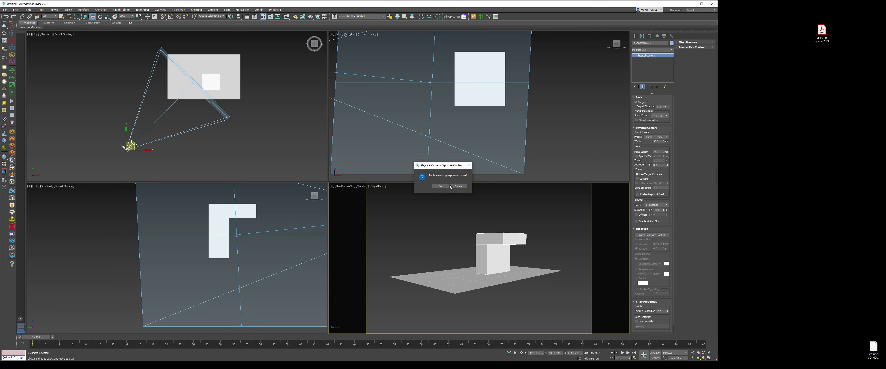
pyautogui.click(441, 186)
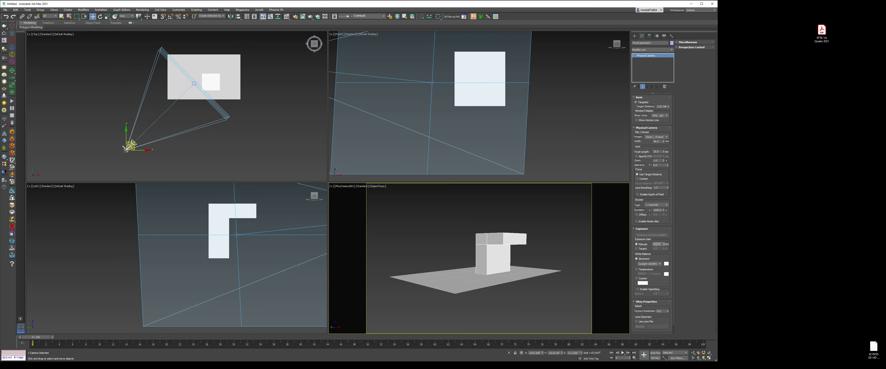
# Step: Set the camera's manual exposure gain to 100 ISO and dolly the camera closer to the block
pyautogui.doubleClick(655, 244)
pyautogui.write('100')
pyautogui.press('Return')
pyautogui.scroll(5, 591, 194)
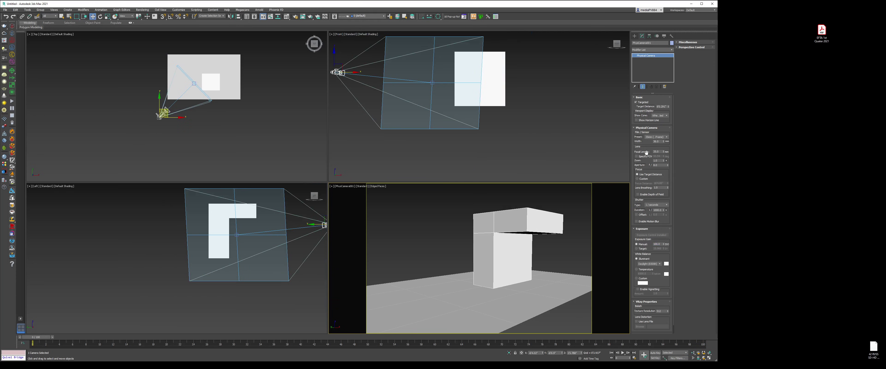
# Step: Enable depth of field on the camera, deselect it, and turn off edged faces in the camera view
pyautogui.click(653, 196)
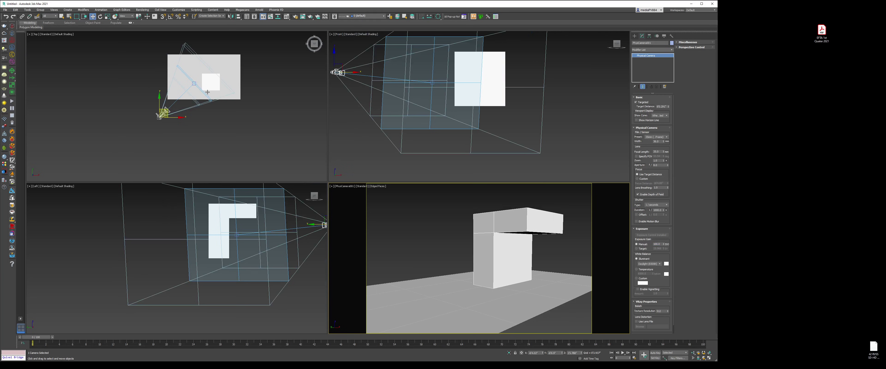
pyautogui.scroll(3, 210, 92)
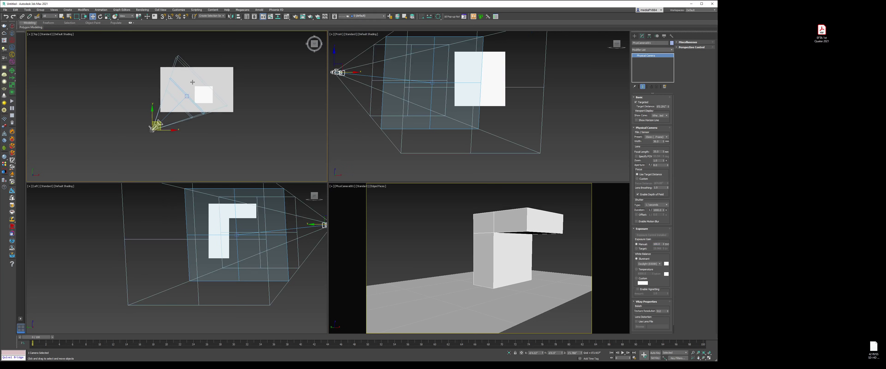
pyautogui.click(239, 139)
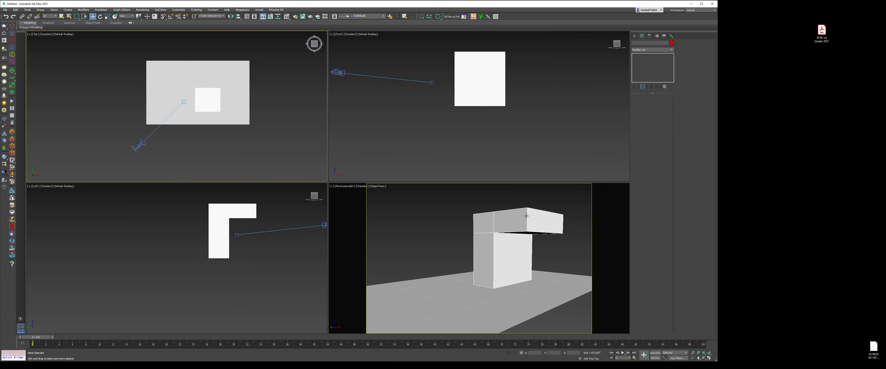
pyautogui.press('F4')
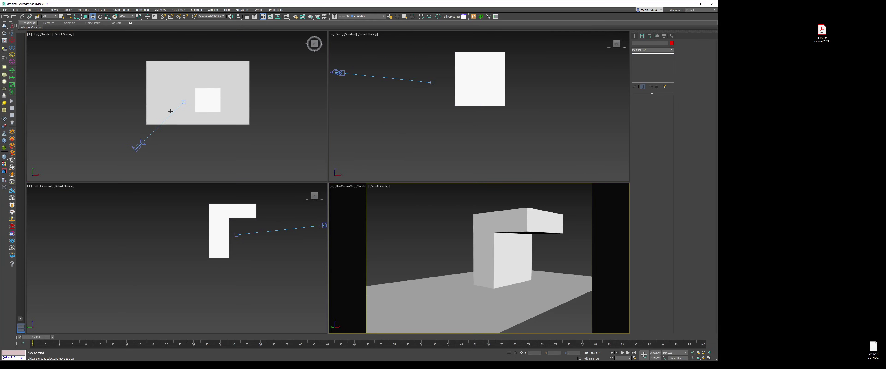
# Step: Move the camera target up to the front lower corner of the block's overhang and orbit the camera around it
pyautogui.click(184, 102)
pyautogui.moveTo(190, 95); pyautogui.dragTo(203, 103)
pyautogui.rightClick(261, 230)
pyautogui.moveTo(255, 222); pyautogui.dragTo(255, 204)
pyautogui.rightClick(449, 278)
pyautogui.keyDown('alt'); pyautogui.moveTo(450, 278); pyautogui.dragTo(420, 312, button='middle'); pyautogui.keyUp('alt')
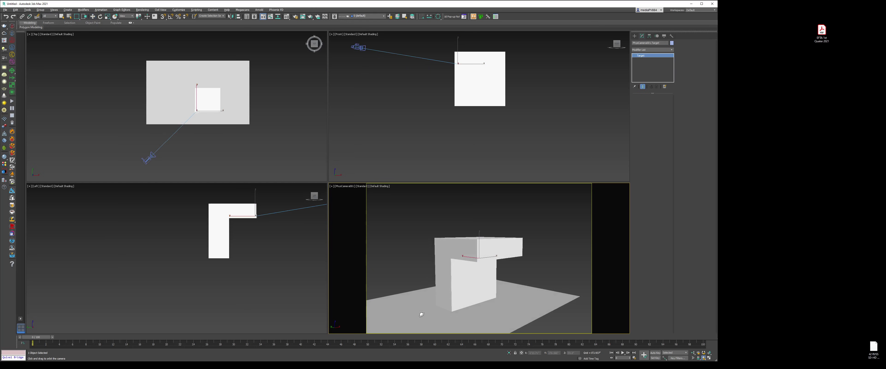
# Step: Change the block's object color to light blue and deselect it
pyautogui.click(465, 279)
pyautogui.click(671, 43)
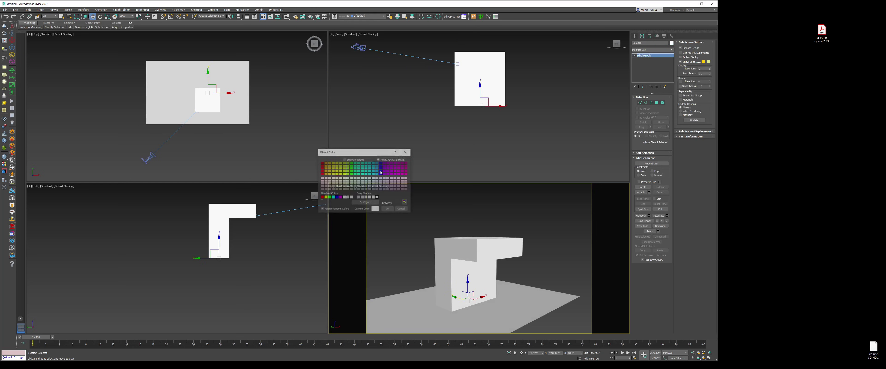
pyautogui.click(370, 165)
pyautogui.click(387, 208)
pyautogui.click(533, 240)
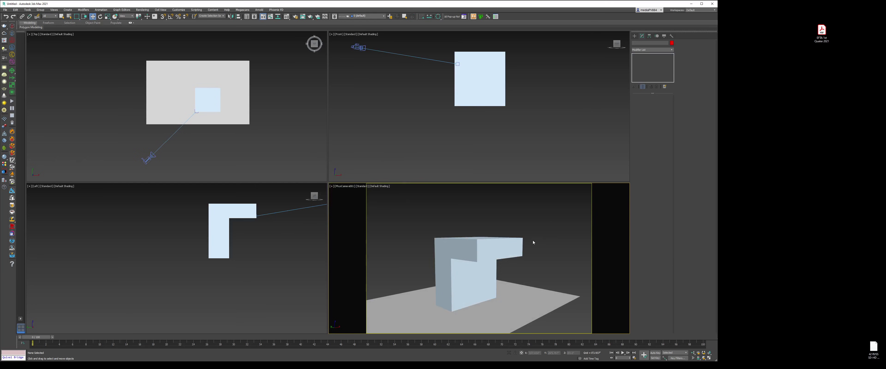
# Step: Readjust the camera's framing and dolly it in until the block fills more of the camera view
pyautogui.keyDown('alt'); pyautogui.moveTo(533, 240); pyautogui.dragTo(539, 232, button='middle'); pyautogui.keyUp('alt')
pyautogui.click(694, 353)
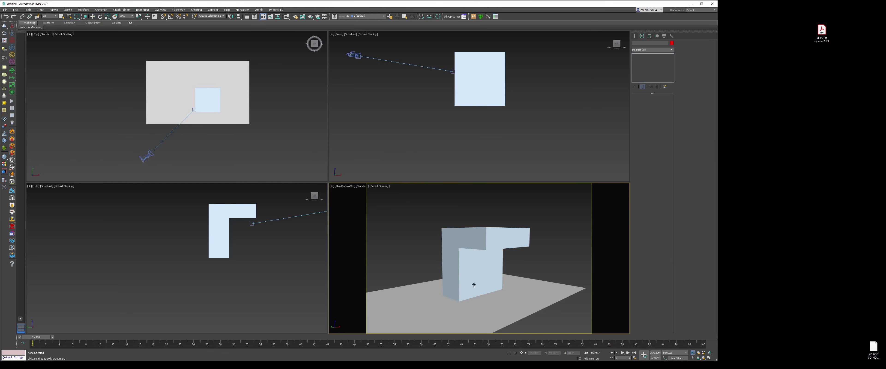
pyautogui.moveTo(473, 285); pyautogui.dragTo(481, 214)
pyautogui.rightClick(480, 214)
# Step: Create a large teapot on the ground behind the plane in the Top view
pyautogui.click(635, 35)
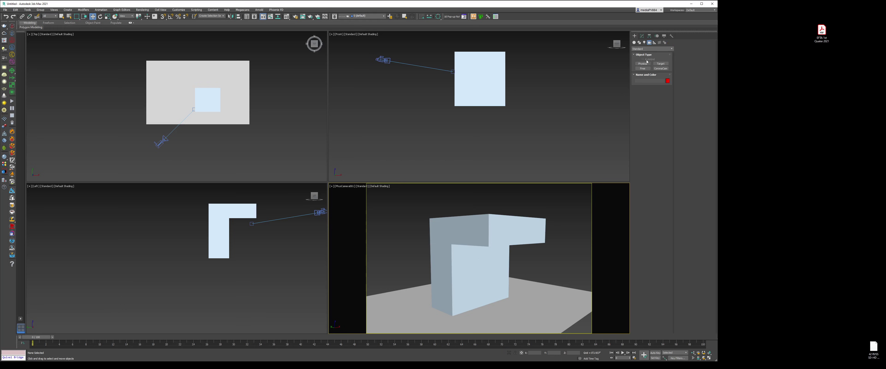
pyautogui.click(664, 85)
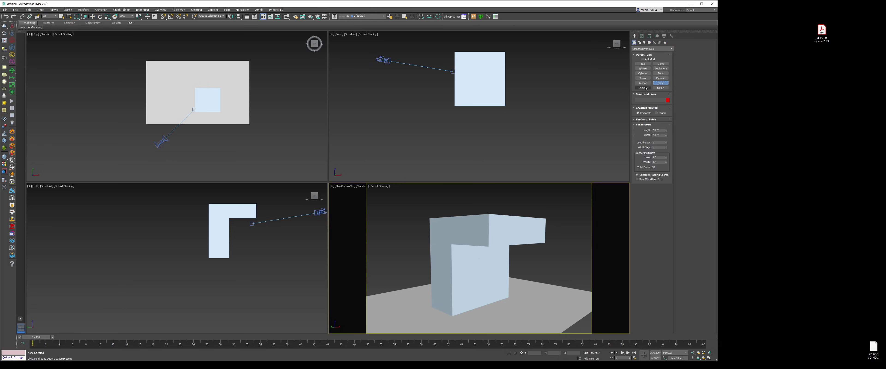
pyautogui.click(645, 83)
pyautogui.moveTo(177, 94); pyautogui.dragTo(146, 134, button='middle')
pyautogui.scroll(-2, 146, 133)
pyautogui.moveTo(220, 90); pyautogui.dragTo(197, 82)
pyautogui.rightClick(238, 96)
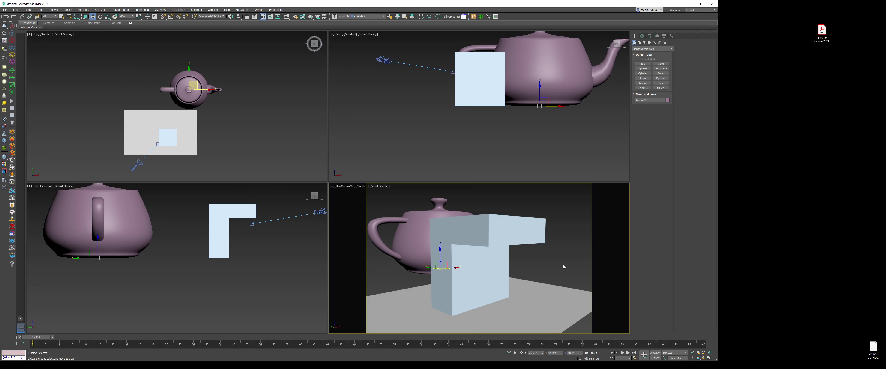
pyautogui.click(376, 201)
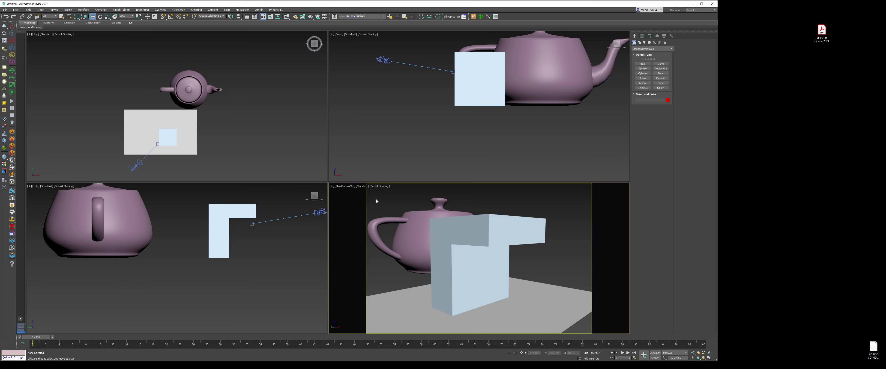
# Step: Select the physical camera and set its aperture to f/1.4
pyautogui.click(348, 187)
pyautogui.click(364, 274)
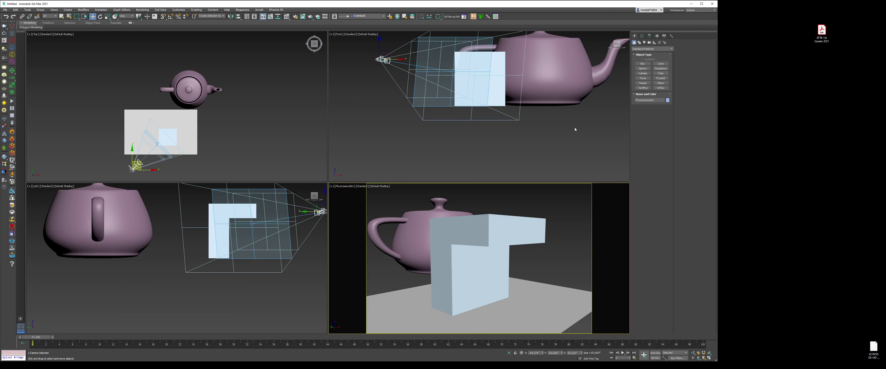
pyautogui.click(642, 36)
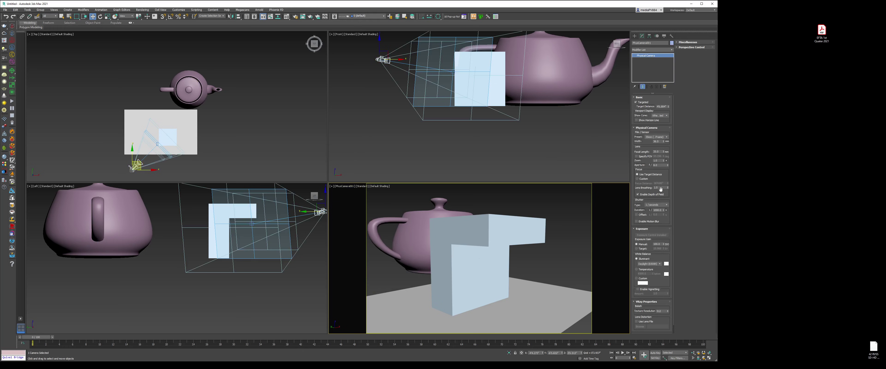
pyautogui.doubleClick(655, 165)
pyautogui.write('1.4')
pyautogui.press('Return')
pyautogui.rightClick(512, 262)
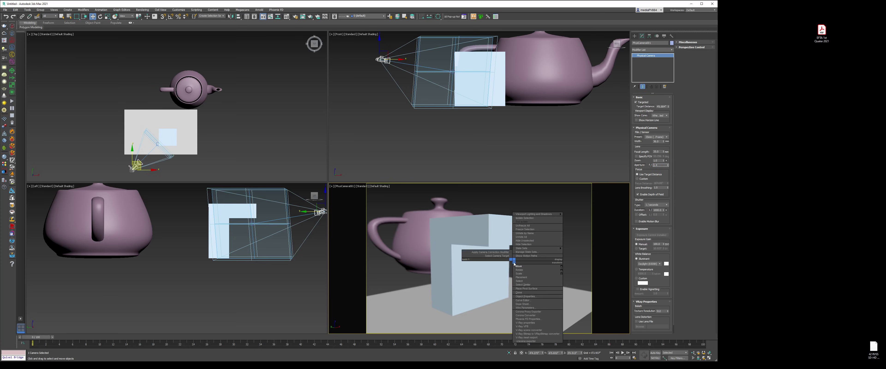
pyautogui.click(524, 267)
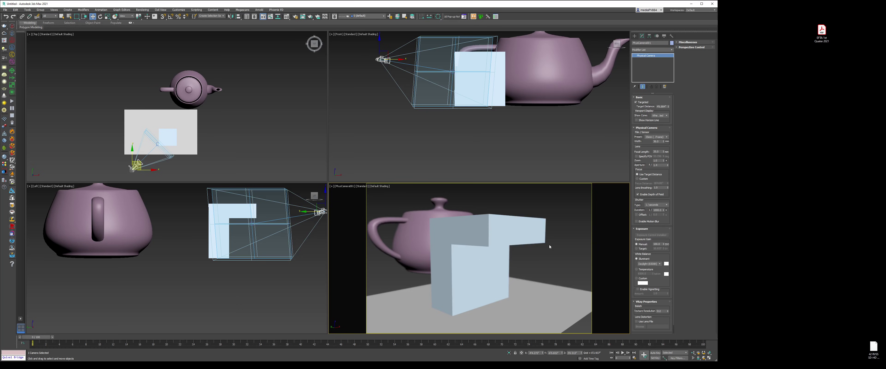
# Step: Deselect the camera, dolly and pan it back from the block, and delete the teapot
pyautogui.click(584, 270)
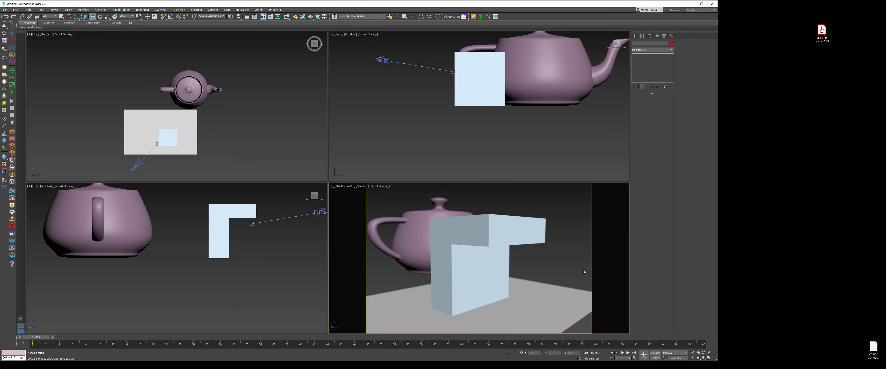
pyautogui.click(694, 354)
pyautogui.moveTo(478, 253); pyautogui.dragTo(484, 268)
pyautogui.moveTo(484, 269); pyautogui.dragTo(491, 259, button='middle')
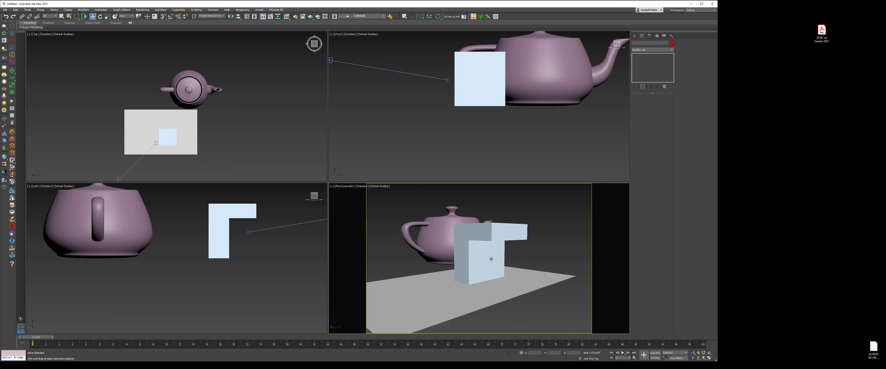
pyautogui.click(429, 242)
pyautogui.press('Delete')
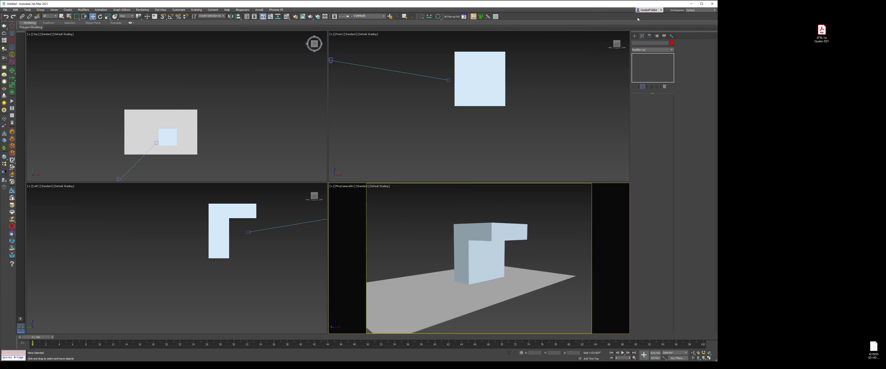
# Step: Create a V-Ray sun in the Top view aimed at the block, and accept adding the V-Ray sky environment map
pyautogui.click(634, 36)
pyautogui.click(644, 42)
pyautogui.click(653, 49)
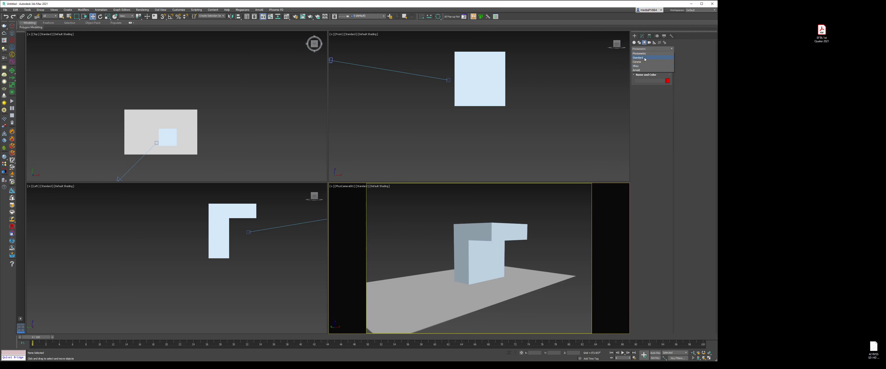
pyautogui.click(636, 66)
pyautogui.click(661, 69)
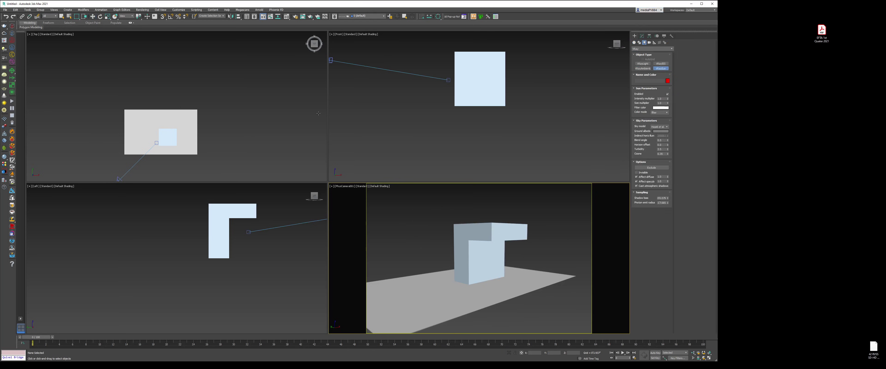
pyautogui.scroll(-5, 194, 139)
pyautogui.moveTo(204, 142); pyautogui.dragTo(152, 129)
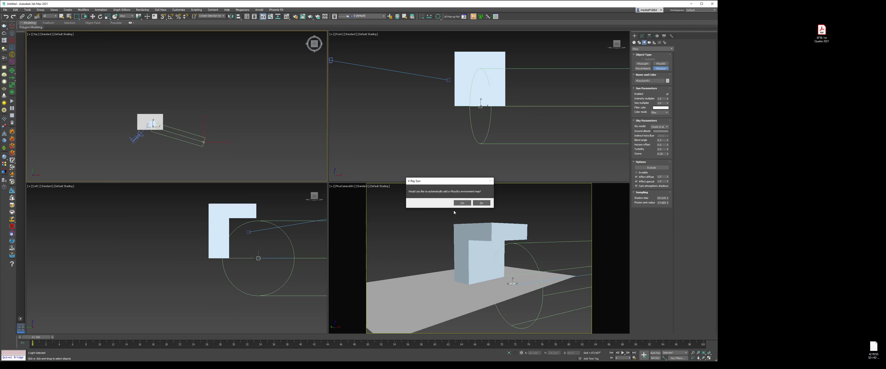
pyautogui.click(455, 203)
# Step: Raise the V-Ray sun high above the block in the Left view
pyautogui.scroll(-5, 211, 253)
pyautogui.press('w')
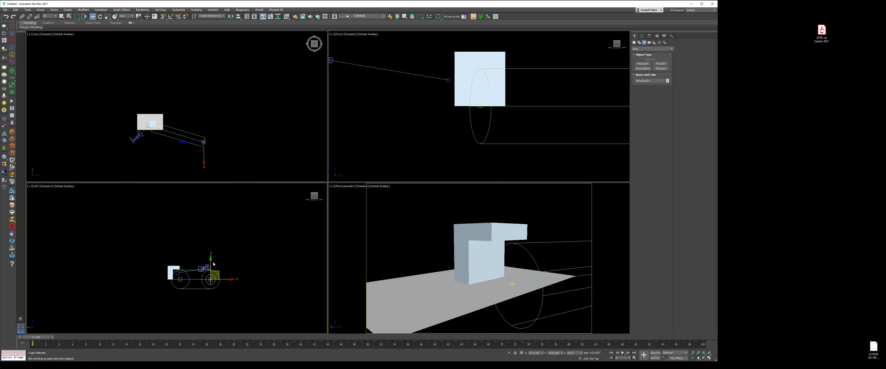
pyautogui.moveTo(211, 253); pyautogui.dragTo(211, 193)
pyautogui.rightClick(471, 221)
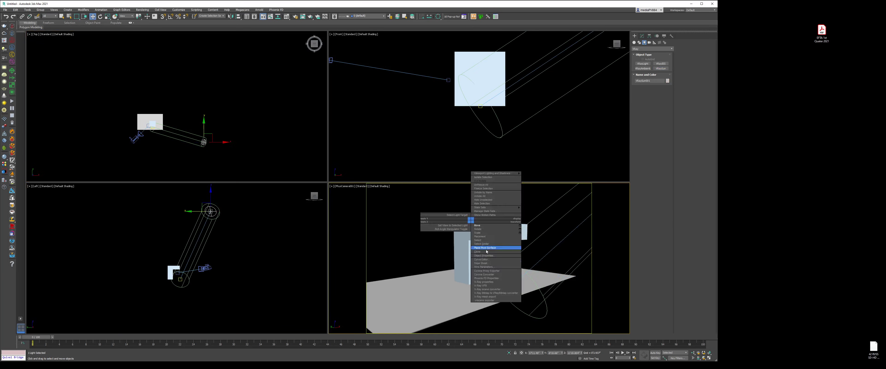
# Step: Open the V-Ray frame buffer, start rendering the camera view, and move the render window clear of the camera viewport
pyautogui.click(489, 284)
pyautogui.hotkey('shift', 'q')
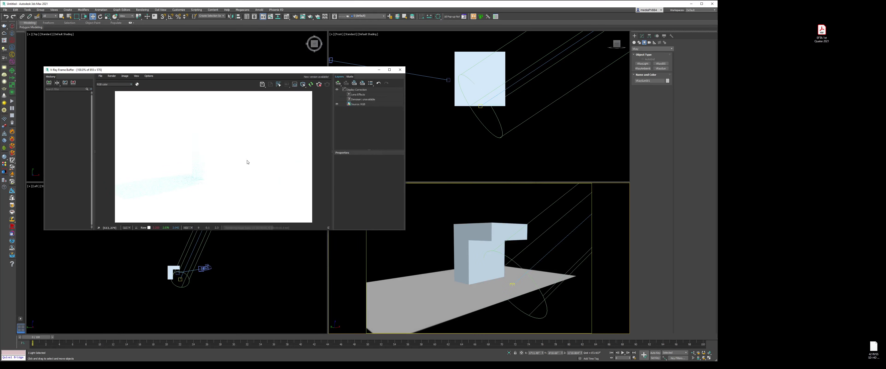
pyautogui.click(406, 150)
pyautogui.moveTo(341, 73); pyautogui.dragTo(261, 72)
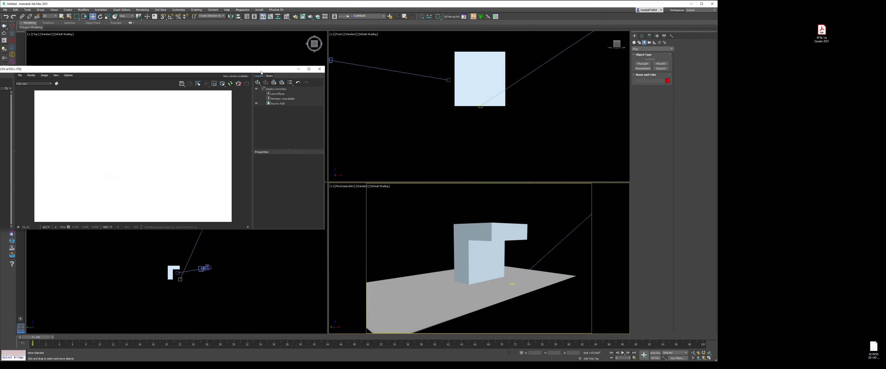
# Step: Select the physical camera, stop down its aperture to reduce the exposure, and keep the current shutter type
pyautogui.click(348, 186)
pyautogui.click(361, 272)
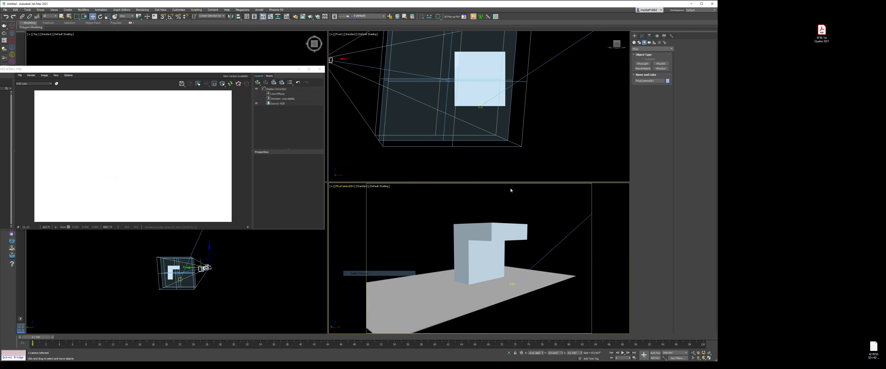
pyautogui.click(642, 36)
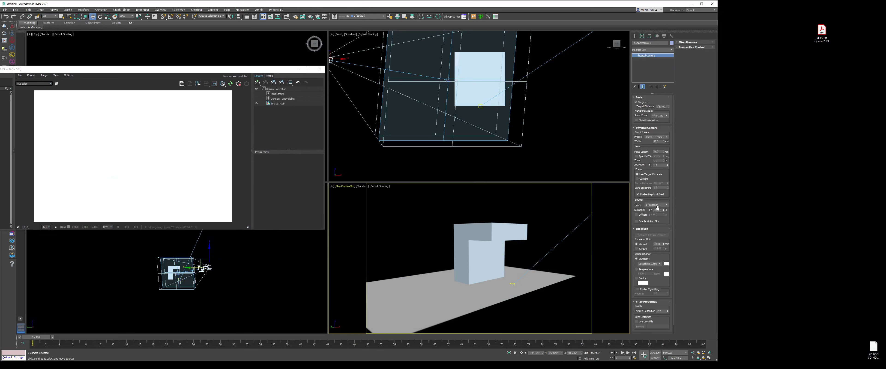
pyautogui.doubleClick(660, 244)
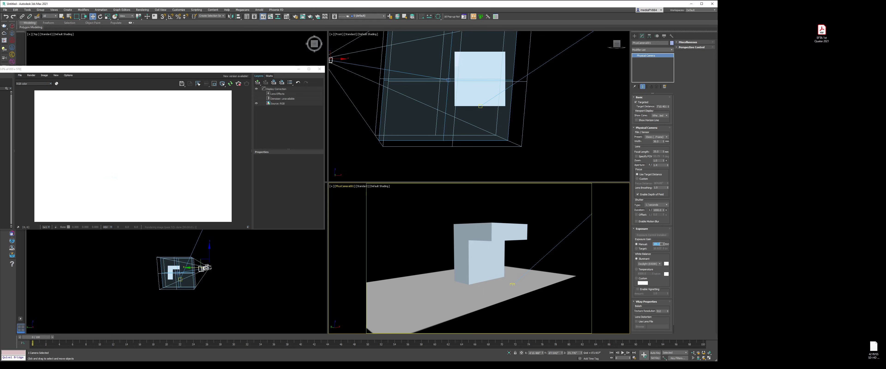
pyautogui.click(656, 165)
pyautogui.click(657, 205)
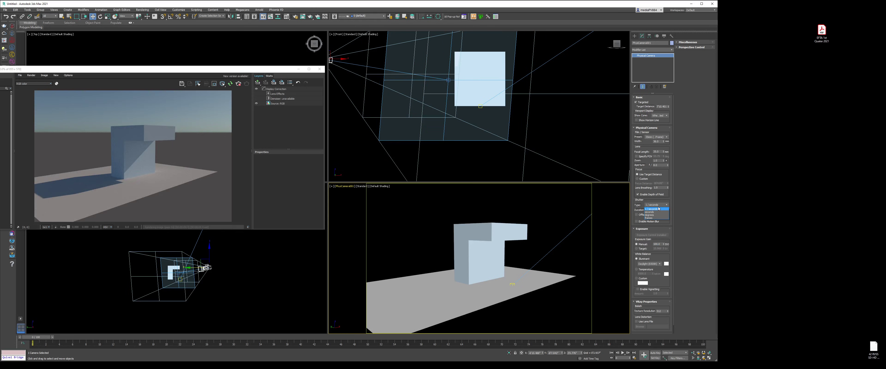
pyautogui.click(659, 208)
pyautogui.moveTo(199, 69); pyautogui.dragTo(271, 63)
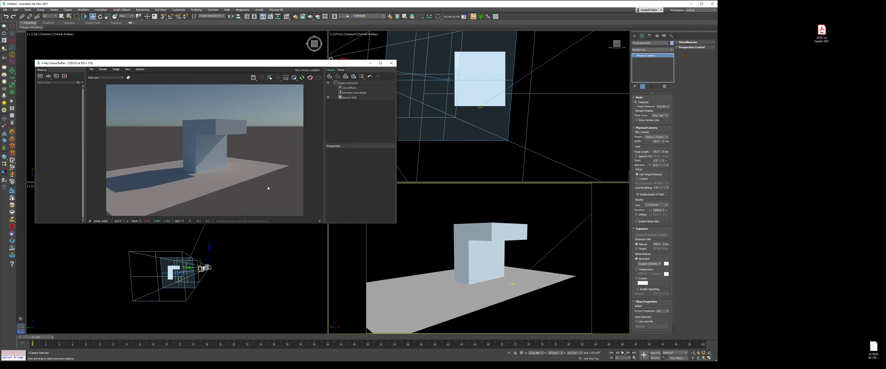
# Step: Switch the Front viewport to Top view and move the V-Ray sun farther toward the camera's side of the block
pyautogui.click(487, 113)
pyautogui.press('t')
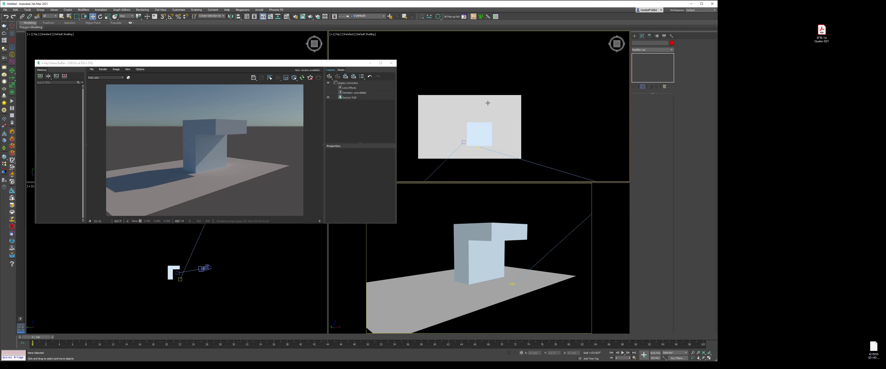
pyautogui.scroll(-5, 487, 102)
pyautogui.click(518, 120)
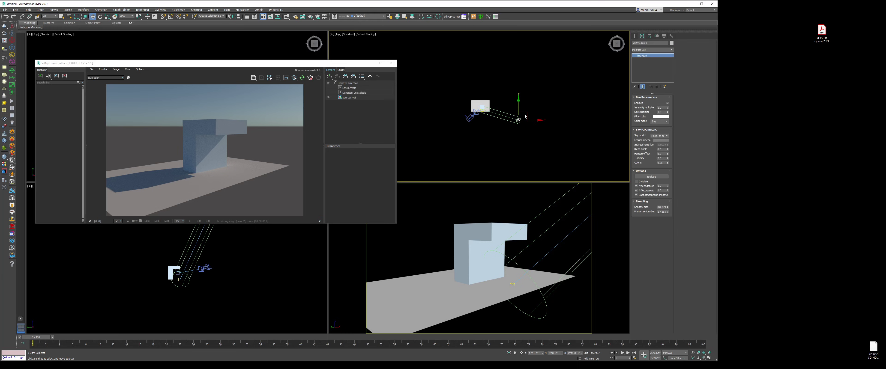
pyautogui.moveTo(525, 117); pyautogui.dragTo(530, 149)
# Step: Return the viewport to Front view and raise the V-Ray sun higher above the block
pyautogui.press('f')
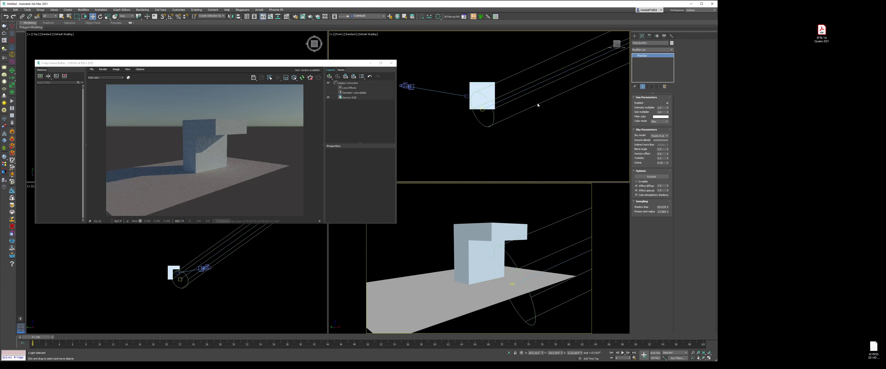
pyautogui.press('z')
pyautogui.moveTo(491, 99); pyautogui.dragTo(499, 109)
pyautogui.moveTo(500, 113); pyautogui.dragTo(491, 69)
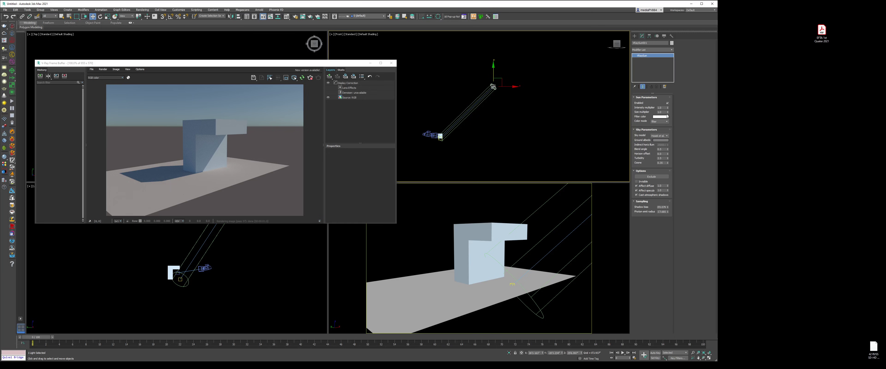
# Step: Try sun size multipliers of 5 and 50 to compare the shadow softness in the render
pyautogui.doubleClick(660, 112)
pyautogui.write('5')
pyautogui.press('Return')
pyautogui.write('50')
pyautogui.press('Return')
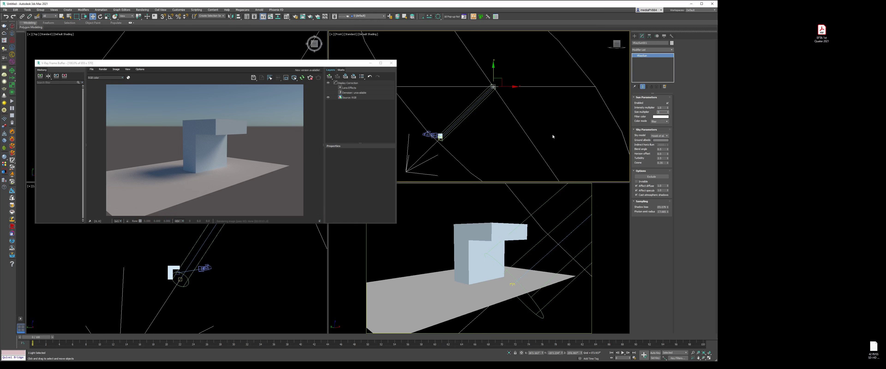
# Step: Reset the sun's size multiplier to 1 for comparison, and set it to 5
pyautogui.write('1')
pyautogui.press('Return')
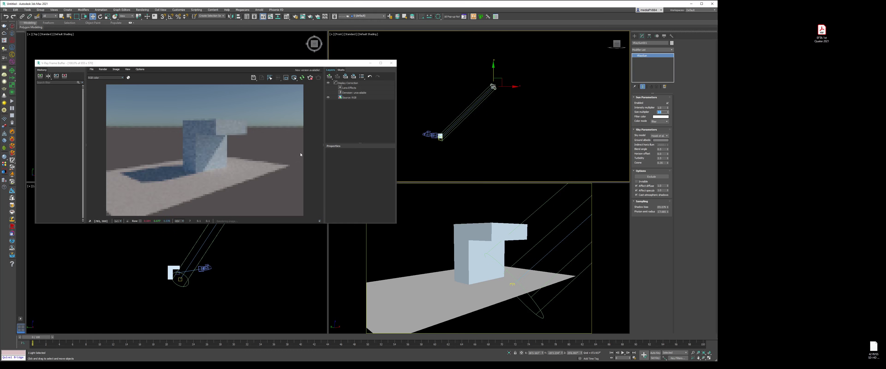
pyautogui.write('5')
pyautogui.press('Return')
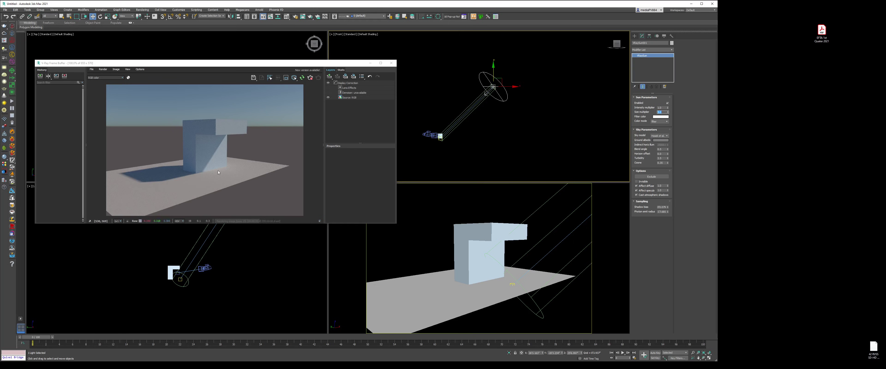
# Step: Lower the V-Ray sun in the Front view to just below ground level for dusk lighting, and deselect it
pyautogui.moveTo(509, 111); pyautogui.dragTo(550, 111, button='middle')
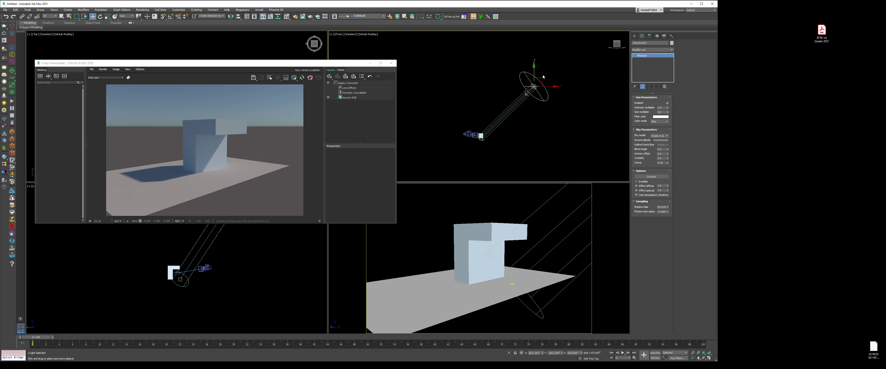
pyautogui.moveTo(543, 76); pyautogui.dragTo(567, 134)
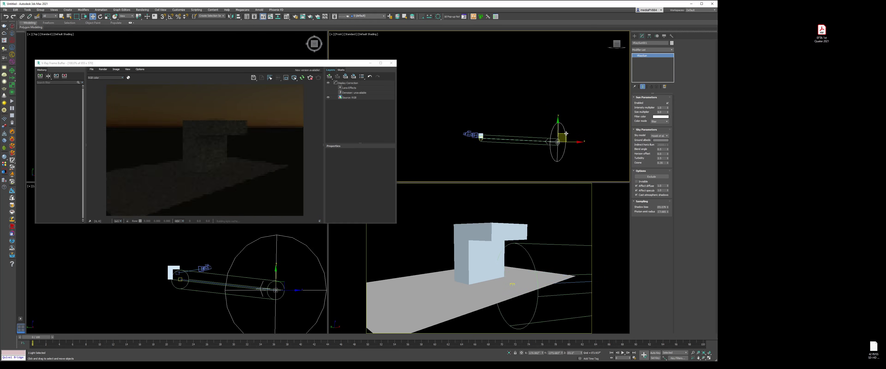
pyautogui.click(490, 88)
# Step: Create a disc-type V-Ray light beside the block in the Front view
pyautogui.scroll(10, 503, 133)
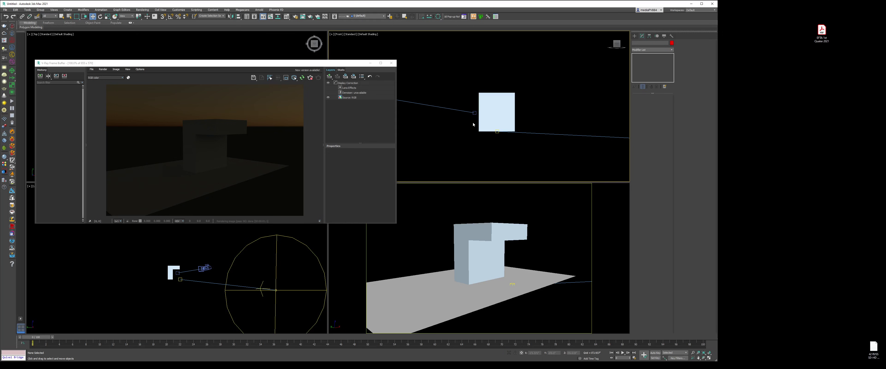
pyautogui.click(635, 36)
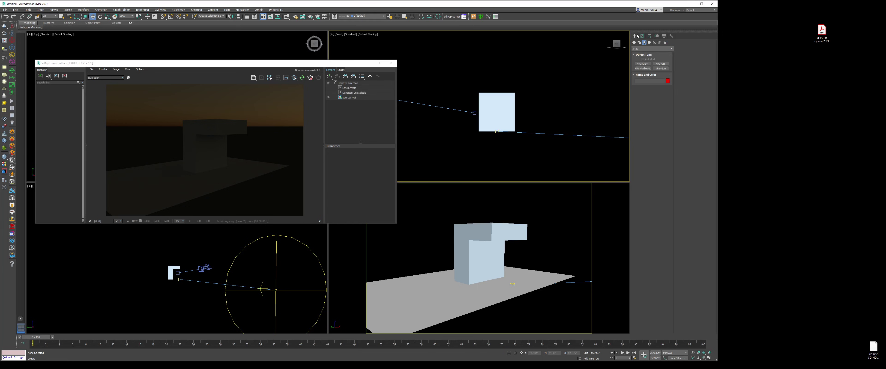
pyautogui.click(644, 42)
pyautogui.click(648, 64)
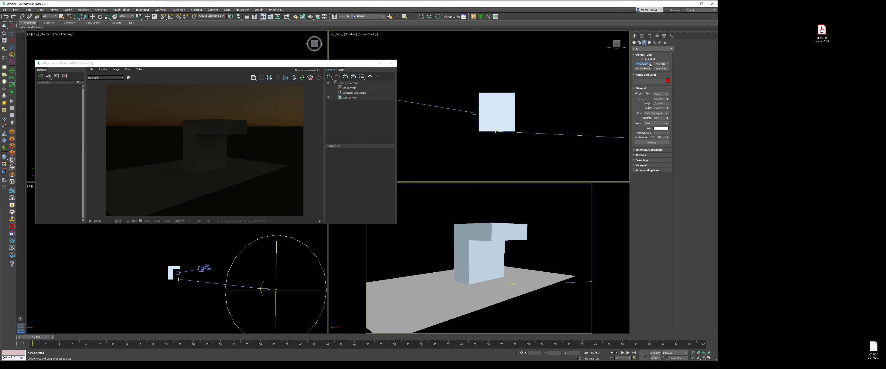
pyautogui.click(661, 95)
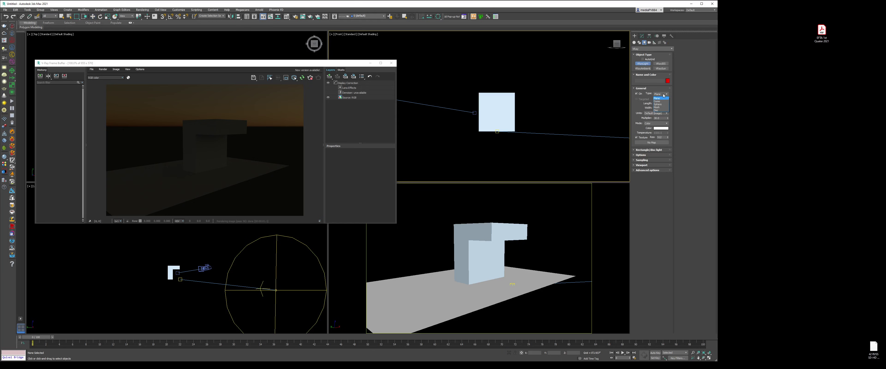
pyautogui.click(660, 110)
pyautogui.moveTo(500, 135); pyautogui.dragTo(494, 136, button='middle')
pyautogui.scroll(3, 539, 106)
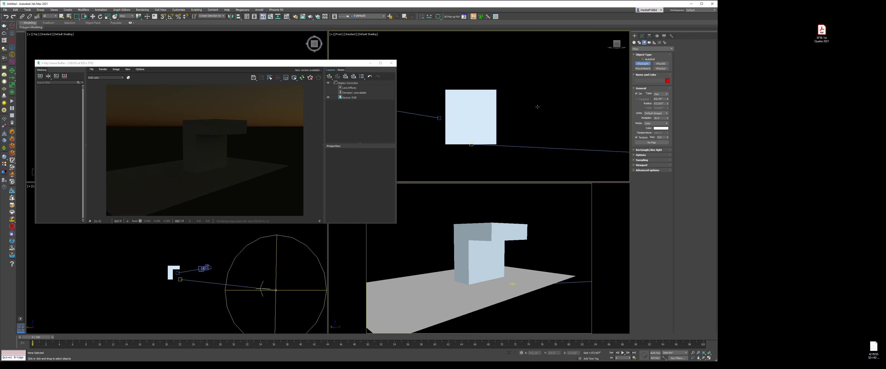
pyautogui.moveTo(538, 106); pyautogui.dragTo(511, 148)
# Step: Position the disc light in front of the block in the Top view, make it targeted, and aim its target at the block
pyautogui.press('w')
pyautogui.press('t')
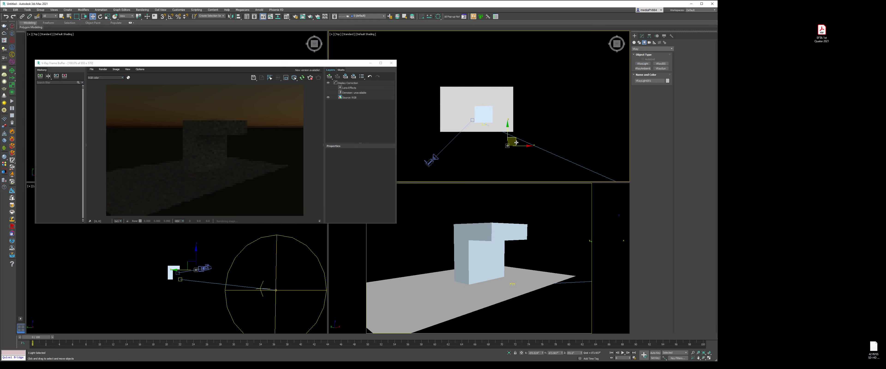
pyautogui.click(642, 36)
pyautogui.click(645, 108)
pyautogui.rightClick(512, 135)
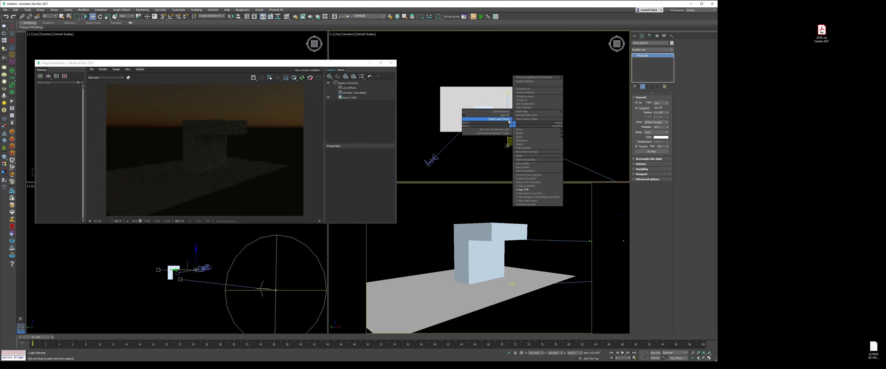
pyautogui.click(499, 121)
pyautogui.moveTo(491, 105); pyautogui.dragTo(492, 115)
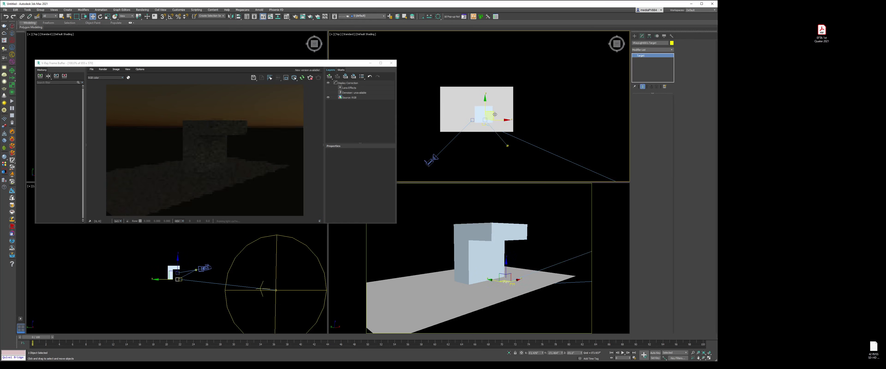
# Step: Select the disc light again and set its units to radiant power (W) with a multiplier of 500
pyautogui.rightClick(514, 134)
pyautogui.click(501, 126)
pyautogui.rightClick(508, 135)
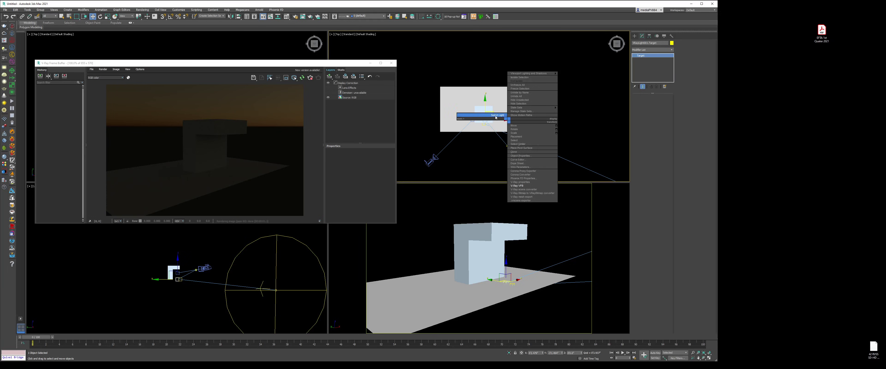
pyautogui.click(481, 115)
pyautogui.click(664, 123)
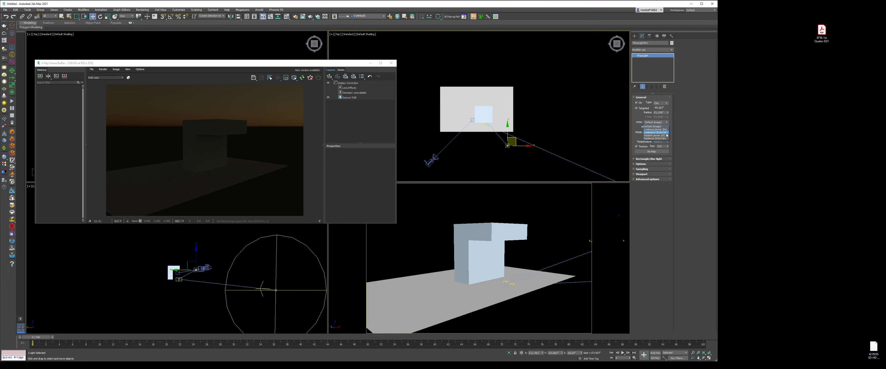
pyautogui.click(656, 137)
pyautogui.doubleClick(659, 126)
pyautogui.write('500')
pyautogui.press('Return')
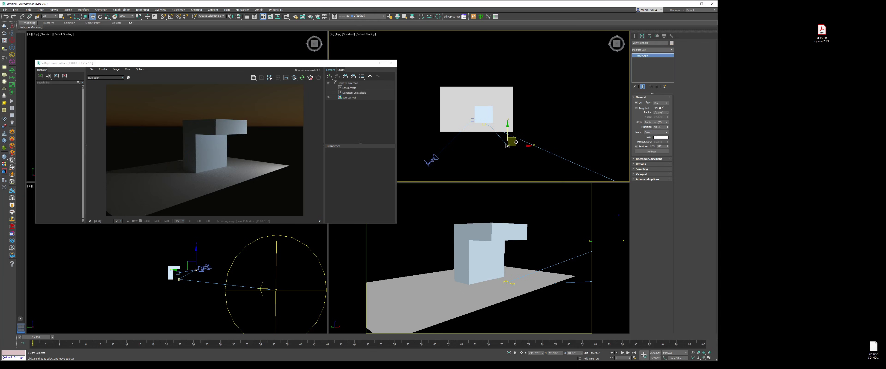
# Step: Raise the disc light's target in the Front view to about the middle of the block's height
pyautogui.press('f')
pyautogui.rightClick(525, 120)
pyautogui.click(492, 127)
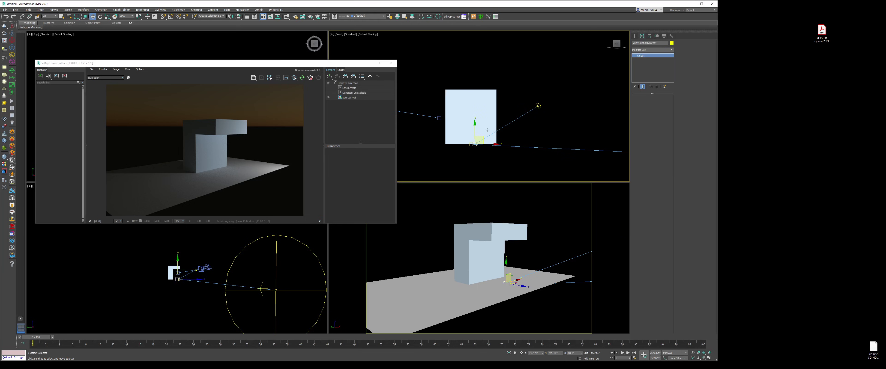
pyautogui.moveTo(475, 127); pyautogui.dragTo(476, 106)
# Step: Select the disc light and move it in the Top view closer to the ground plane's corner, inside the camera frame
pyautogui.rightClick(539, 131)
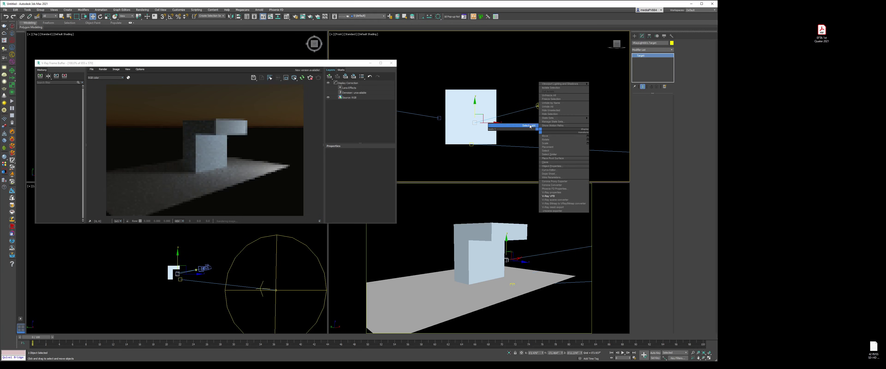
pyautogui.click(533, 124)
pyautogui.press('t')
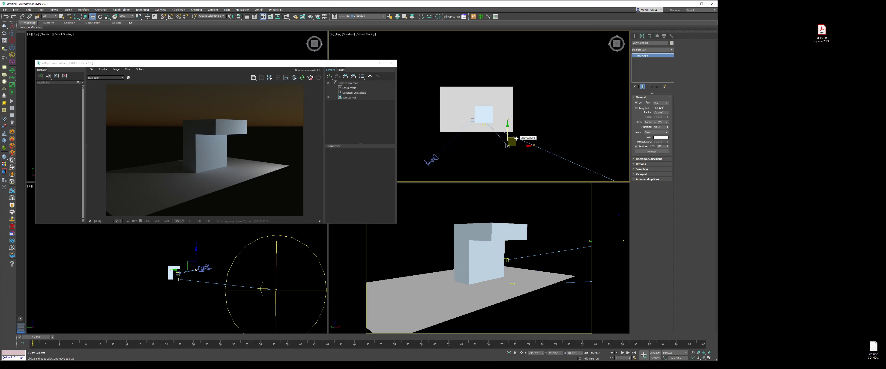
pyautogui.moveTo(516, 138); pyautogui.dragTo(521, 123)
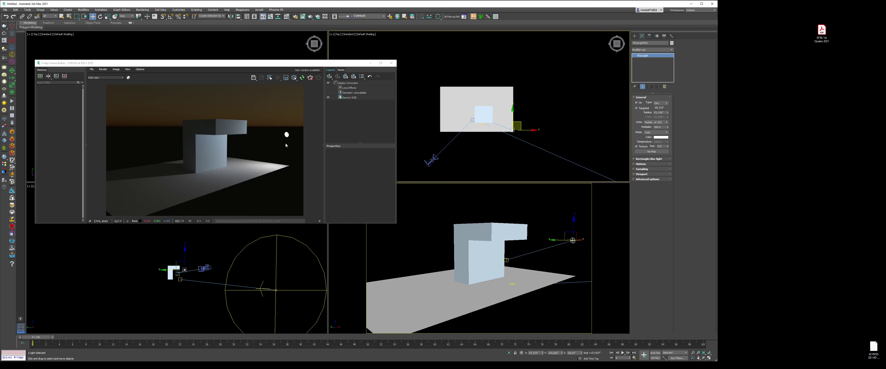
# Step: Enable the bloom/glare effect in the frame buffer's lens effects
pyautogui.click(349, 88)
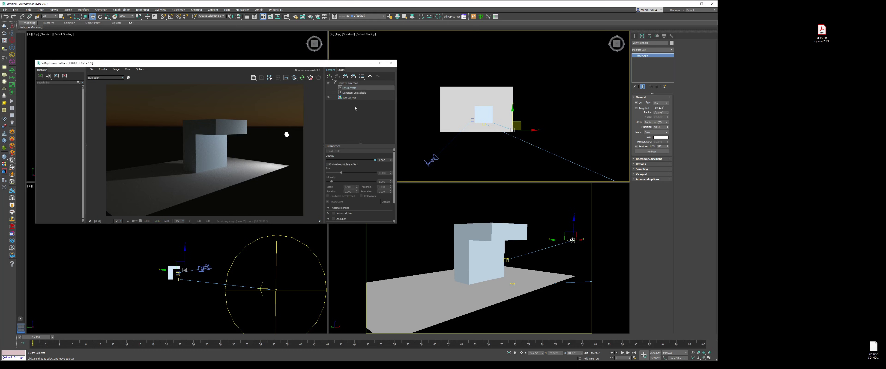
pyautogui.click(339, 165)
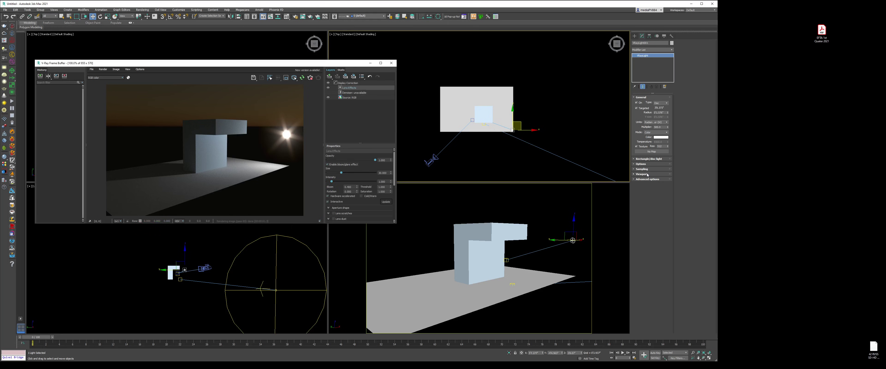
# Step: Make the disc light invisible through its light options
pyautogui.click(642, 164)
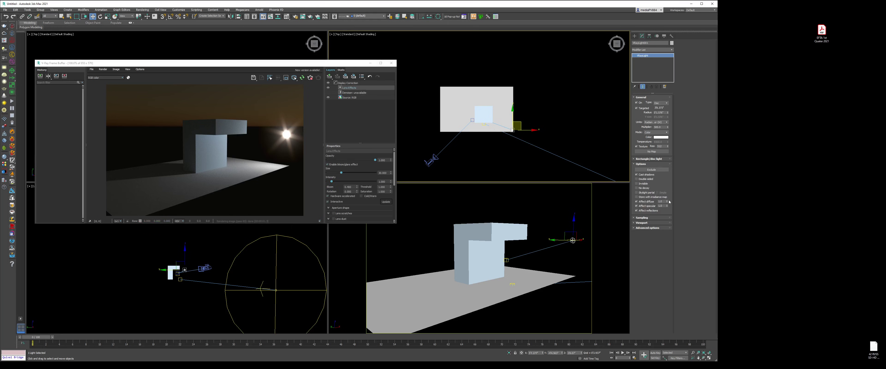
pyautogui.click(641, 184)
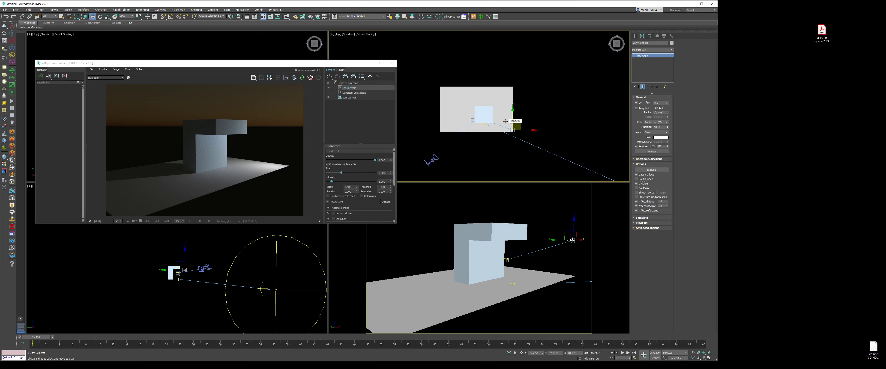
# Step: Move the disc light slightly off the ground plane's corner in the Top view, then clone it and place the copy behind the block
pyautogui.moveTo(511, 121); pyautogui.dragTo(523, 123)
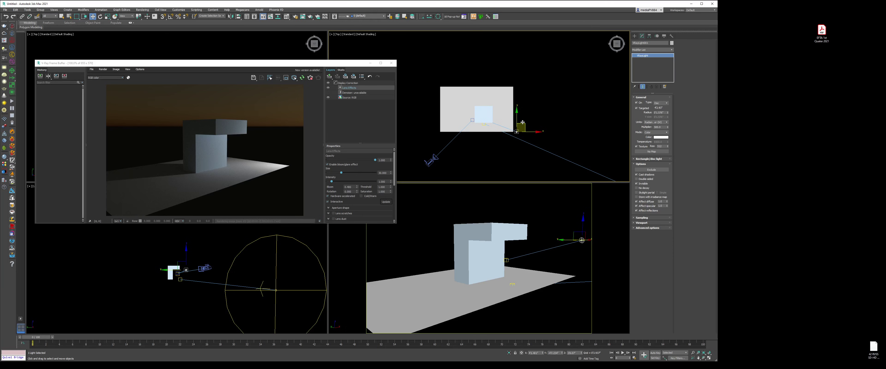
pyautogui.hotkey('ctrl', 'v')
pyautogui.click(347, 201)
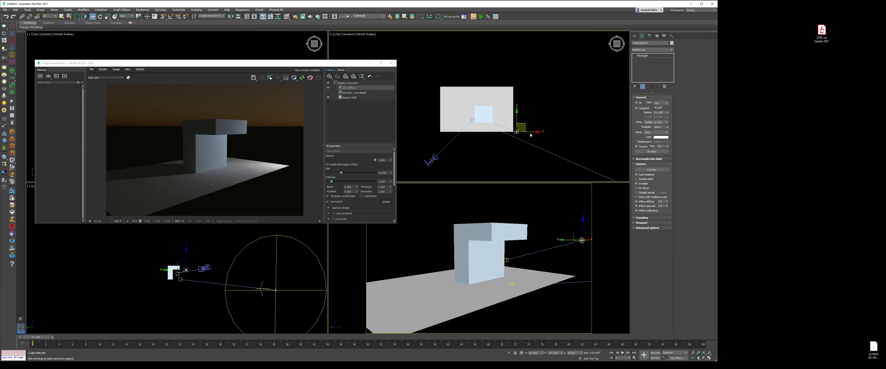
pyautogui.moveTo(516, 132)
pyautogui.mouseDown()
pyautogui.moveTo(456, 69)
pyautogui.moveTo(440, 72)
pyautogui.moveTo(427, 108)
pyautogui.moveTo(473, 67)
pyautogui.moveTo(474, 76)
pyautogui.mouseUp()
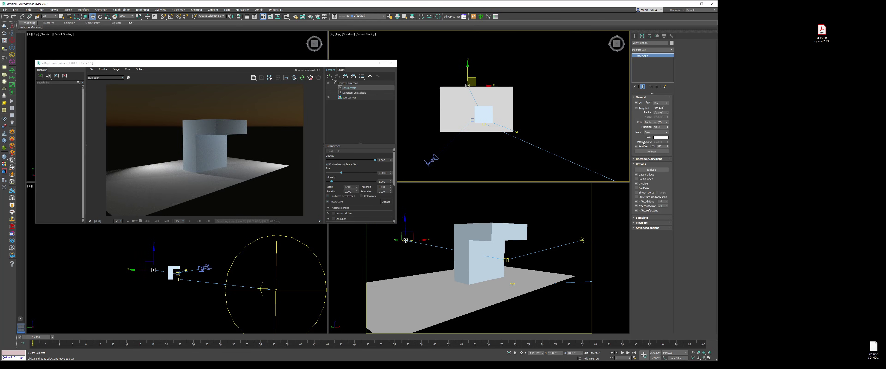
# Step: Switch the copied light's color mode to Temperature and try temperatures of 300 and 3000
pyautogui.click(657, 132)
pyautogui.click(658, 140)
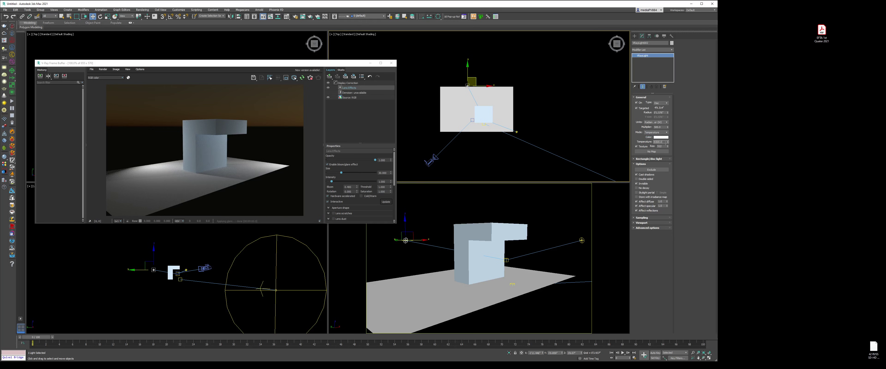
pyautogui.doubleClick(665, 143)
pyautogui.write('300')
pyautogui.press('Return')
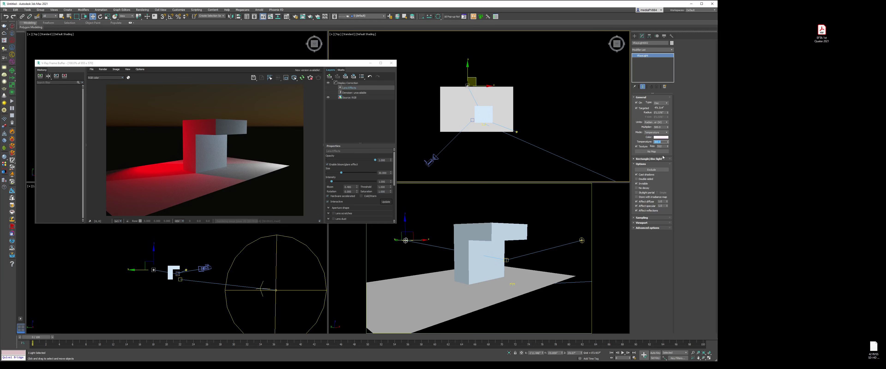
pyautogui.write('3000')
pyautogui.press('Return')
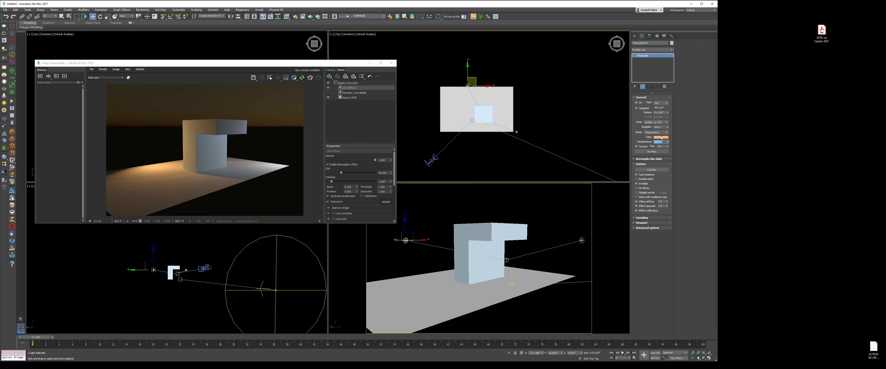
# Step: Switch the copied light back to Color mode and give it a bright saturated green color
pyautogui.click(665, 132)
pyautogui.click(660, 137)
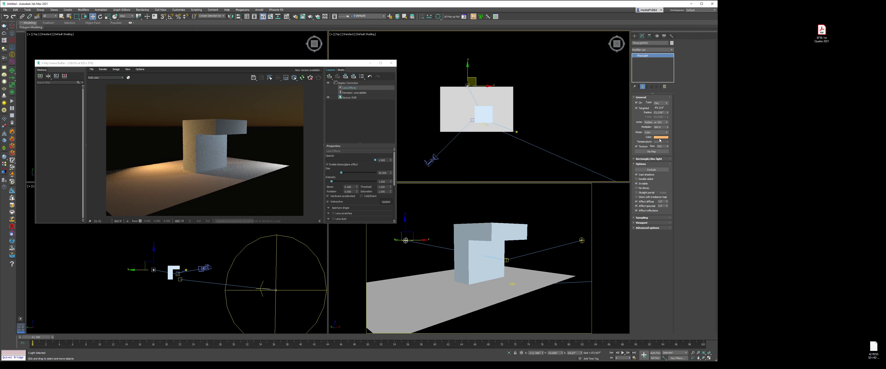
pyautogui.click(660, 138)
pyautogui.moveTo(149, 20); pyautogui.dragTo(532, 100)
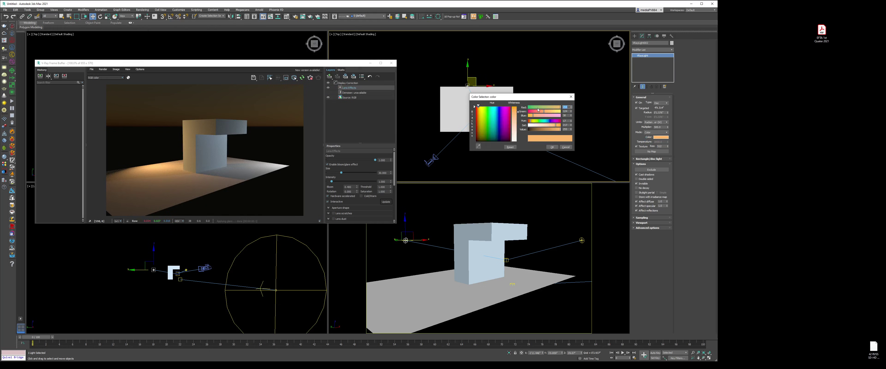
pyautogui.click(534, 107)
pyautogui.click(550, 112)
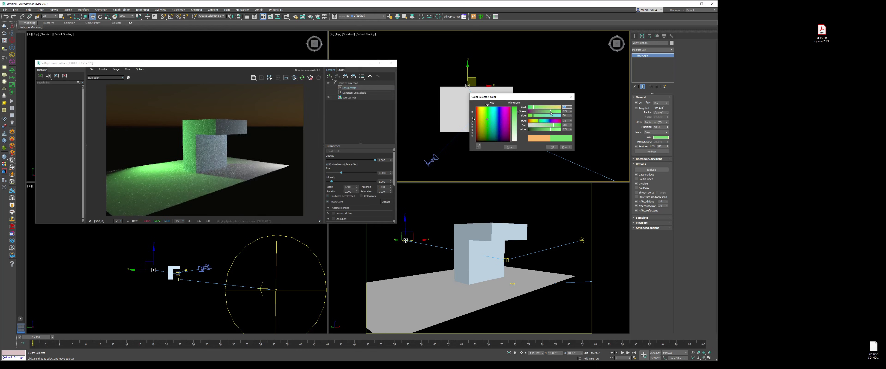
pyautogui.click(560, 129)
pyautogui.click(553, 148)
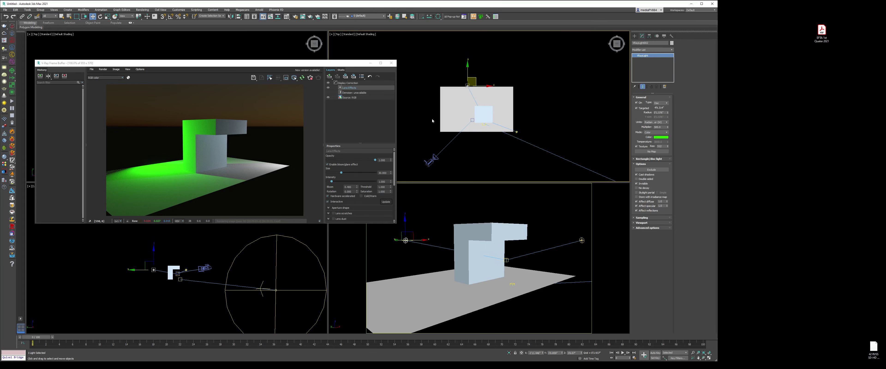
# Step: Move the green light in the Top view farther back from the ground plane, outside the camera frame, and deselect it
pyautogui.moveTo(433, 121); pyautogui.dragTo(424, 110, button='middle')
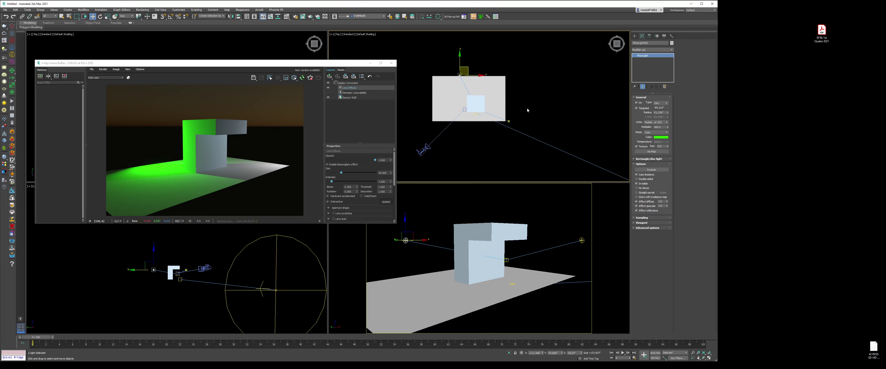
pyautogui.moveTo(469, 68); pyautogui.dragTo(455, 54)
pyautogui.click(551, 83)
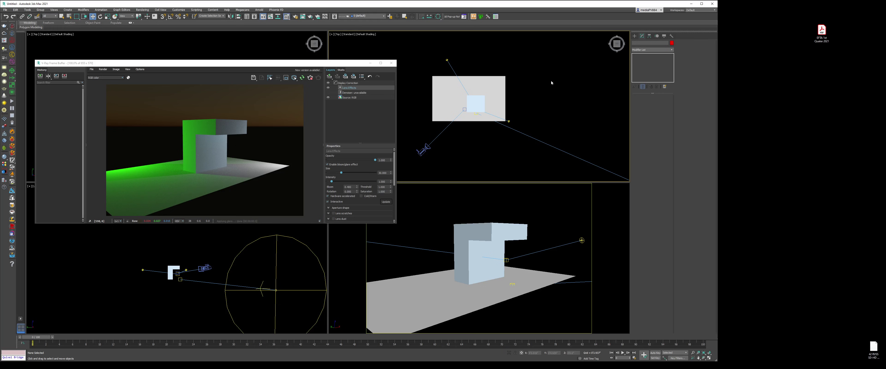
# Step: Load the wine red flakes car paint from the V-Ray material library into an unused Material Editor slot
pyautogui.press('m')
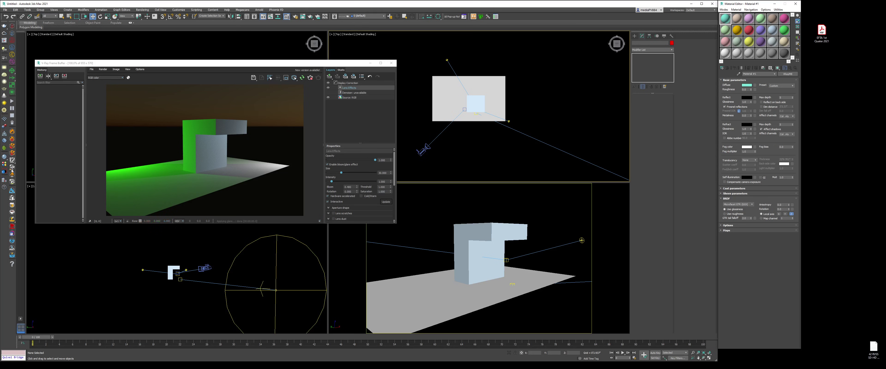
pyautogui.click(5, 166)
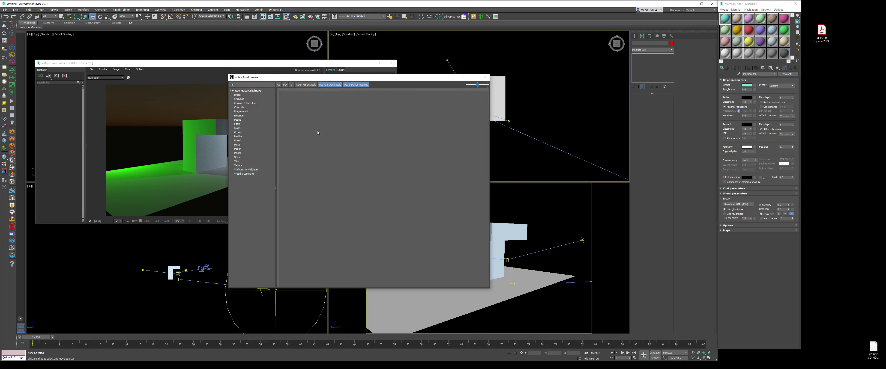
pyautogui.moveTo(378, 78); pyautogui.dragTo(547, 104)
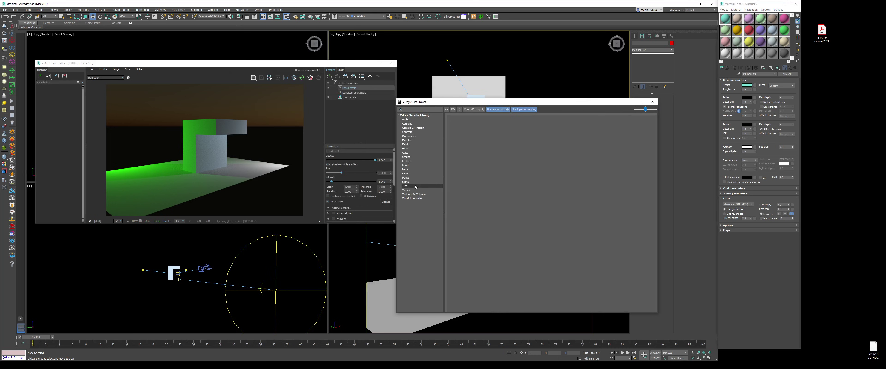
pyautogui.click(407, 123)
pyautogui.click(728, 44)
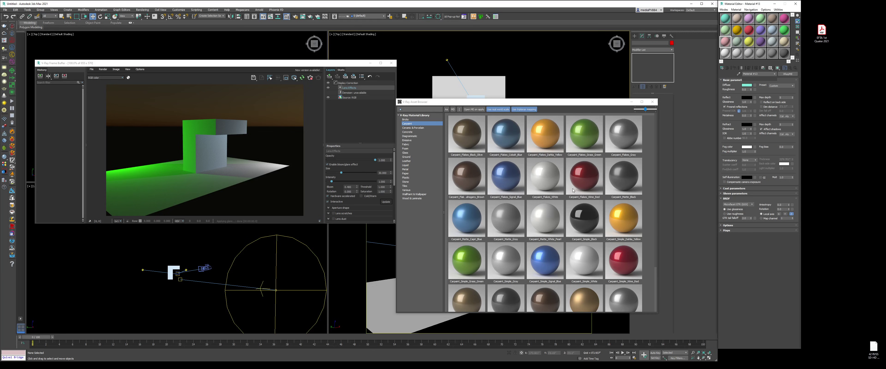
pyautogui.doubleClick(587, 178)
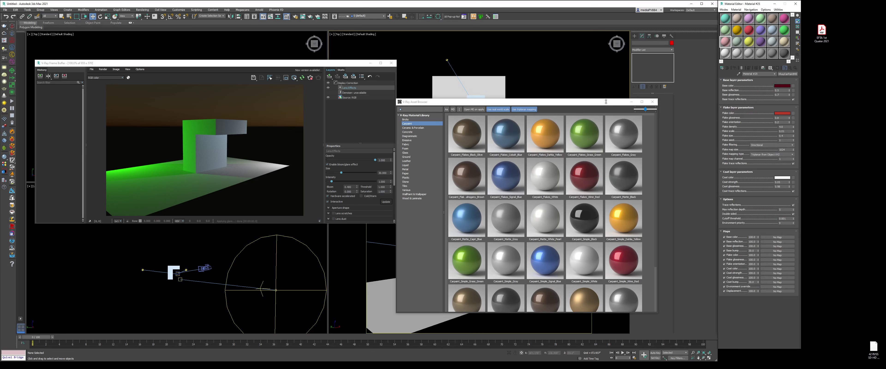
# Step: Apply the red car paint material to the block, moving the asset browser out of the way
pyautogui.moveTo(606, 101); pyautogui.dragTo(436, 167)
pyautogui.moveTo(725, 42); pyautogui.dragTo(469, 105)
pyautogui.moveTo(437, 162); pyautogui.dragTo(577, 146)
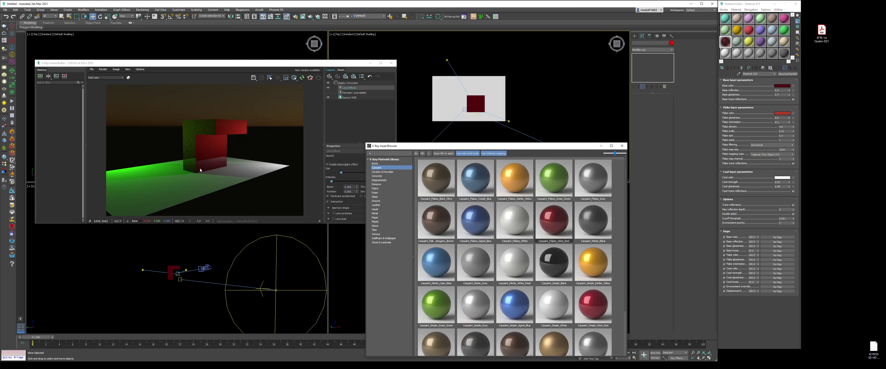
# Step: Load a reflective concrete material from the library's Concrete category into the Material Editor
pyautogui.click(377, 176)
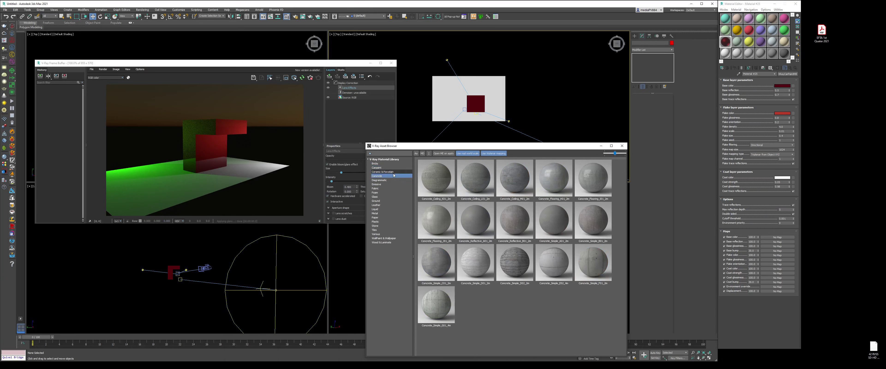
pyautogui.click(517, 222)
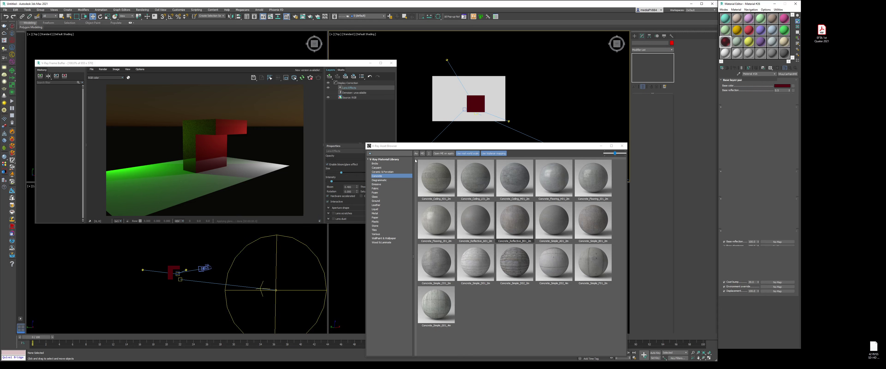
pyautogui.moveTo(562, 148); pyautogui.dragTo(414, 162)
# Step: Assign the reflective concrete material to the ground plane and deselect the plane
pyautogui.moveTo(725, 42); pyautogui.dragTo(551, 274)
pyautogui.click(516, 286)
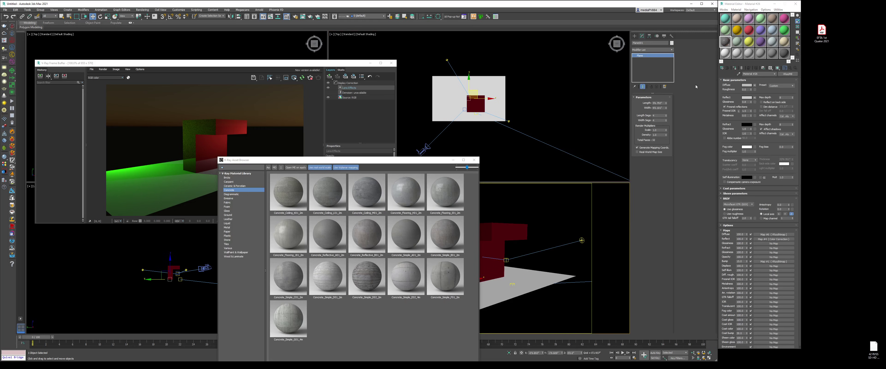
pyautogui.click(735, 68)
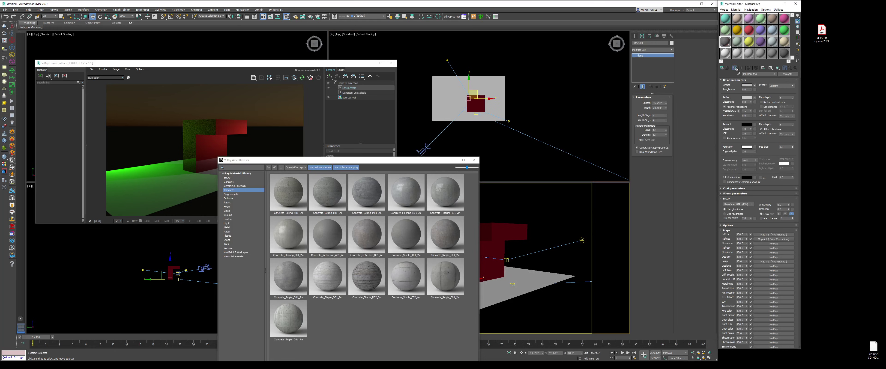
pyautogui.click(514, 213)
pyautogui.moveTo(344, 160); pyautogui.dragTo(509, 141)
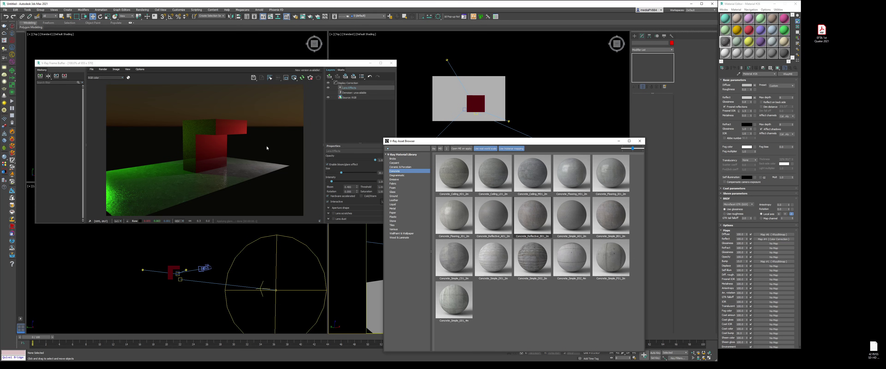
# Step: Close the V-Ray Asset Browser and stop the interactive rendering in the frame buffer
pyautogui.click(640, 141)
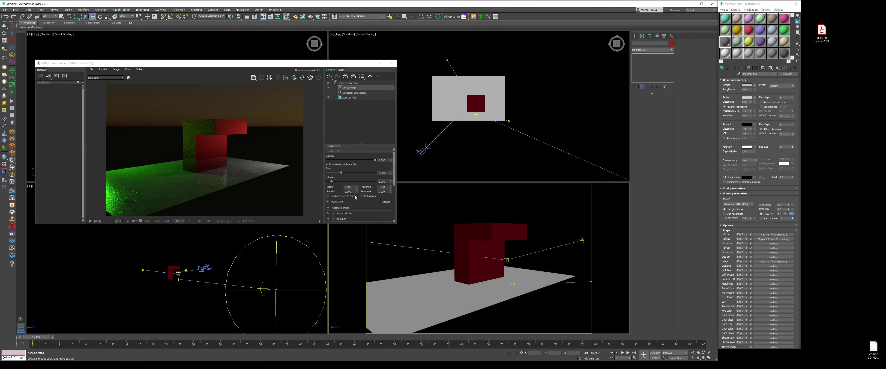
pyautogui.click(309, 78)
pyautogui.click(576, 94)
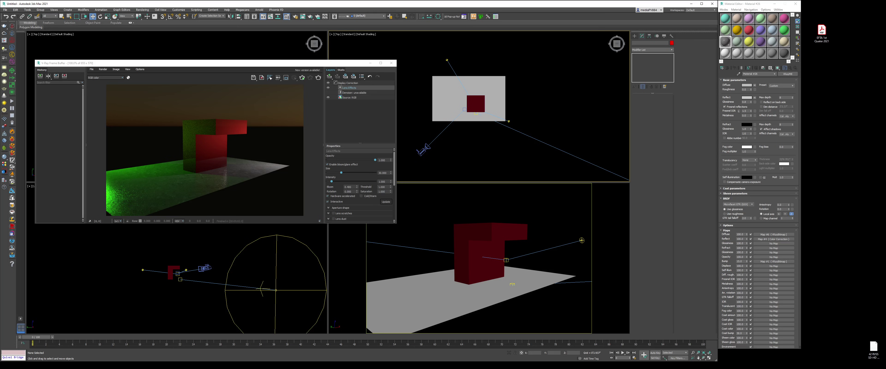
# Step: Switch to File Explorer, open the JPEG subfolder of the IND_0036 folder, and display its photos as large thumbnails
pyautogui.moveTo(278, 365)
pyautogui.click(277, 354)
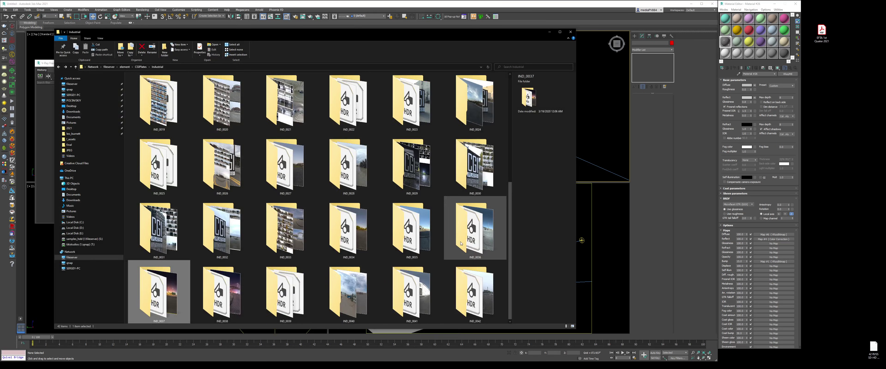
pyautogui.click(508, 247)
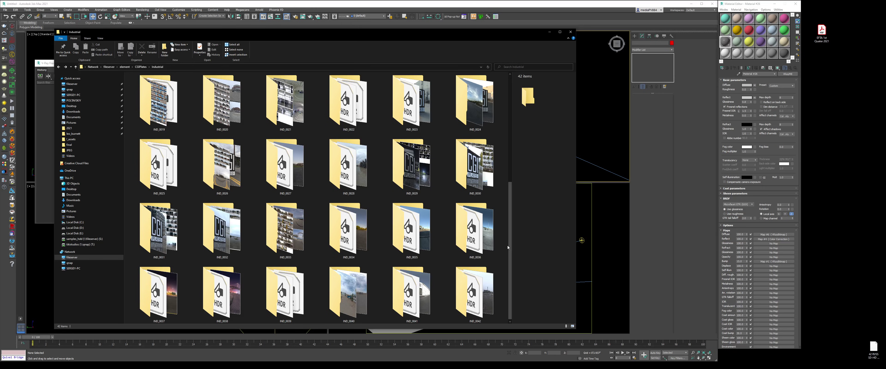
pyautogui.doubleClick(495, 232)
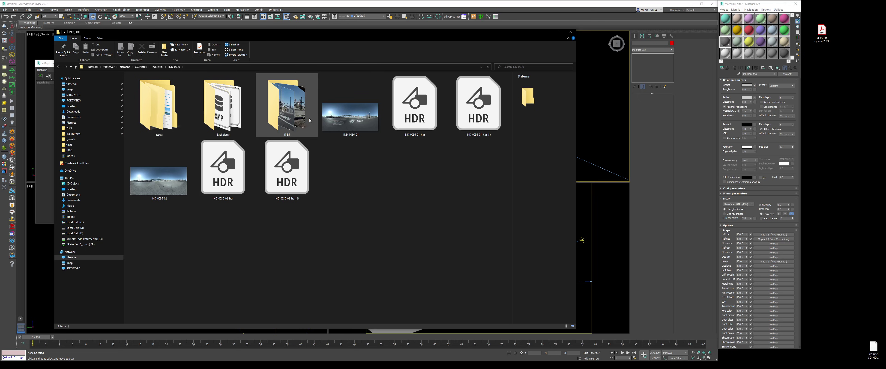
pyautogui.doubleClick(287, 106)
pyautogui.rightClick(310, 159)
pyautogui.moveTo(311, 160)
pyautogui.click(379, 160)
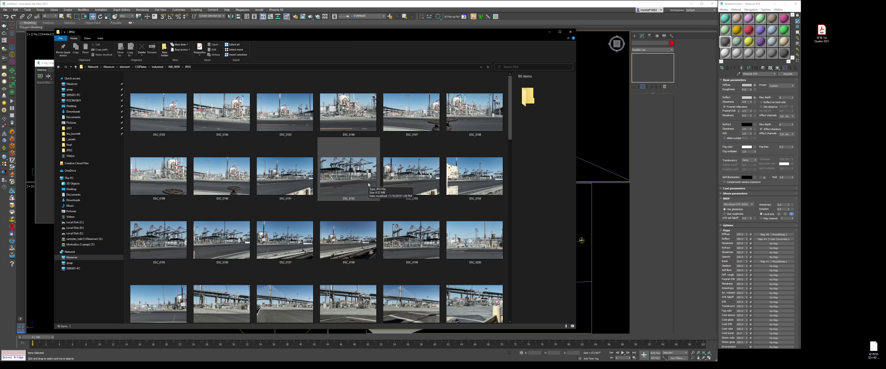
# Step: Open one of the backplate photos in the Photos viewer and browse through the following industrial street and bridge shots
pyautogui.scroll(-1, 252, 227)
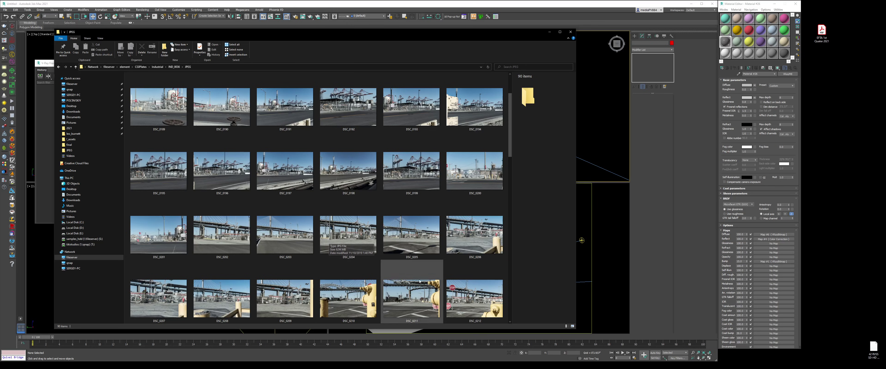
pyautogui.click(480, 183)
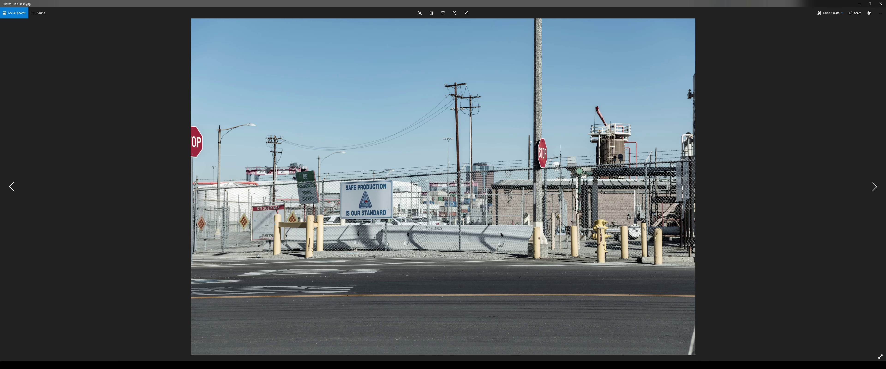
pyautogui.press('Right')
pyautogui.press('Right')
pyautogui.press('Right')
pyautogui.press('Right')
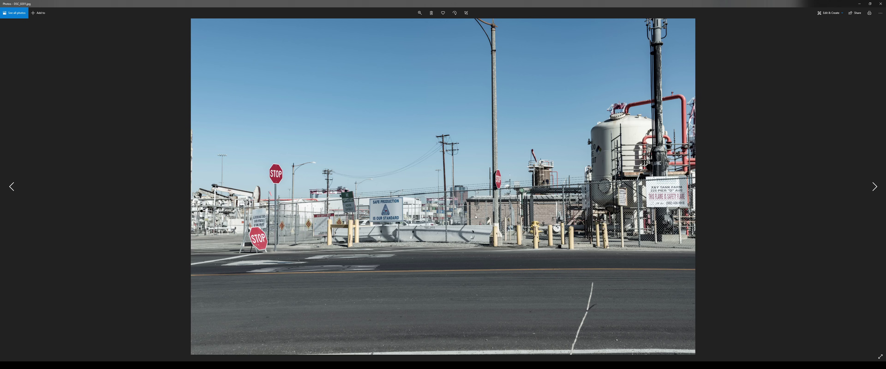
pyautogui.press('Right')
pyautogui.press('Right')
pyautogui.press('Right')
pyautogui.press('Right')
pyautogui.press('Right')
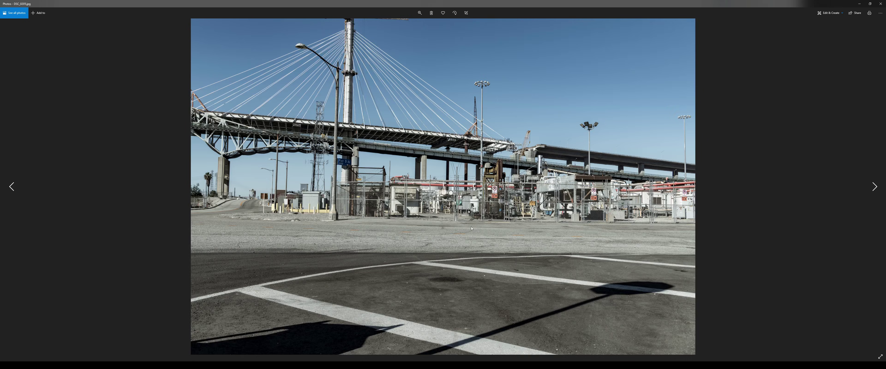
pyautogui.press('Right')
pyautogui.press('Right')
pyautogui.press('Right')
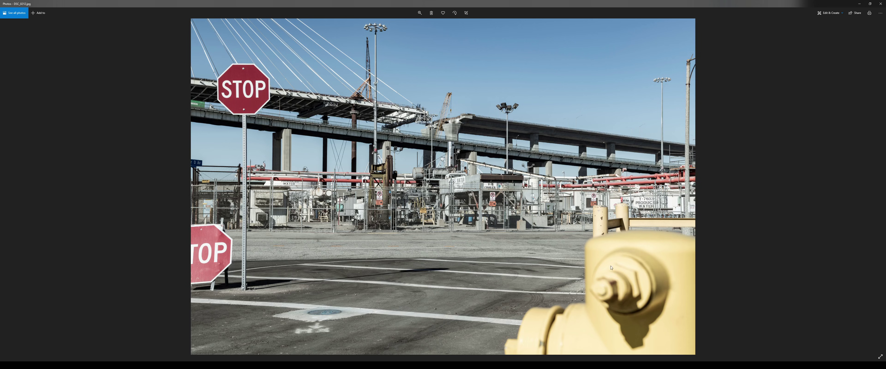
pyautogui.press('Right')
pyautogui.press('Right')
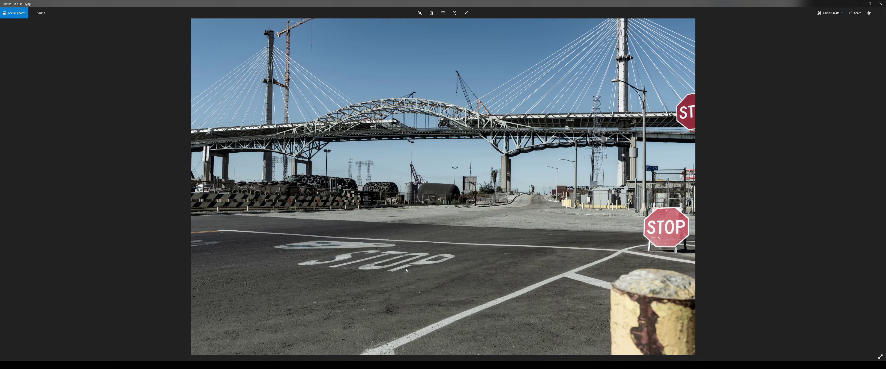
# Step: Browse the remaining backplate photos of bridges, tanks and harbour cranes, close the photo viewer and look over the folder's thumbnails
pyautogui.press('Right')
pyautogui.press('Right')
pyautogui.press('Right')
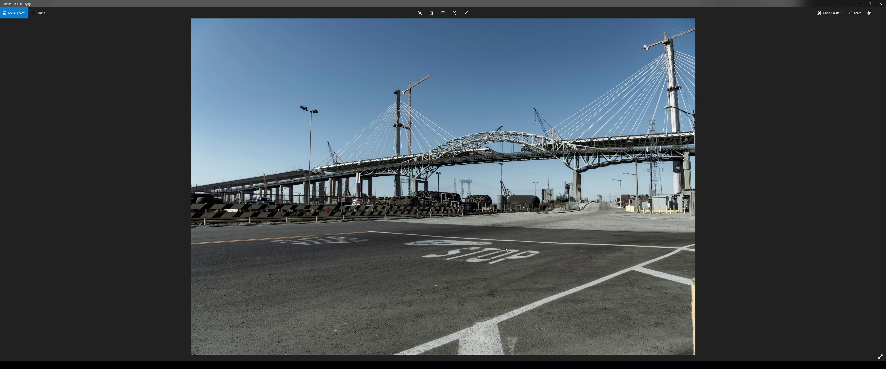
pyautogui.press('Right')
pyautogui.press('Right')
pyautogui.press('Right')
pyautogui.press('Right')
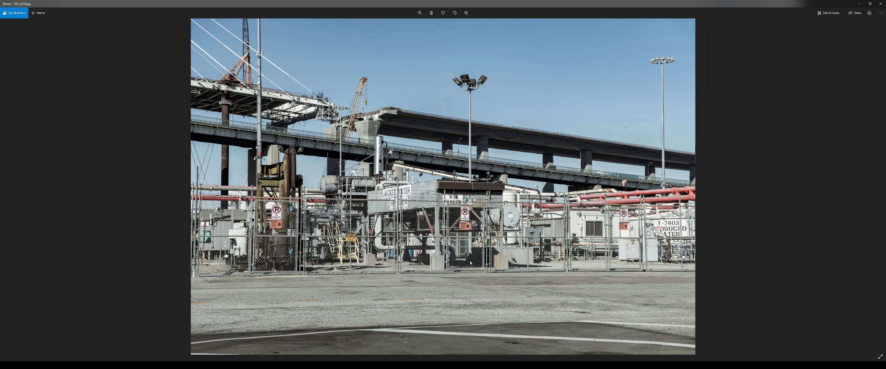
pyautogui.press('Right')
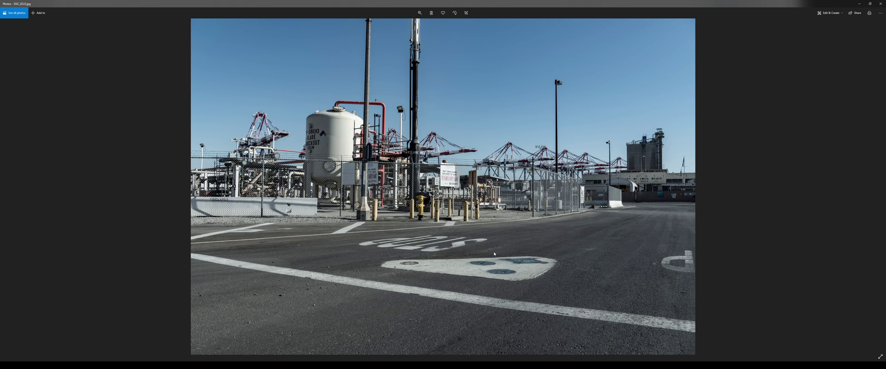
pyautogui.press('Right')
pyautogui.press('Right')
pyautogui.press('Right')
pyautogui.press('Right')
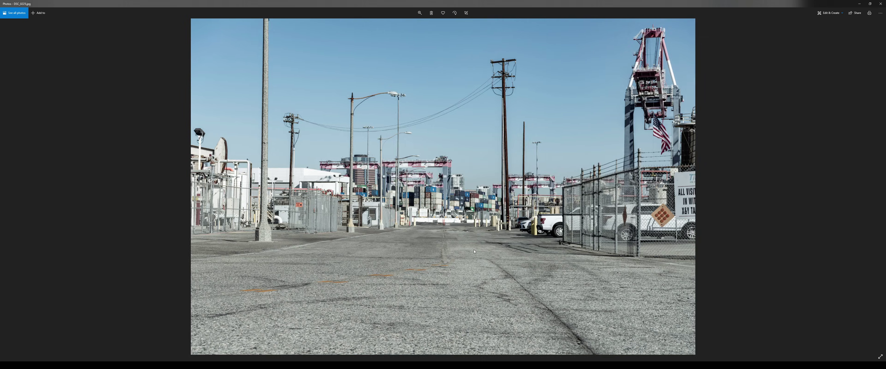
pyautogui.press('Right')
pyautogui.press('Right')
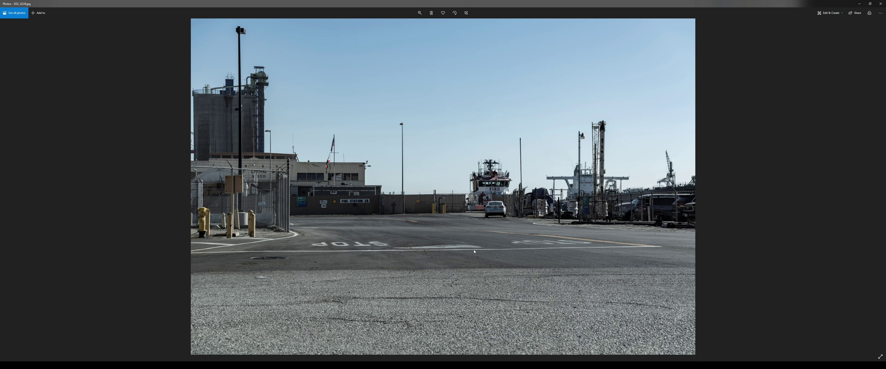
pyautogui.press('Right')
pyautogui.press('Right')
pyautogui.press('Right')
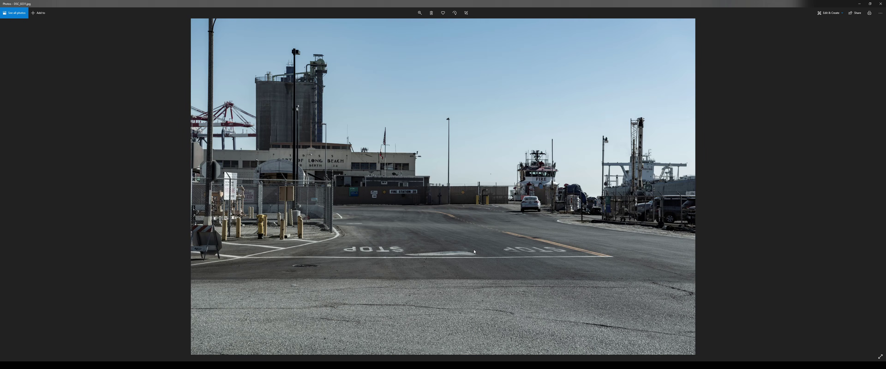
pyautogui.press('Right')
pyautogui.press('Right')
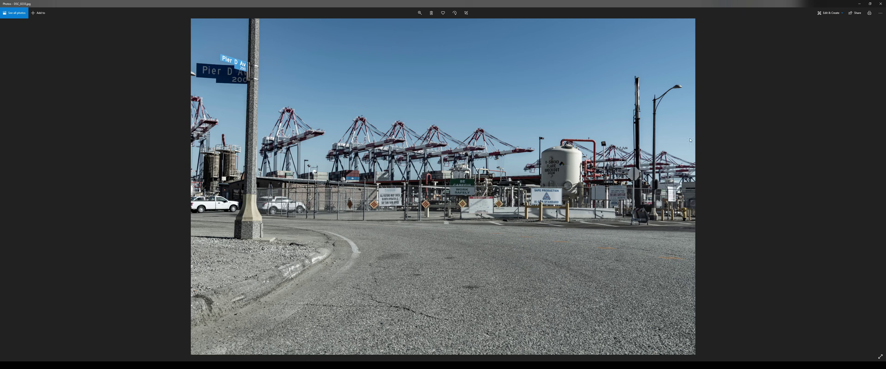
pyautogui.click(880, 4)
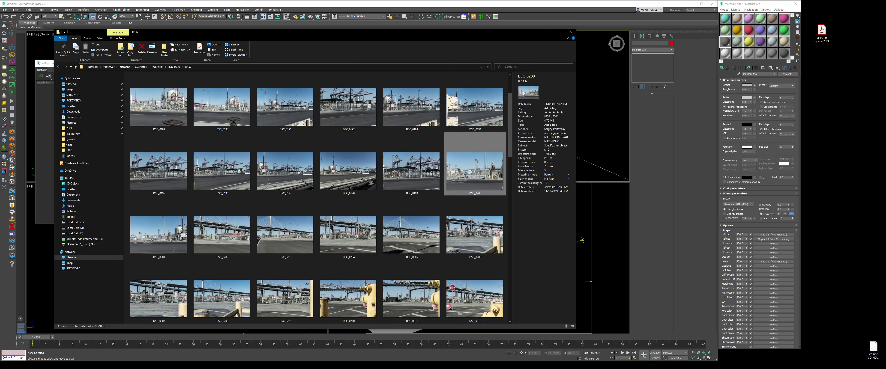
pyautogui.scroll(-5, 366, 238)
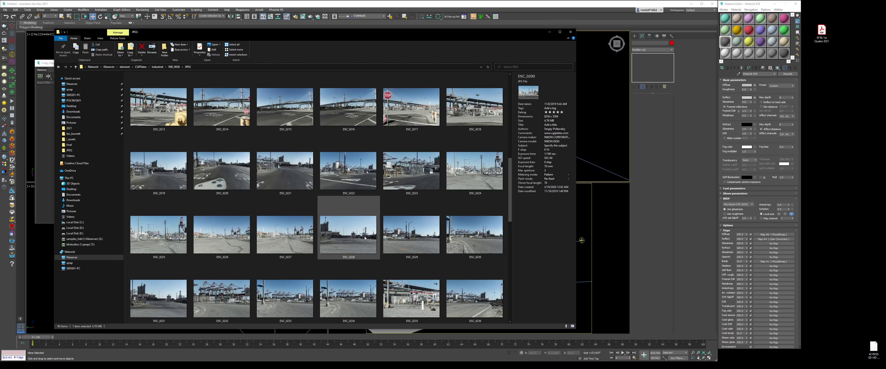
# Step: Return to the IND_0036 folder, view the IND_0036_01 panorama preview close up and close the viewer
pyautogui.press('BackSpace')
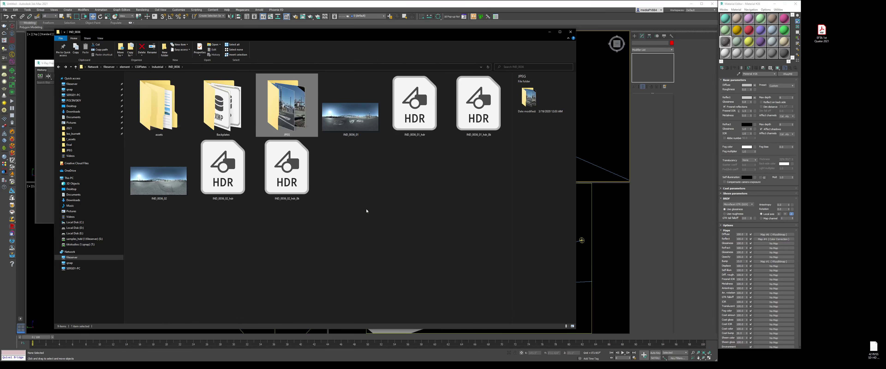
pyautogui.doubleClick(346, 129)
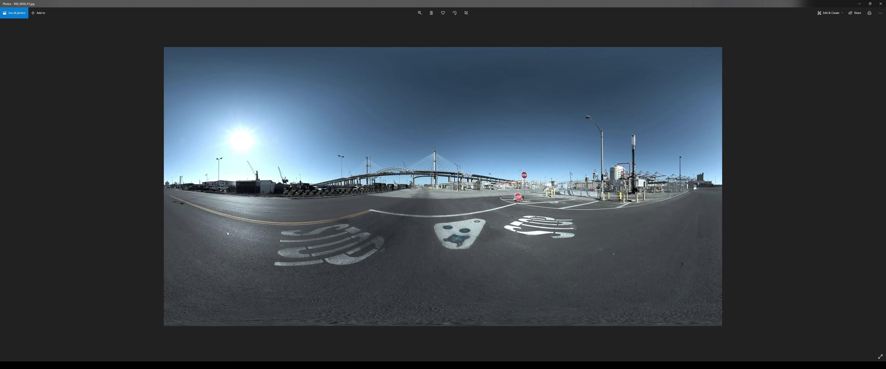
pyautogui.scroll(3, 425, 267)
pyautogui.scroll(-4, 423, 268)
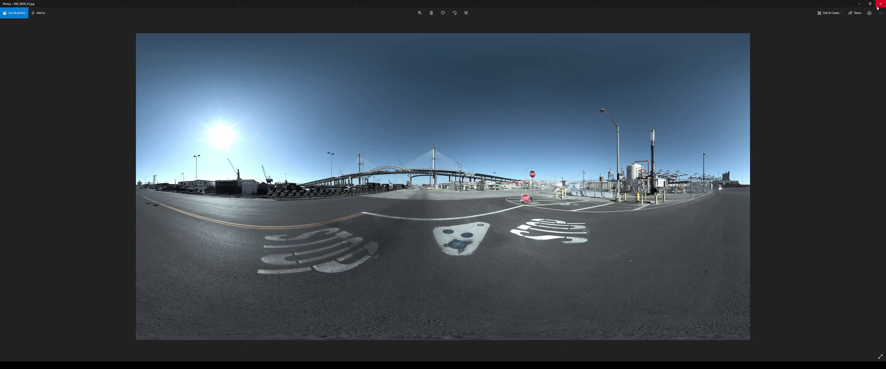
pyautogui.click(880, 4)
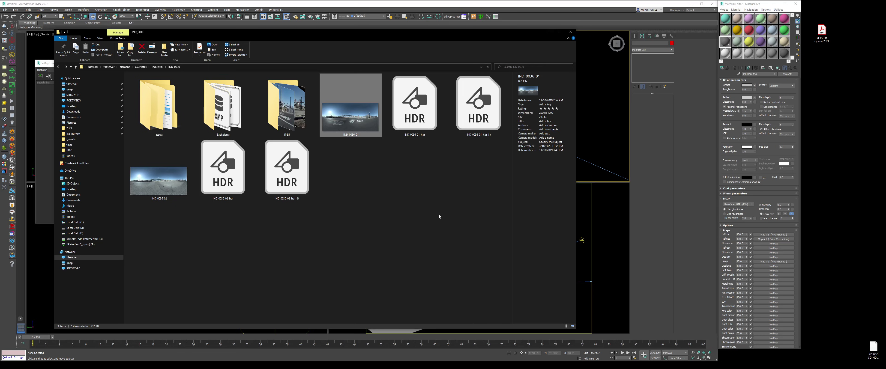
# Step: Open IND_0036_01_hdr_8k in Photoshop and check the image's bit depth among the colour mode options
pyautogui.click(491, 98)
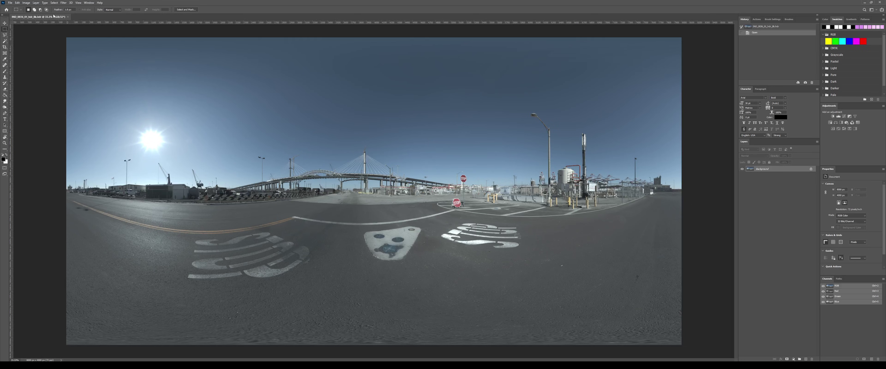
pyautogui.click(26, 3)
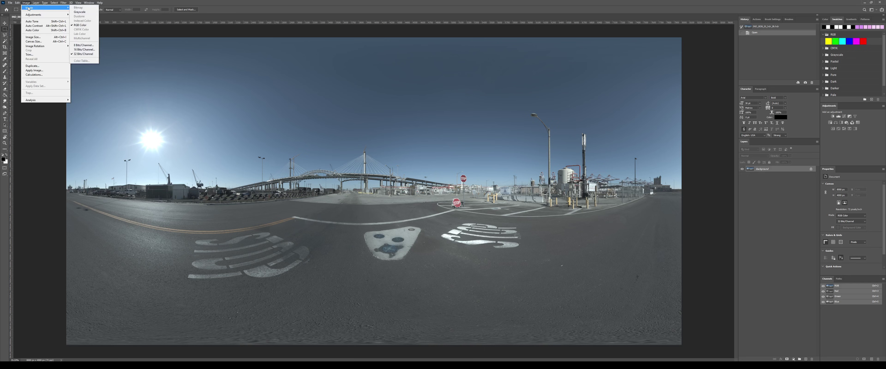
pyautogui.click(63, 2)
pyautogui.click(26, 3)
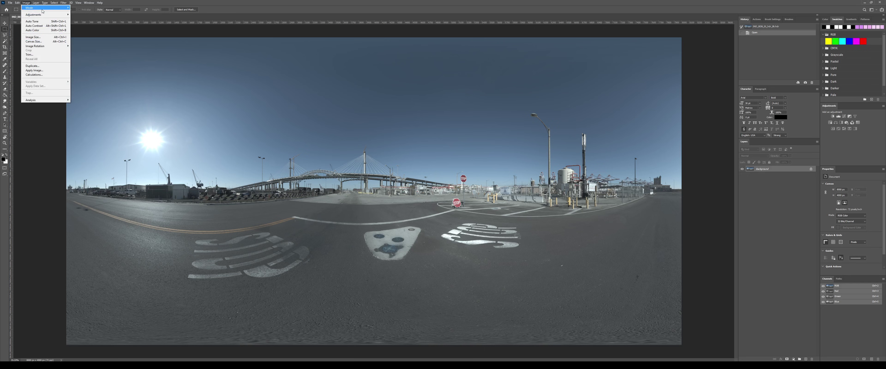
pyautogui.click(626, 153)
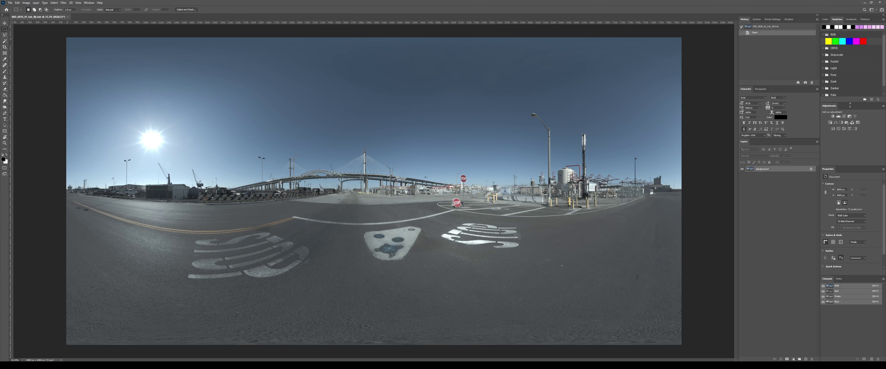
# Step: Add an Exposure adjustment layer over the panorama and lower its exposure until only the sun's disc remains
pyautogui.click(849, 116)
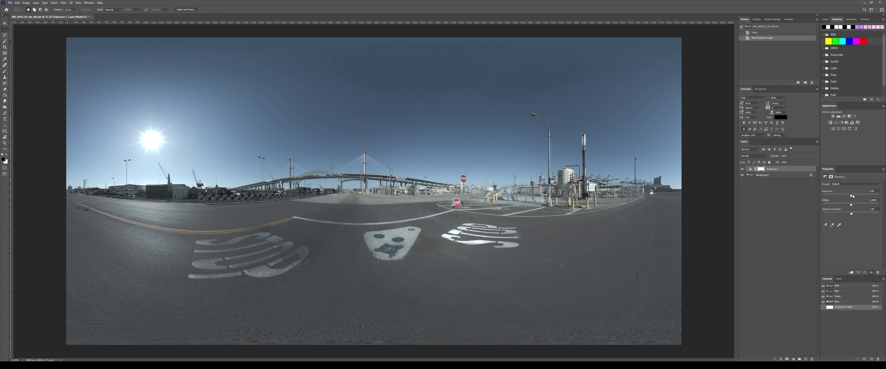
pyautogui.moveTo(846, 194); pyautogui.dragTo(833, 195)
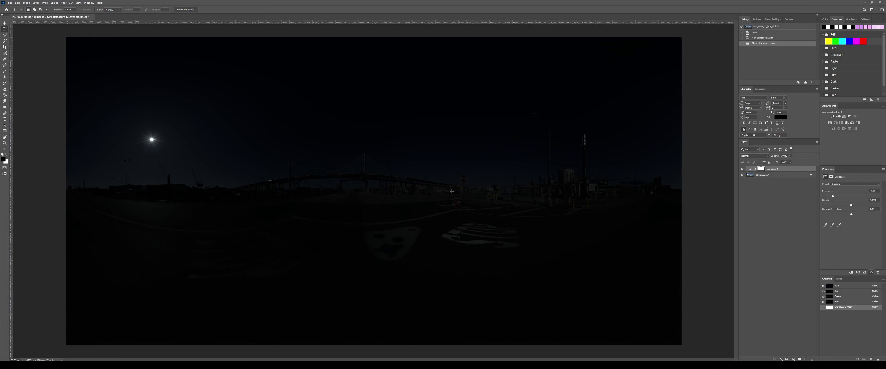
pyautogui.keyDown('alt'); pyautogui.scroll(8, 160, 181); pyautogui.keyUp('alt')
pyautogui.moveTo(159, 110); pyautogui.dragTo(297, 227)
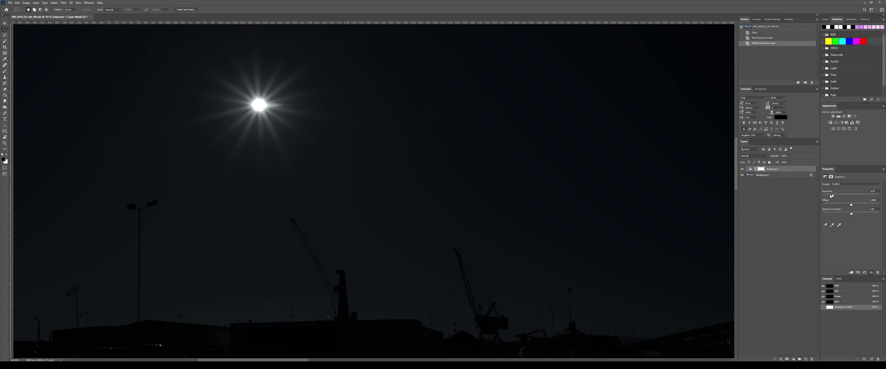
pyautogui.moveTo(831, 196); pyautogui.dragTo(827, 196)
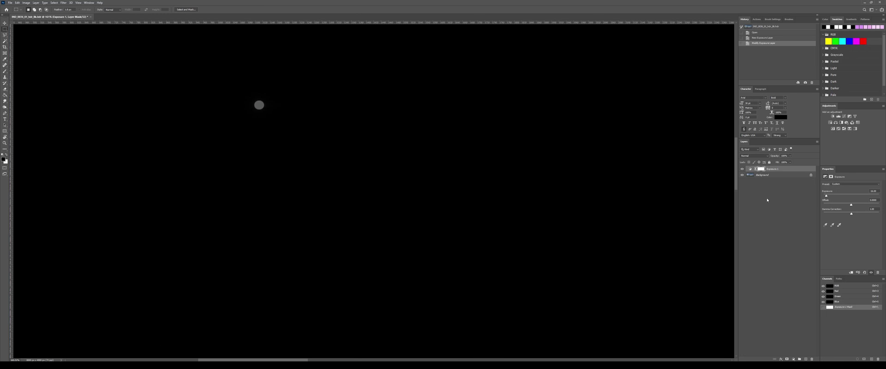
# Step: Raise the adjustment layer's exposure partway with the whole panorama in view, leaving the scene dimly lit
pyautogui.keyDown('alt'); pyautogui.scroll(-10, 389, 151); pyautogui.keyUp('alt')
pyautogui.keyDown('alt'); pyautogui.scroll(3, 385, 172); pyautogui.keyUp('alt')
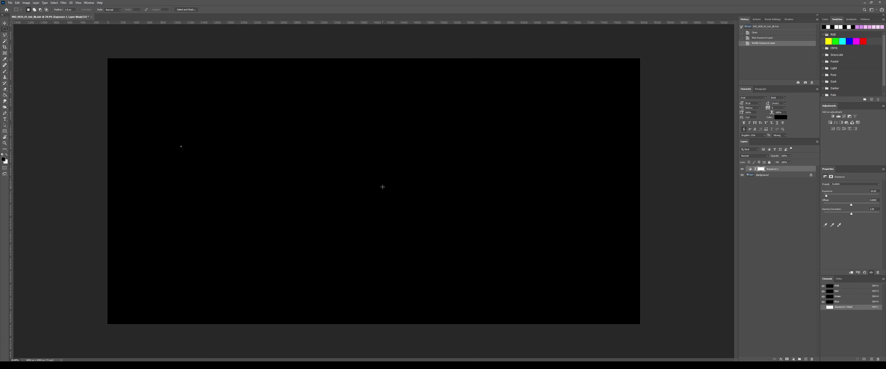
pyautogui.keyDown('alt'); pyautogui.scroll(1, 383, 186); pyautogui.keyUp('alt')
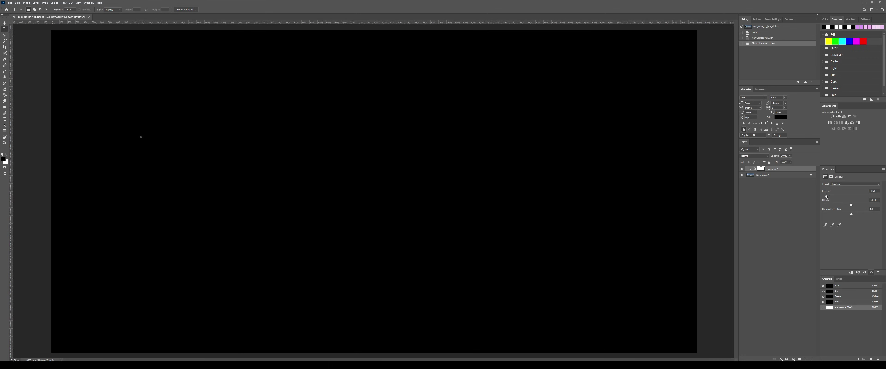
pyautogui.moveTo(829, 196)
pyautogui.mouseDown()
pyautogui.moveTo(876, 195)
pyautogui.moveTo(827, 195)
pyautogui.moveTo(838, 197)
pyautogui.mouseUp()
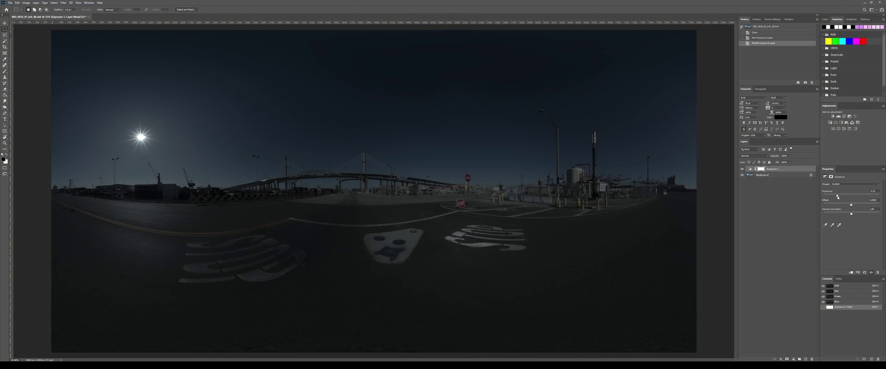
# Step: Switch to File Explorer, open the 01 subfolder of the assets folder and display its raw files as large thumbnails
pyautogui.hotkey('alt', 'Tab')
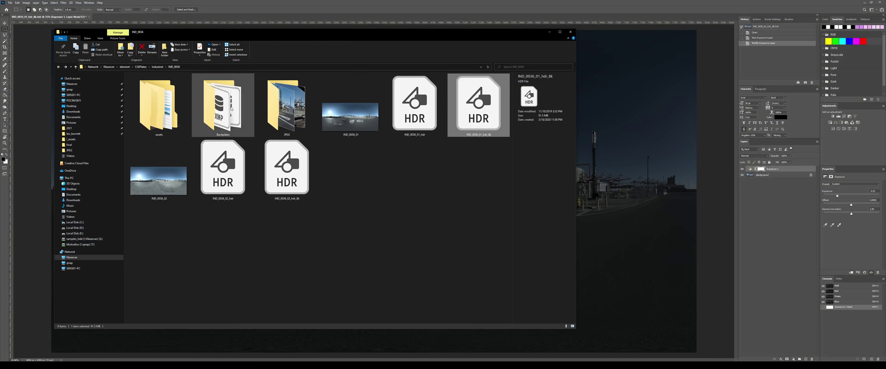
pyautogui.doubleClick(160, 107)
pyautogui.doubleClick(154, 81)
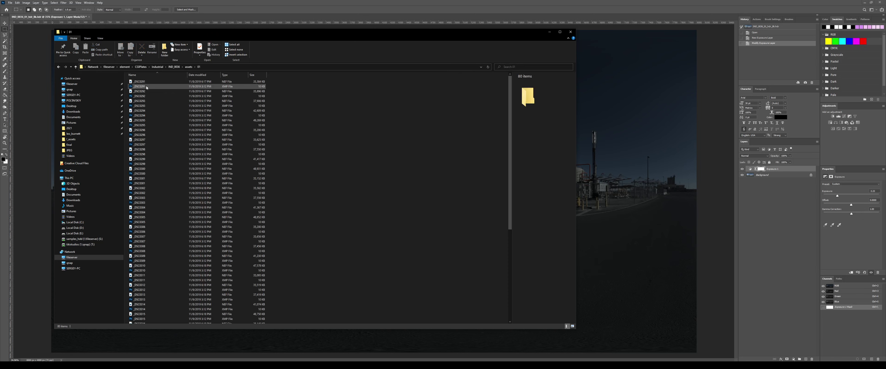
pyautogui.rightClick(370, 130)
pyautogui.moveTo(392, 136)
pyautogui.click(438, 133)
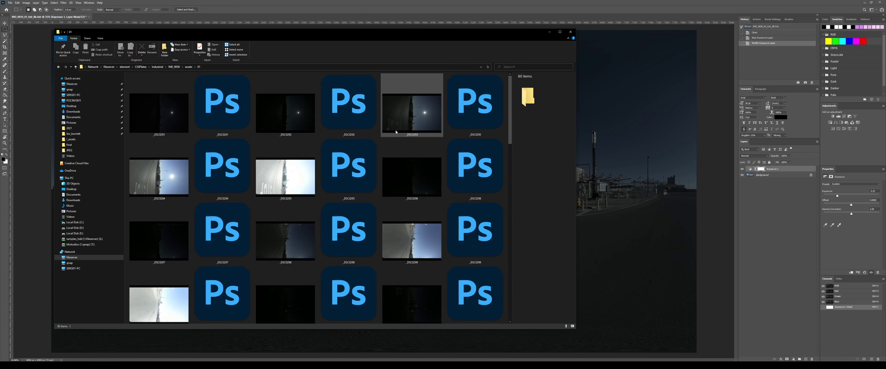
# Step: Open the first raw bracketed shot in the Photos viewer, browse through the following exposures and close the viewer
pyautogui.doubleClick(161, 114)
pyautogui.press('Right')
pyautogui.press('Right')
pyautogui.press('Right')
pyautogui.press('Right')
pyautogui.press('Right')
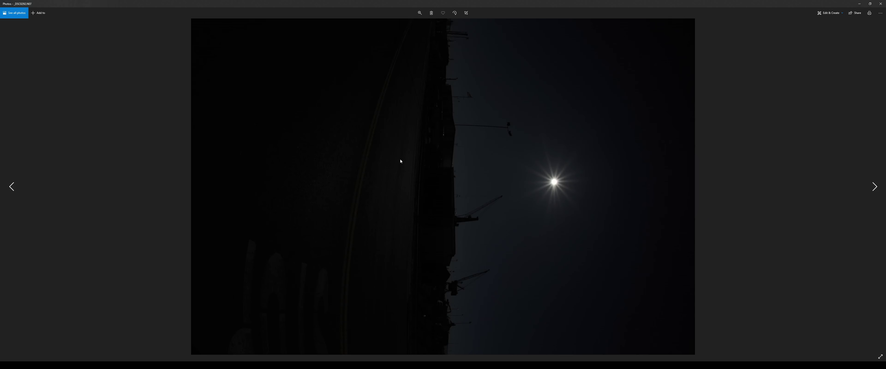
pyautogui.press('Right')
pyautogui.press('Right')
pyautogui.press('Right')
pyautogui.press('Right')
pyautogui.press('Right')
pyautogui.press('Right')
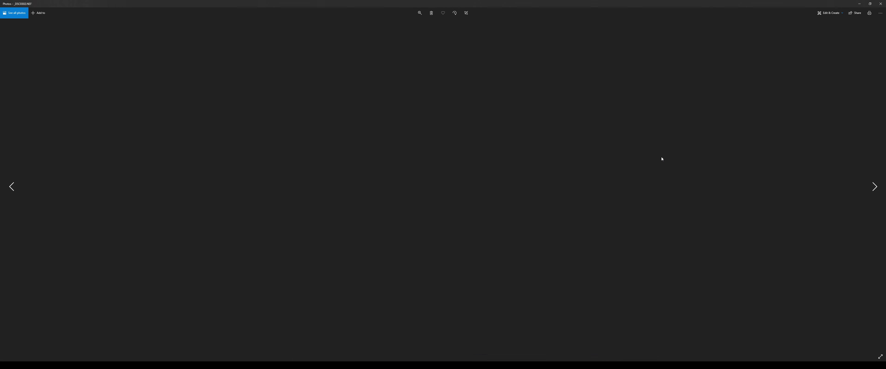
pyautogui.click(880, 4)
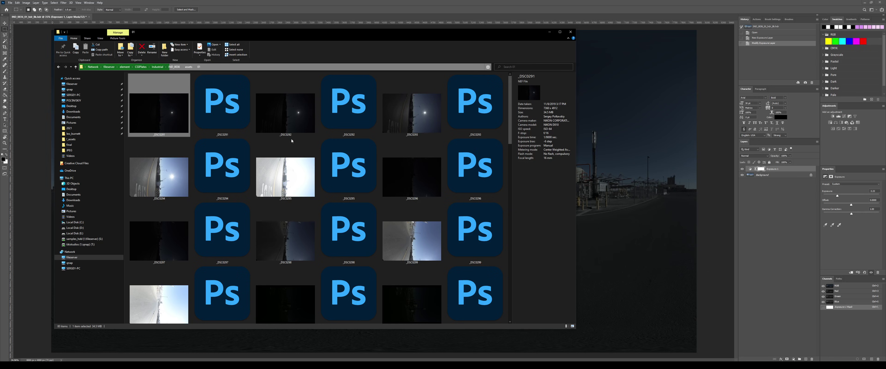
# Step: Close the File Explorer window and quit Photoshop without saving the changes to the HDR panorama
pyautogui.click(571, 32)
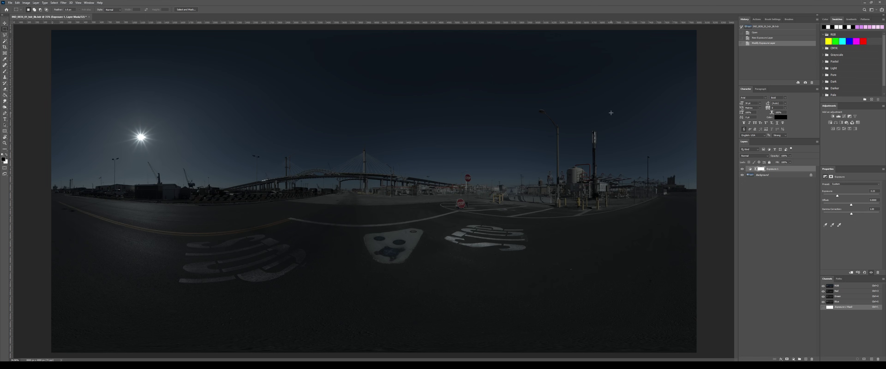
pyautogui.click(880, 3)
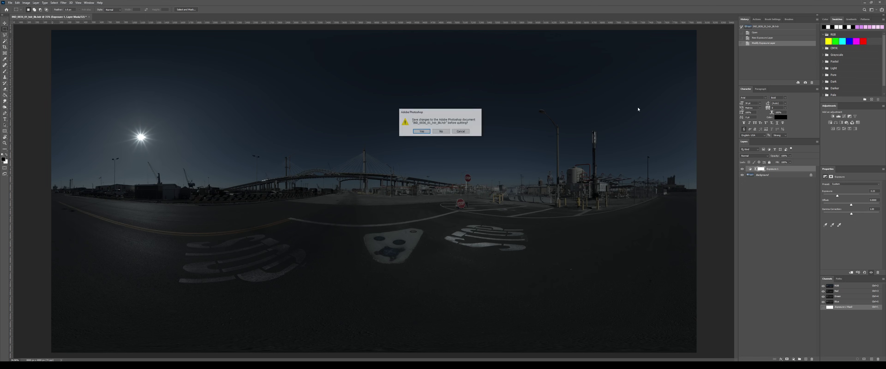
pyautogui.click(441, 131)
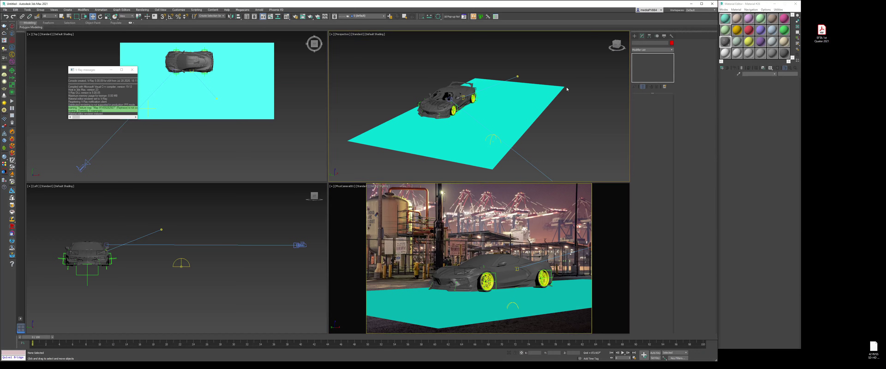
# Step: Close the Material Editor in 3ds Max and frame the car up close in the Perspective viewport
pyautogui.click(571, 101)
pyautogui.scroll(7, 438, 97)
pyautogui.keyDown('alt'); pyautogui.moveTo(439, 95); pyautogui.dragTo(481, 109, button='middle'); pyautogui.keyUp('alt')
pyautogui.press('m')
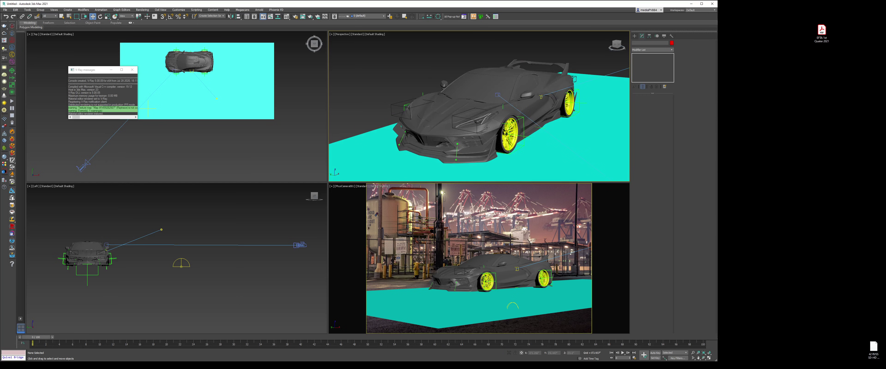
pyautogui.moveTo(488, 141)
pyautogui.keyDown('alt'); pyautogui.mouseDown(button='middle')
pyautogui.moveTo(480, 117)
pyautogui.moveTo(464, 112)
pyautogui.moveTo(522, 113)
pyautogui.moveTo(515, 122)
pyautogui.moveTo(523, 115)
pyautogui.mouseUp(button='middle'); pyautogui.keyUp('alt')
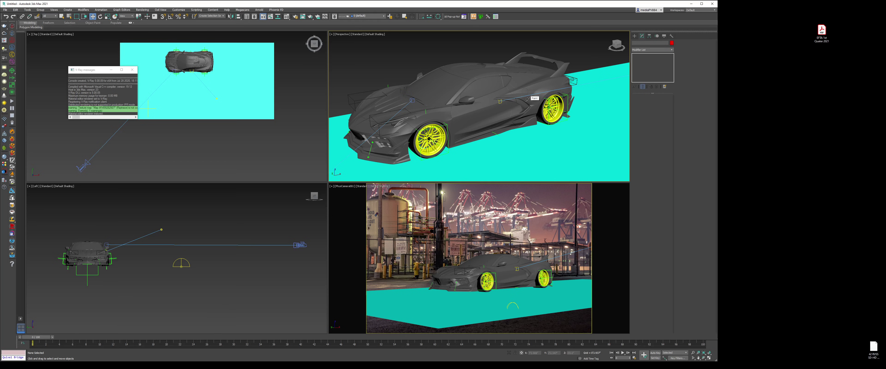
# Step: Inspect the car model in the Perspective viewport from the front, side and rear, including a close look at the rear wheel
pyautogui.keyDown('alt'); pyautogui.moveTo(468, 100); pyautogui.dragTo(499, 111, button='middle'); pyautogui.keyUp('alt')
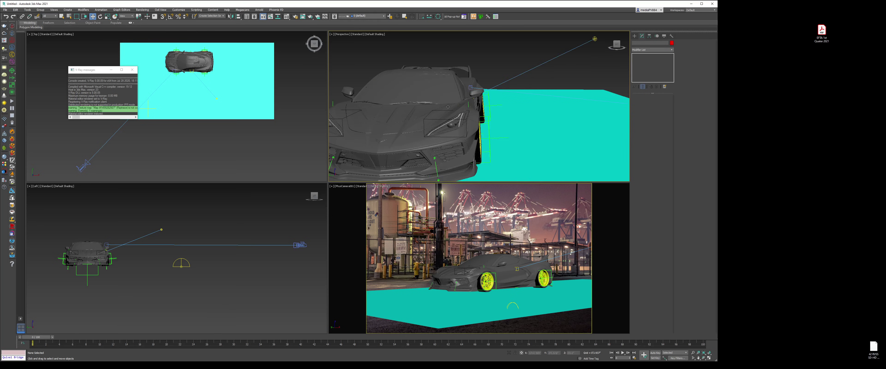
pyautogui.moveTo(464, 141); pyautogui.dragTo(513, 83, button='middle')
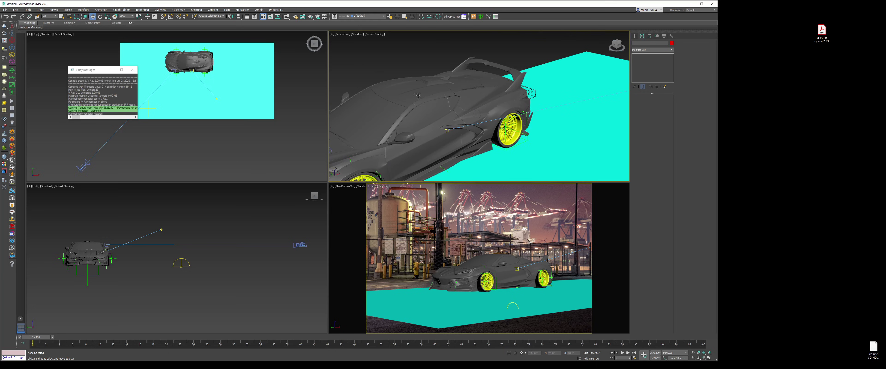
pyautogui.scroll(-4, 487, 110)
pyautogui.scroll(10, 496, 117)
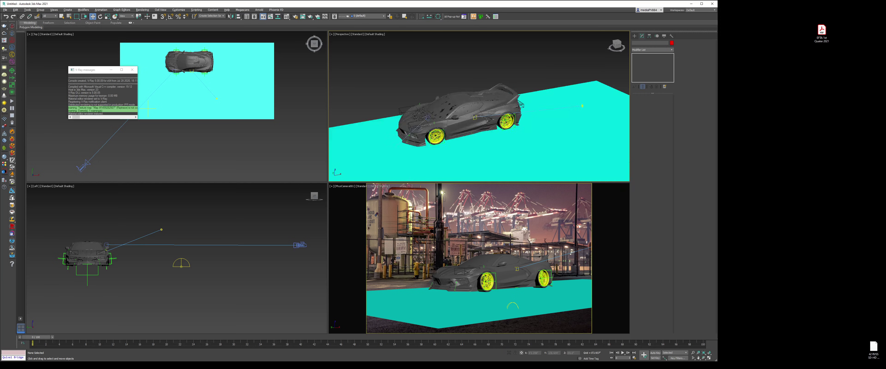
pyautogui.scroll(-9, 438, 127)
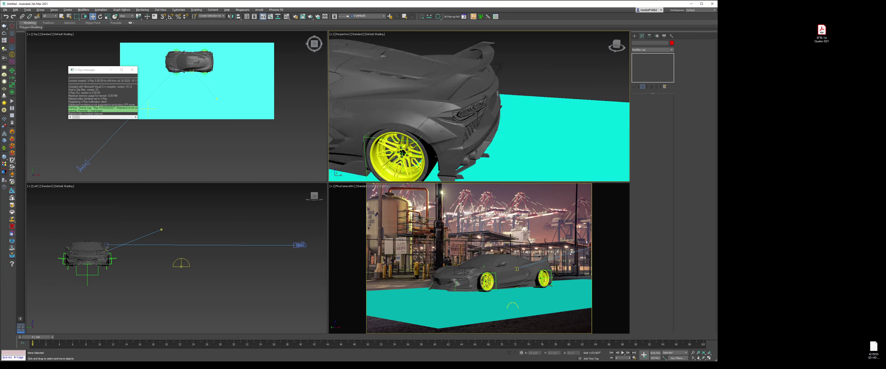
pyautogui.moveTo(439, 127); pyautogui.dragTo(441, 111, button='middle')
pyautogui.rightClick(441, 111)
pyautogui.click(446, 115)
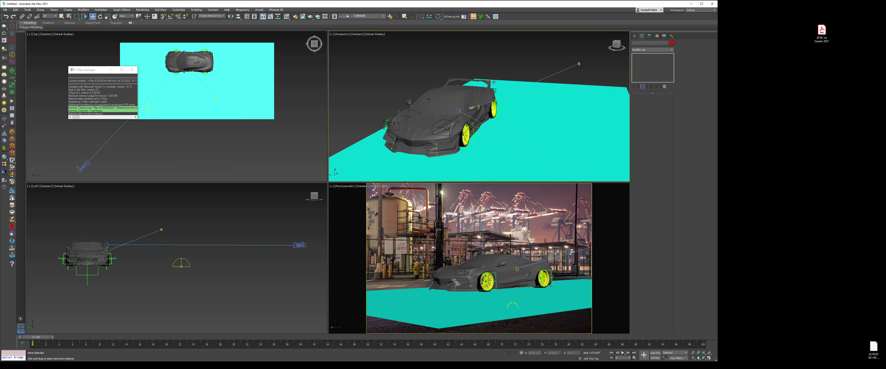
# Step: Bring up the Material Editor, view an enlarged preview of the HDRI map and close the preview
pyautogui.click(551, 212)
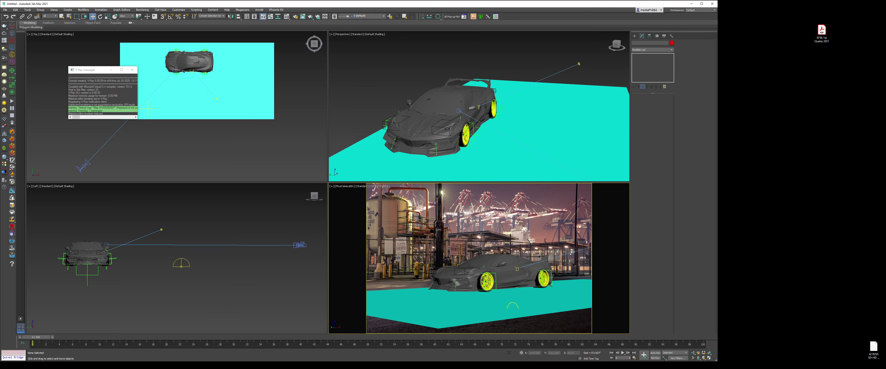
pyautogui.press('m')
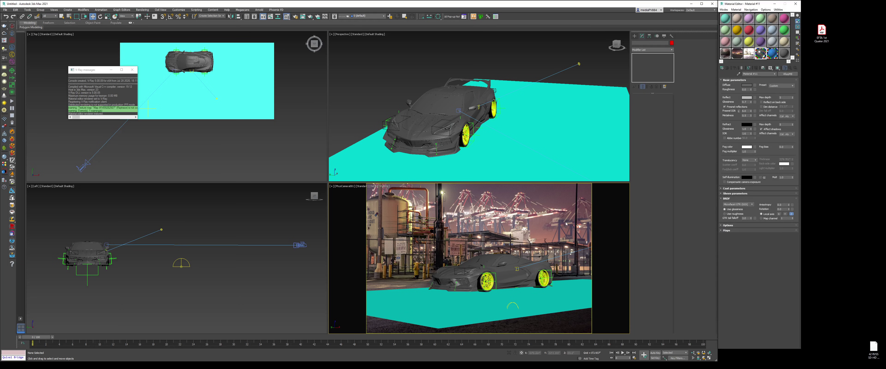
pyautogui.doubleClick(735, 52)
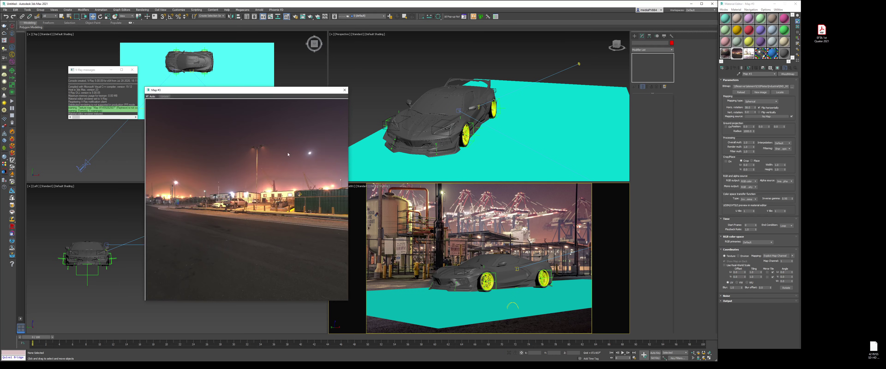
pyautogui.click(345, 90)
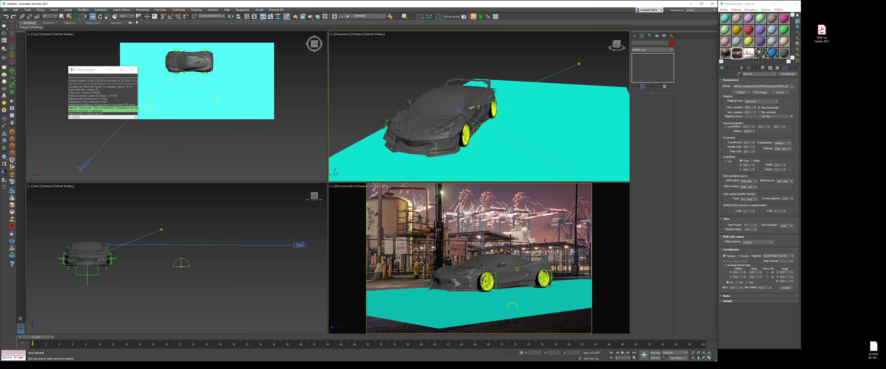
# Step: Turn off the disc light in the V-Ray Light Lister and move the lister over the Left viewport
pyautogui.click(22, 10)
pyautogui.click(38, 91)
pyautogui.click(635, 254)
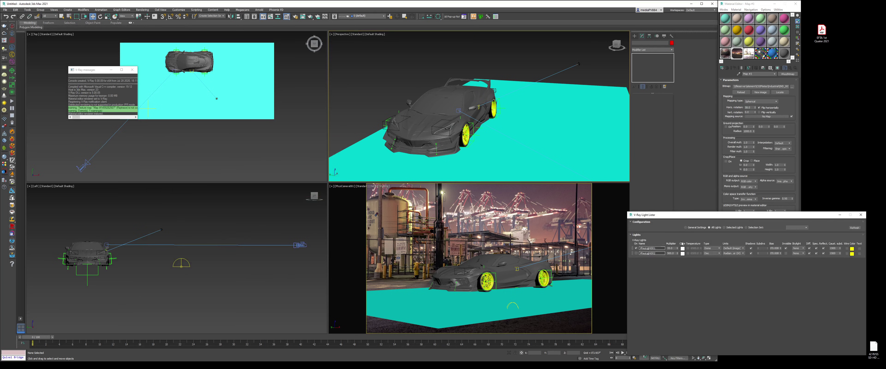
pyautogui.moveTo(755, 221); pyautogui.dragTo(207, 195)
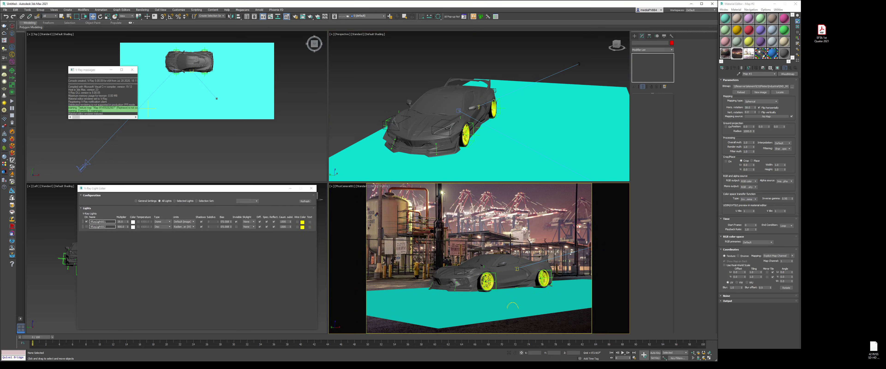
# Step: Make the dome light visible to the camera and start an interactive render of the camera view in the V-Ray Frame Buffer
pyautogui.rightClick(472, 223)
pyautogui.click(502, 285)
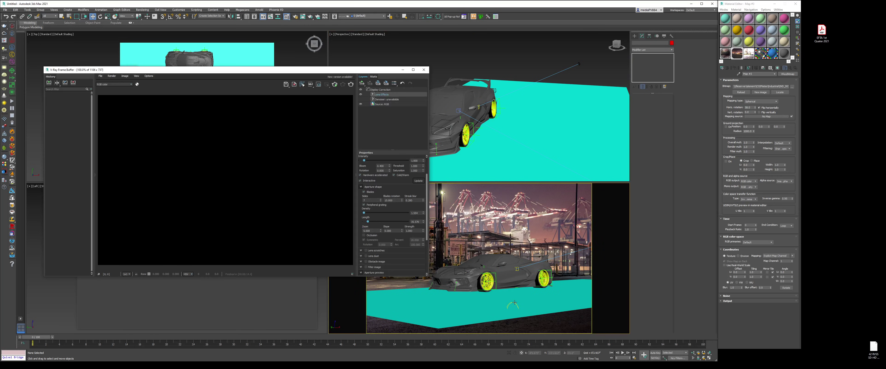
pyautogui.click(514, 302)
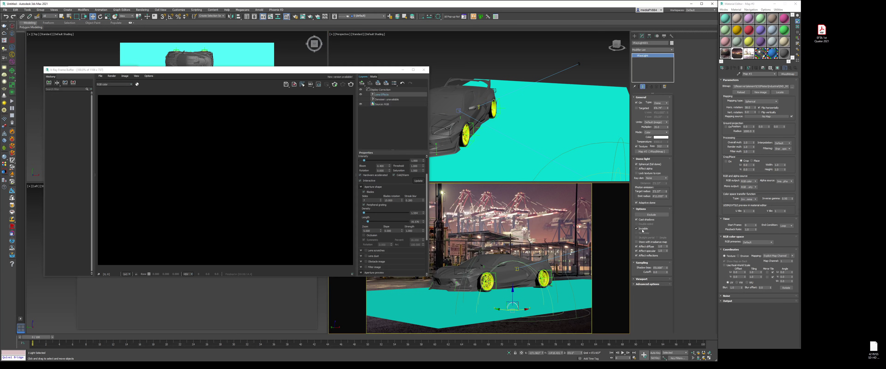
pyautogui.click(334, 85)
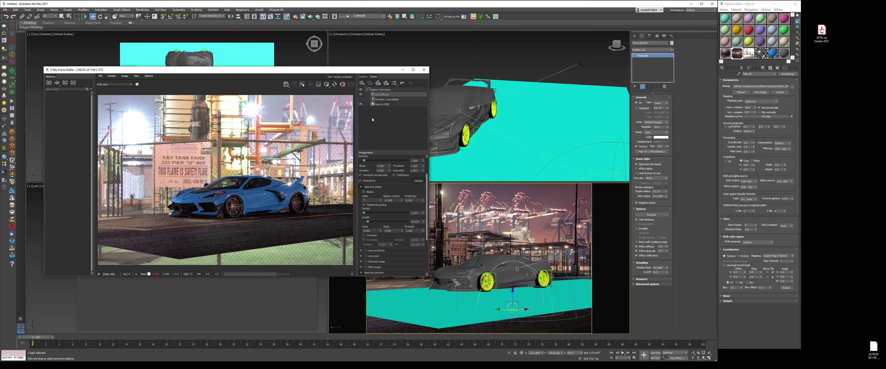
# Step: Try several horizontal rotations for the HDRI map, including 100, 800, 80 and 120, and restore it to 58
pyautogui.doubleClick(747, 107)
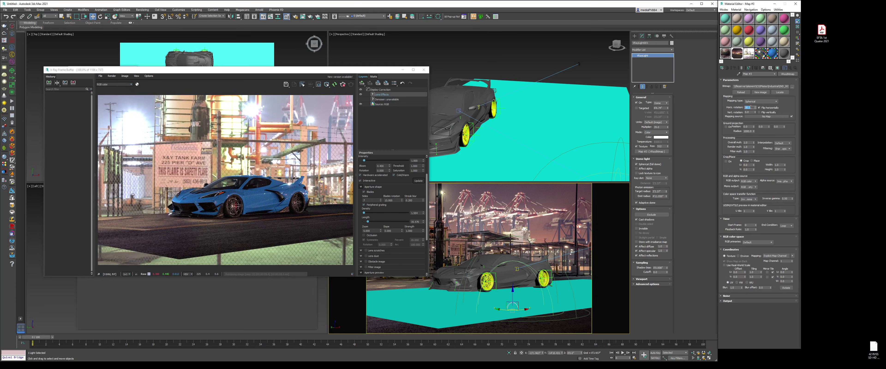
pyautogui.write('2')
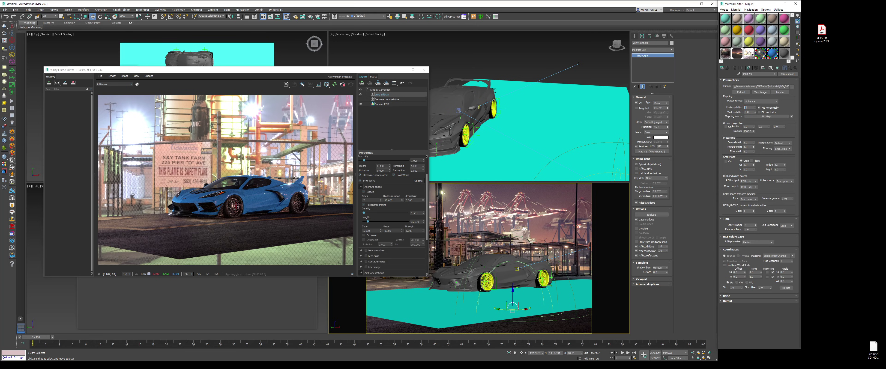
pyautogui.press('Return')
pyautogui.write('1')
pyautogui.press('Return')
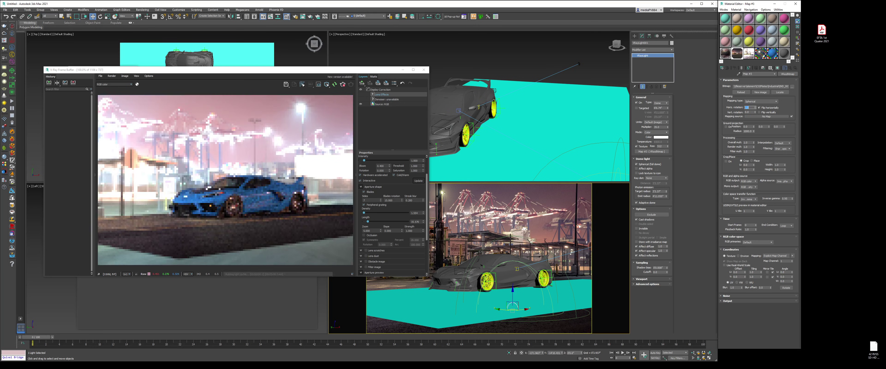
pyautogui.write('100')
pyautogui.press('Return')
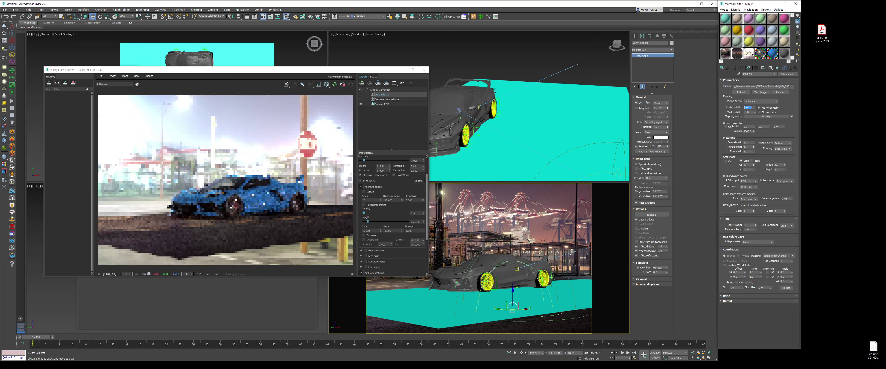
pyautogui.write('800')
pyautogui.press('Return')
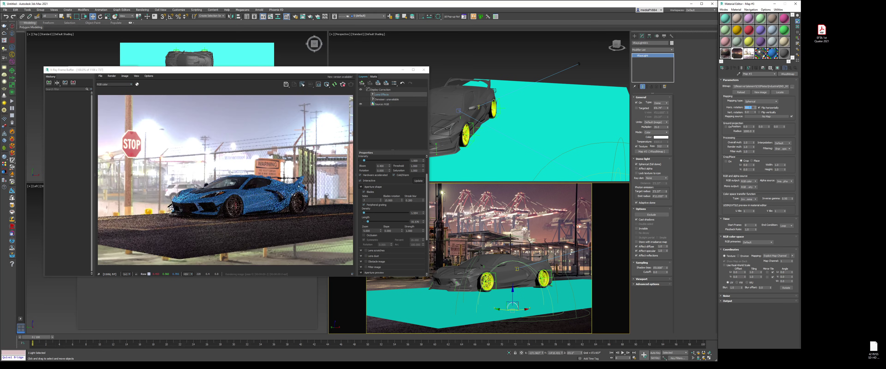
pyautogui.write('80')
pyautogui.press('Return')
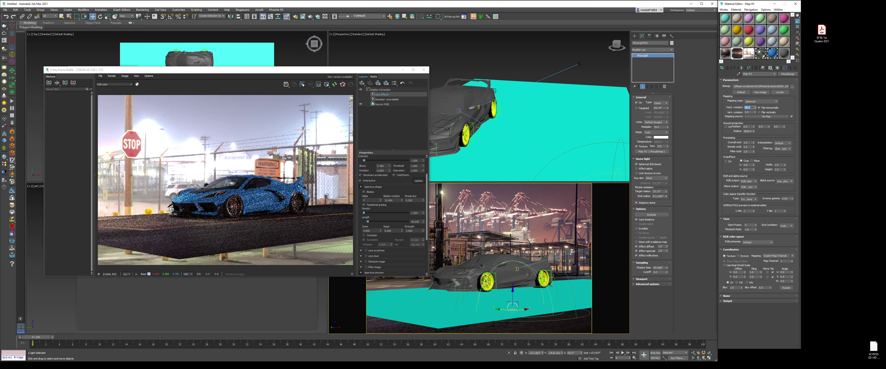
pyautogui.write('120')
pyautogui.press('Return')
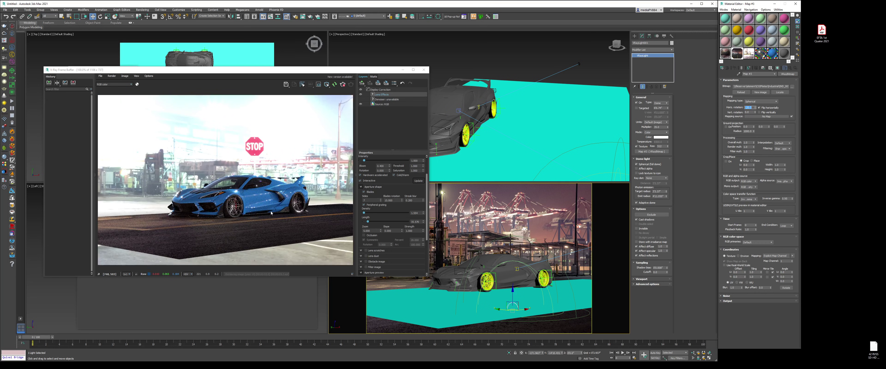
pyautogui.write('58')
pyautogui.press('Return')
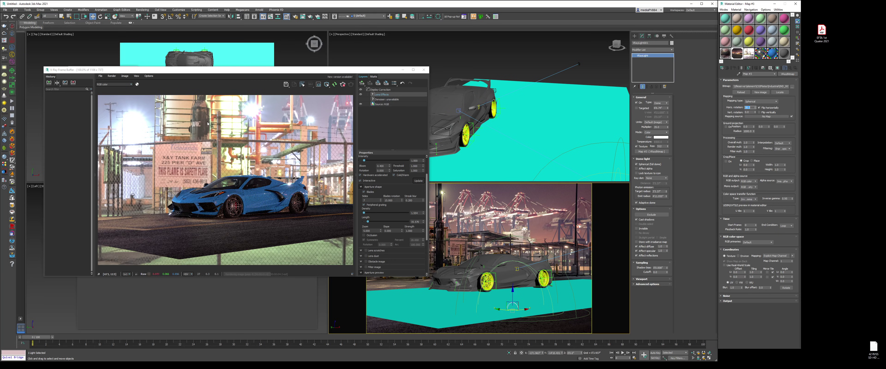
# Step: Make the dome light invisible so the backplate shows behind the car in the render, and deselect the light
pyautogui.moveTo(266, 71); pyautogui.dragTo(233, 67)
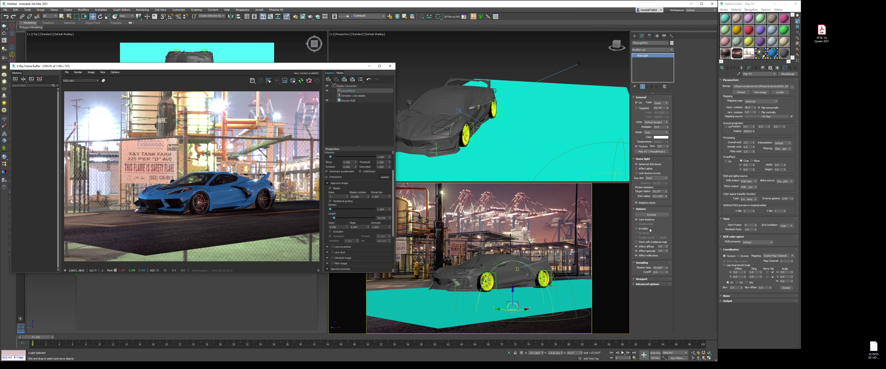
pyautogui.click(643, 229)
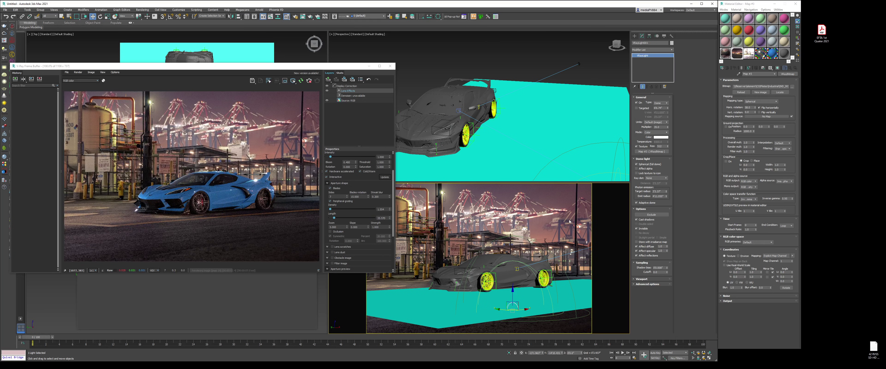
pyautogui.click(605, 227)
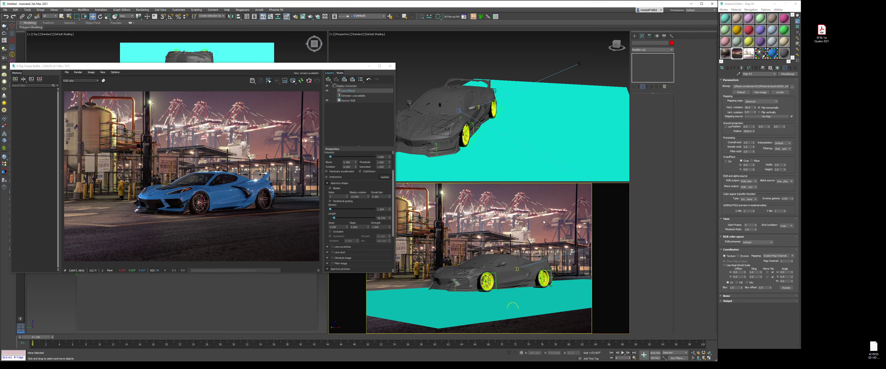
# Step: Select the physical camera from its viewport to view its lens settings, deselect it and reposition the frame buffer window
pyautogui.moveTo(284, 68); pyautogui.dragTo(230, 69)
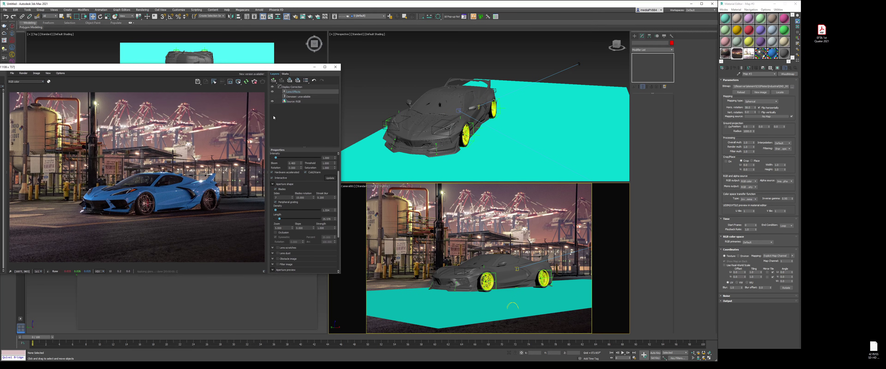
pyautogui.click(349, 187)
pyautogui.click(391, 265)
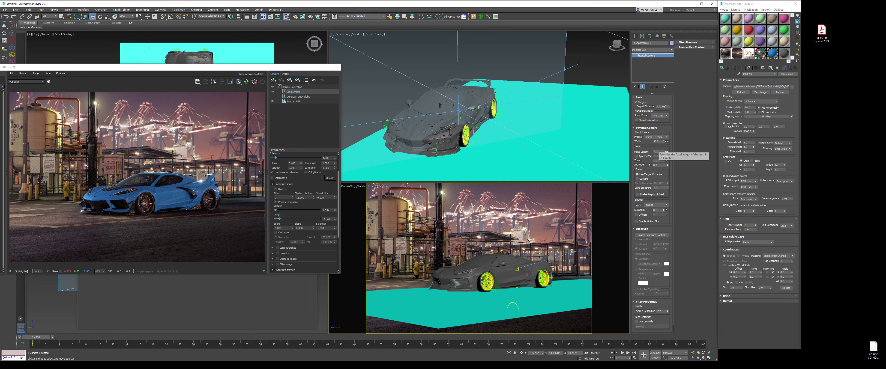
pyautogui.click(608, 220)
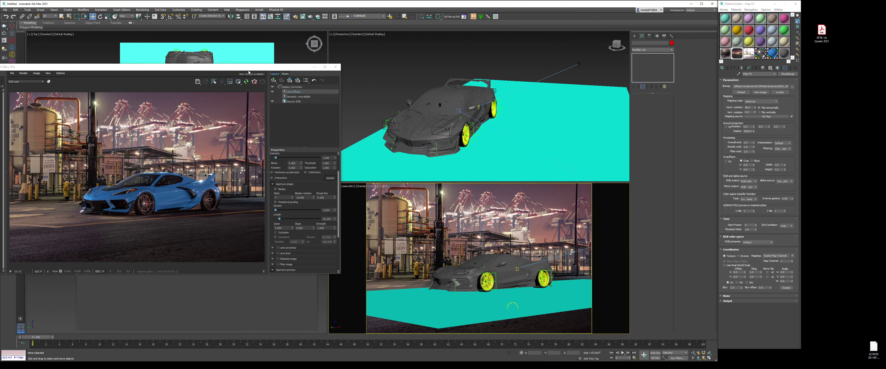
pyautogui.moveTo(249, 73); pyautogui.dragTo(337, 89)
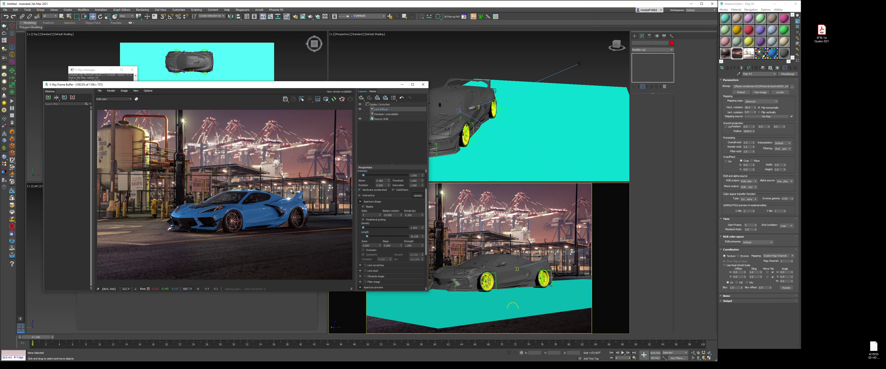
# Step: Turn the disc light beside the car back on and examine its effect on the car body in the render
pyautogui.click(581, 64)
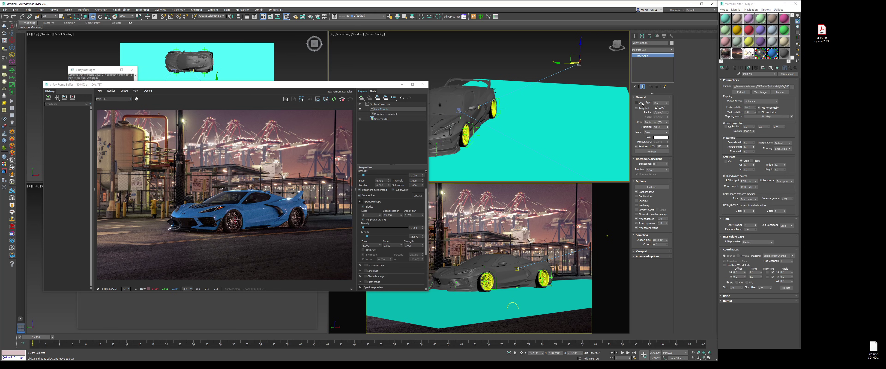
pyautogui.click(640, 103)
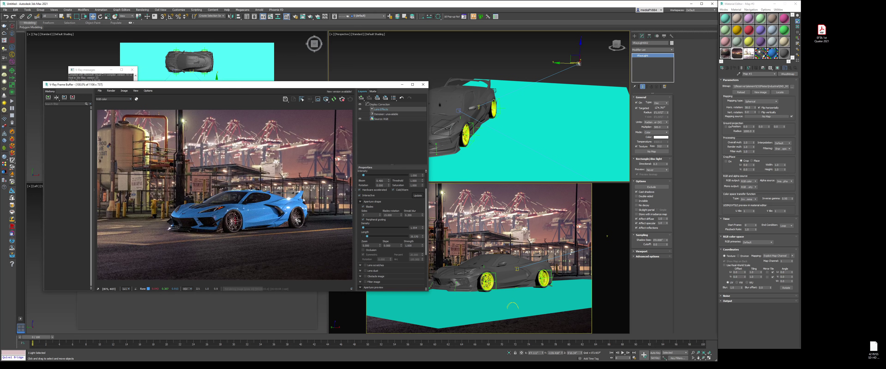
pyautogui.scroll(1, 288, 199)
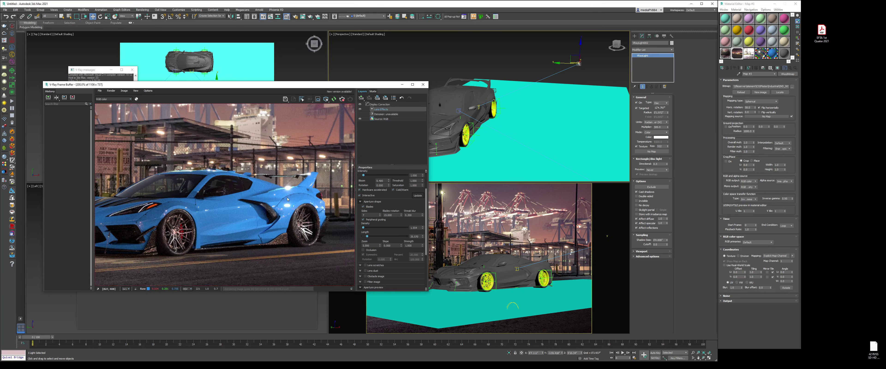
pyautogui.scroll(-1, 286, 208)
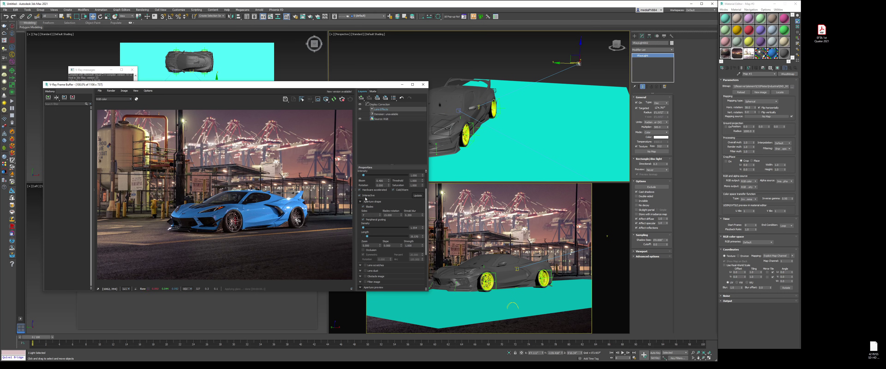
# Step: Clone the disc light as a separate copy, placing it near the car's front corner on the opposite side and raising it slightly
pyautogui.click(648, 229)
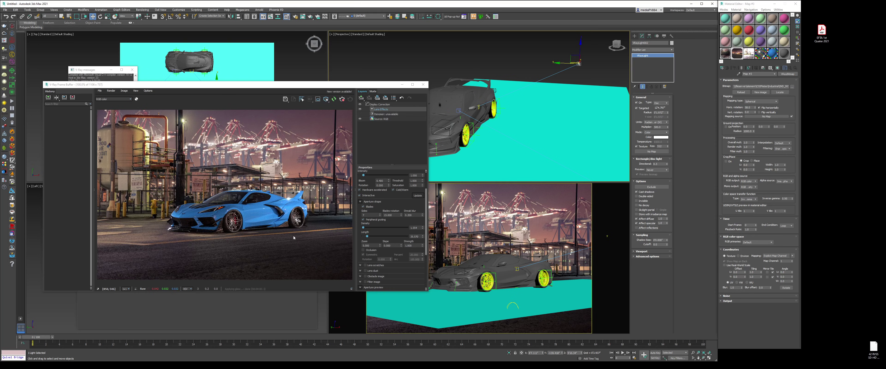
pyautogui.press('t')
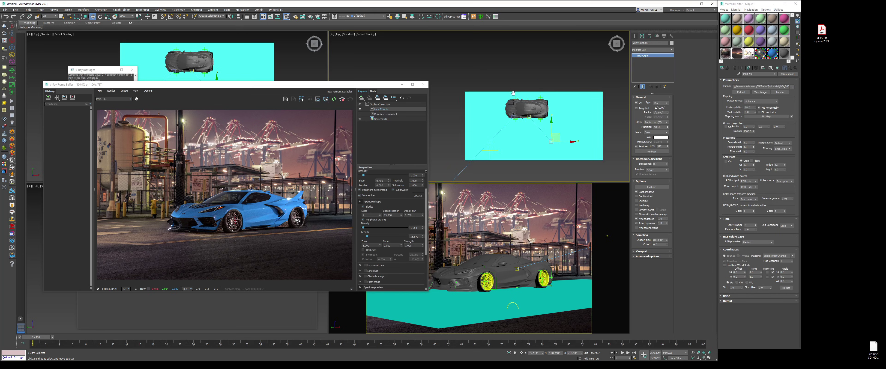
pyautogui.hotkey('ctrl', 'v')
pyautogui.click(342, 172)
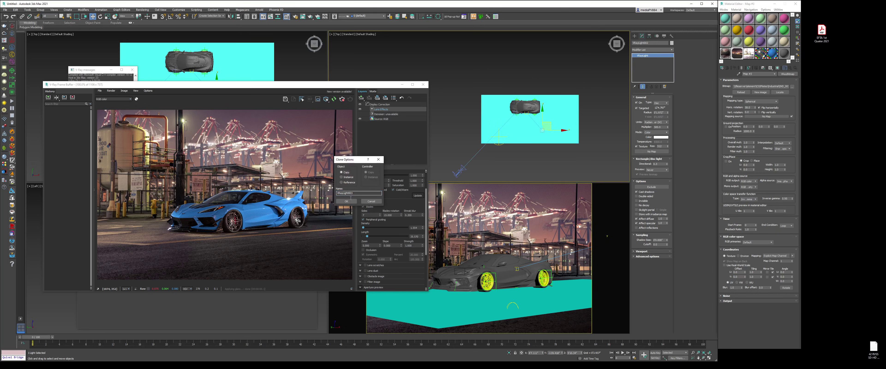
pyautogui.click(346, 201)
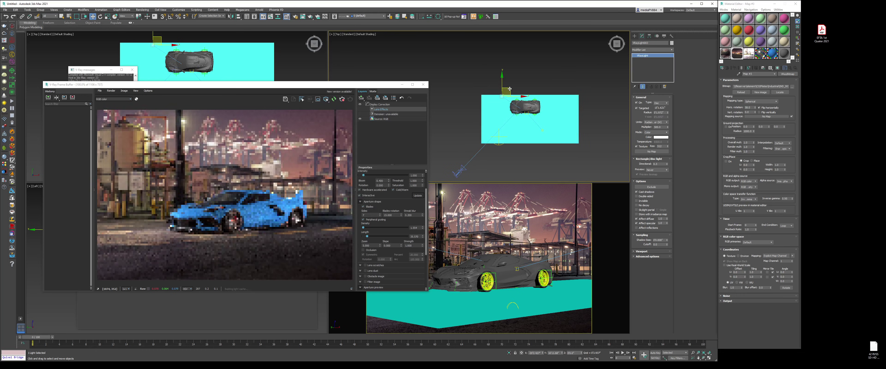
pyautogui.press('f')
pyautogui.moveTo(541, 109); pyautogui.dragTo(531, 109, button='middle')
pyautogui.scroll(-2, 531, 109)
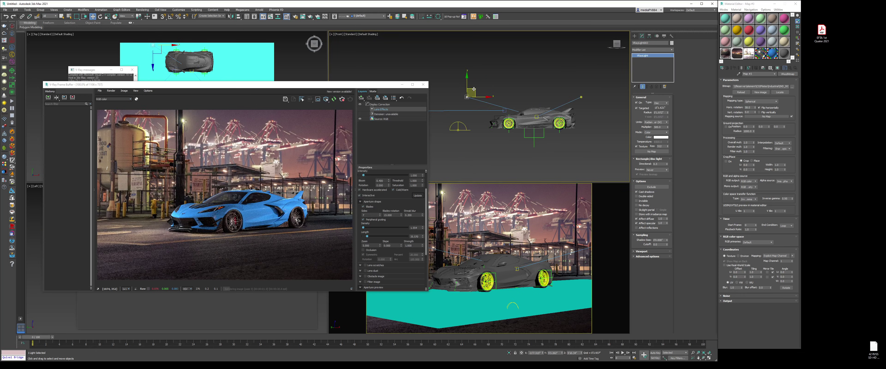
pyautogui.moveTo(470, 93); pyautogui.dragTo(471, 85)
# Step: Move the copied disc light's target to the front end of the car
pyautogui.rightClick(549, 122)
pyautogui.click(534, 117)
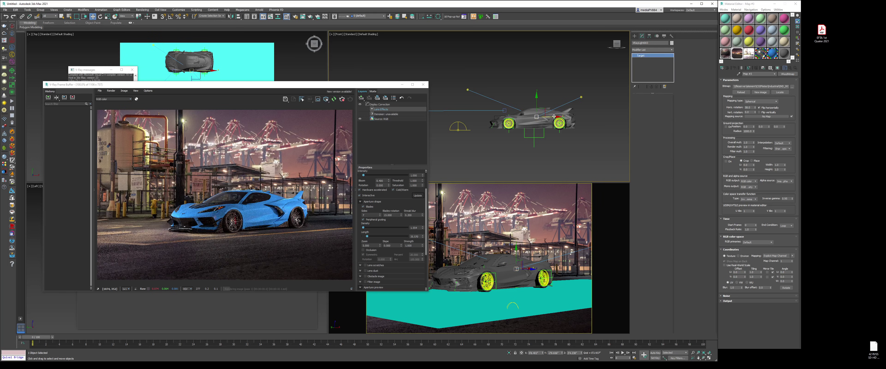
pyautogui.moveTo(542, 111); pyautogui.dragTo(502, 112)
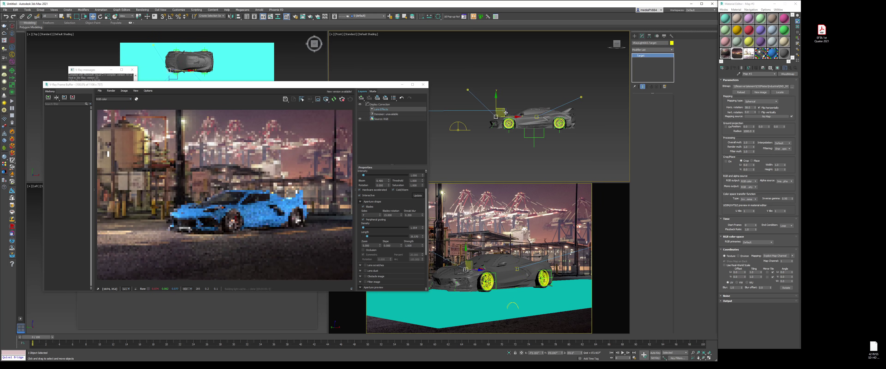
pyautogui.rightClick(504, 108)
pyautogui.click(504, 109)
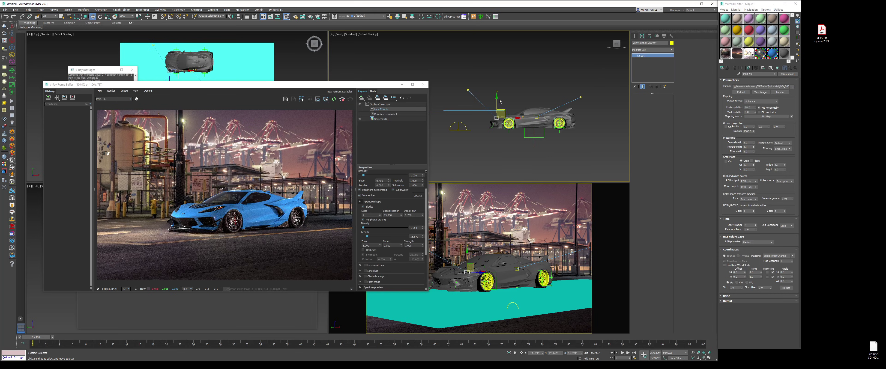
# Step: Make the copied disc light invisible, reposition it farther ahead of the car's front, and deselect it
pyautogui.click(467, 90)
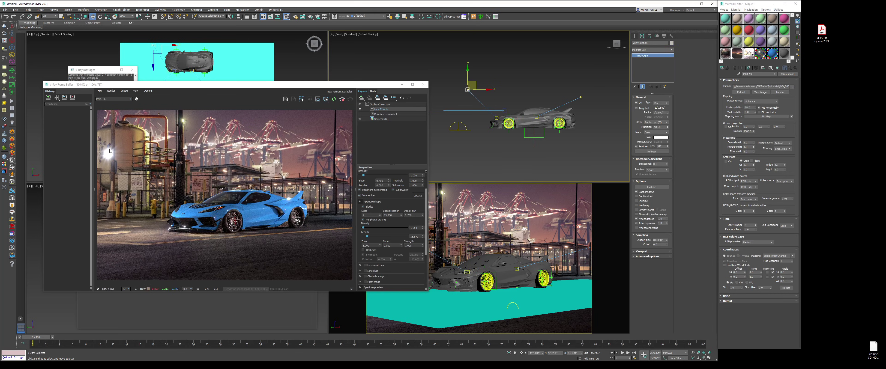
pyautogui.click(643, 202)
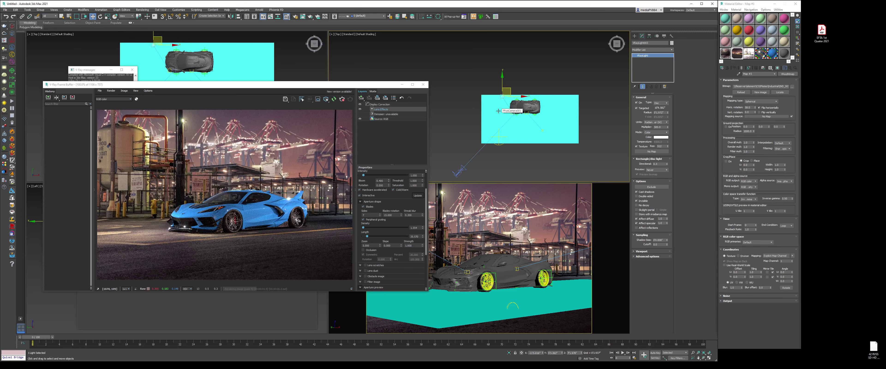
pyautogui.press('t')
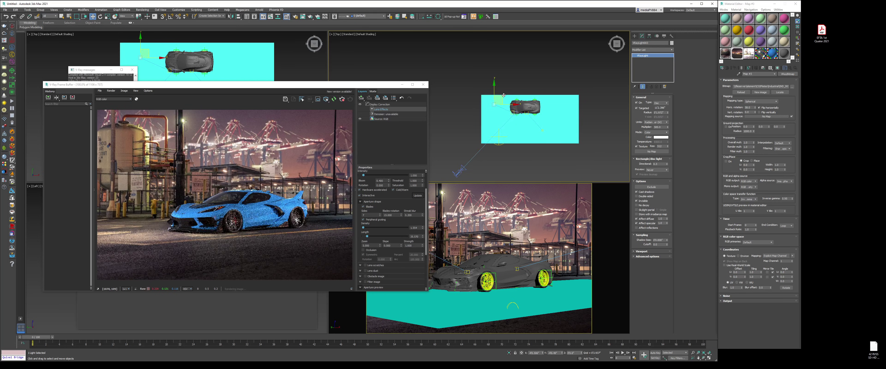
pyautogui.click(520, 75)
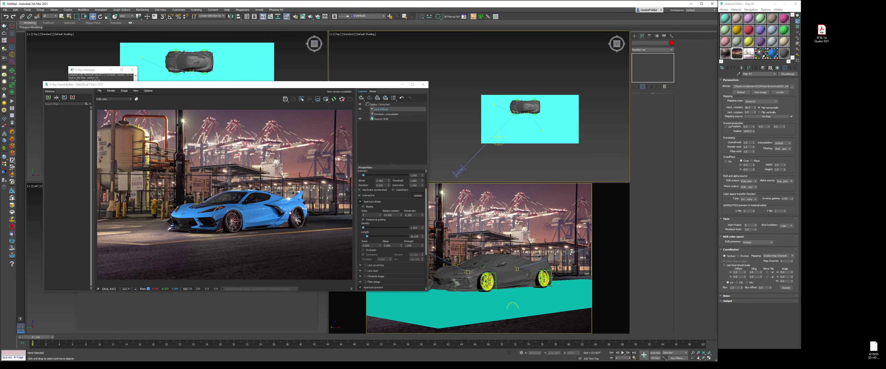
# Step: Create a small V-Ray plane light at taillight height and move it just behind the car's rear
pyautogui.click(635, 35)
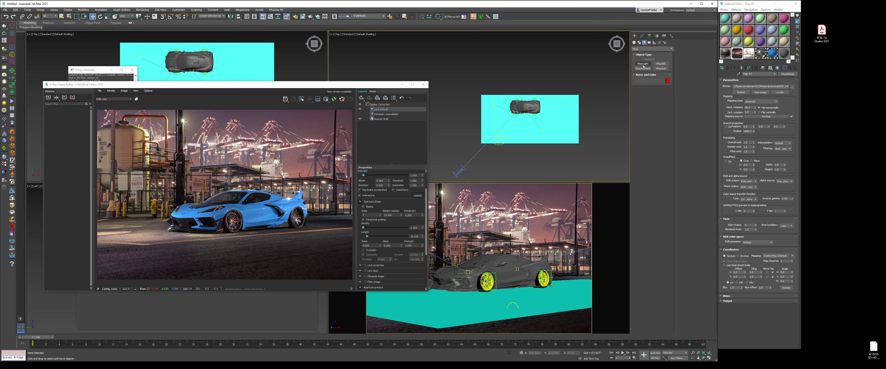
pyautogui.click(642, 64)
pyautogui.press('l')
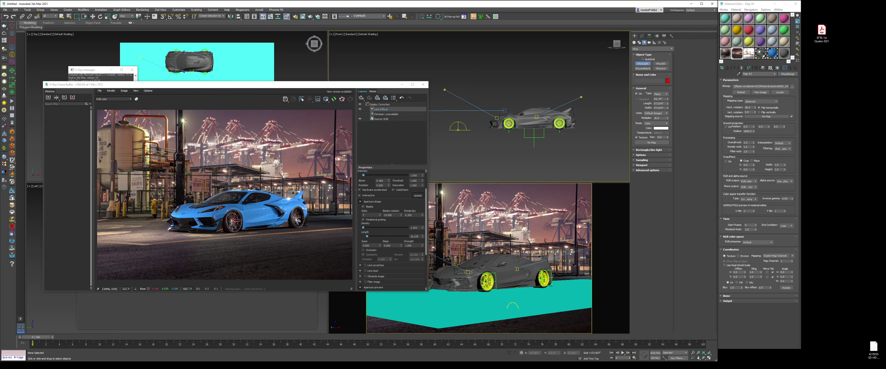
pyautogui.scroll(10, 514, 104)
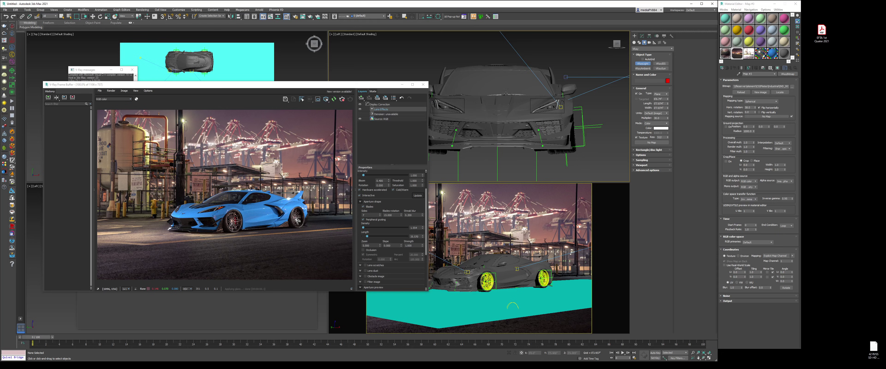
pyautogui.moveTo(550, 85); pyautogui.dragTo(559, 92)
pyautogui.press('w')
pyautogui.press('t')
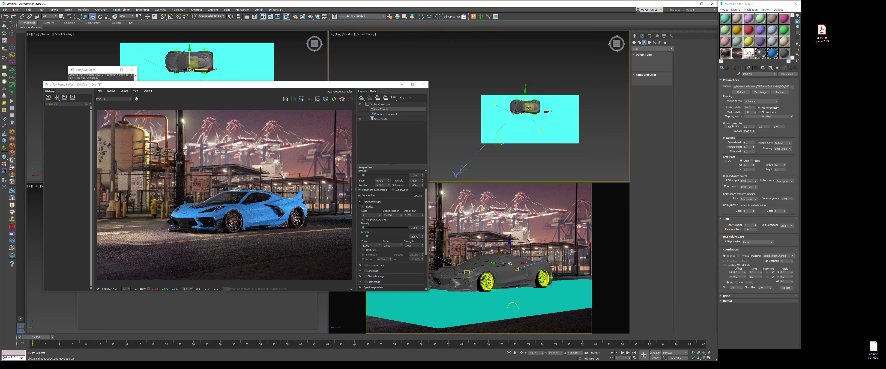
pyautogui.scroll(8, 534, 110)
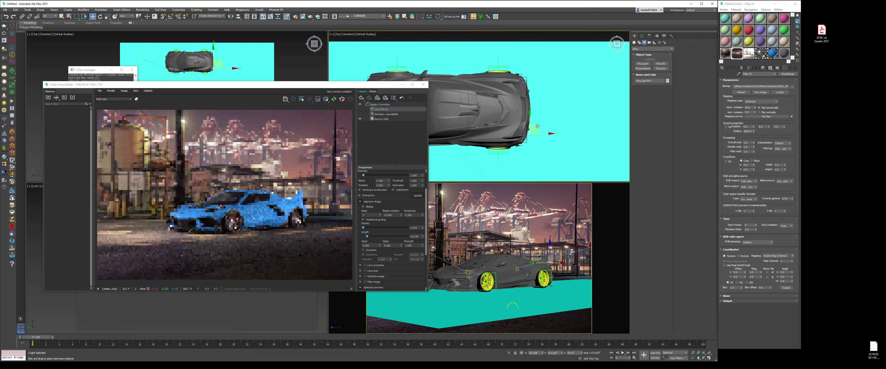
pyautogui.moveTo(452, 131); pyautogui.dragTo(539, 128)
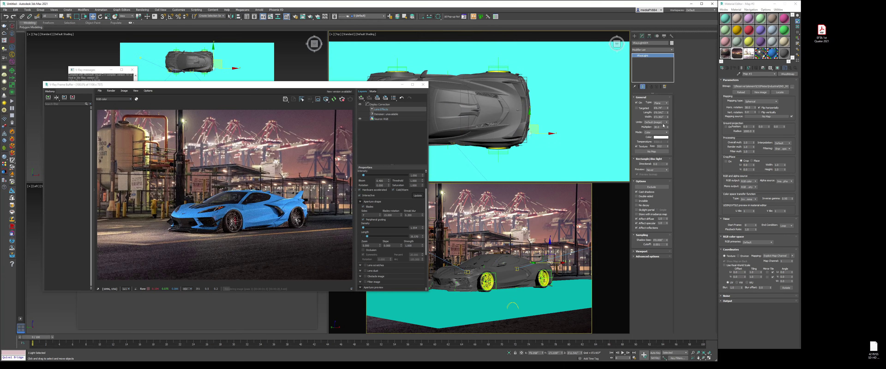
# Step: Set the rear plane light's units to radiant power (W) and its multiplier to 35
pyautogui.click(664, 127)
pyautogui.click(663, 123)
pyautogui.click(660, 136)
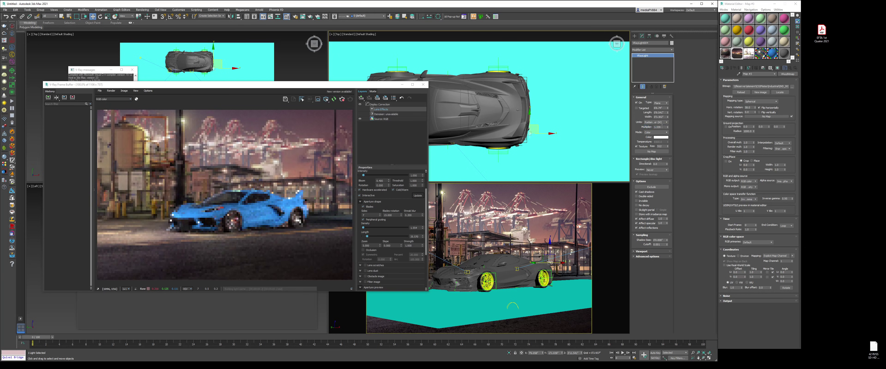
pyautogui.doubleClick(660, 127)
pyautogui.write('35')
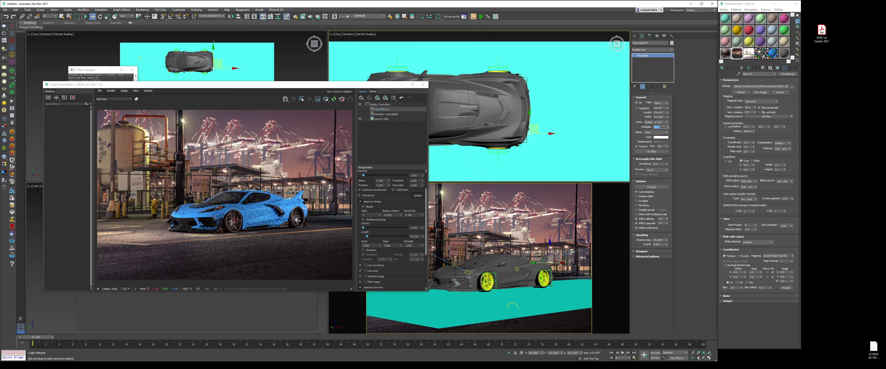
# Step: Change the rear plane light's color to red and set its multiplier to 500
pyautogui.click(661, 137)
pyautogui.click(525, 106)
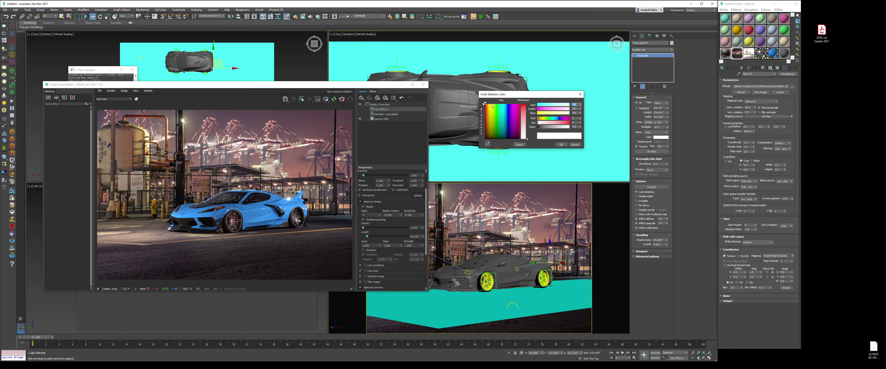
pyautogui.click(561, 144)
pyautogui.click(661, 127)
pyautogui.write('5')
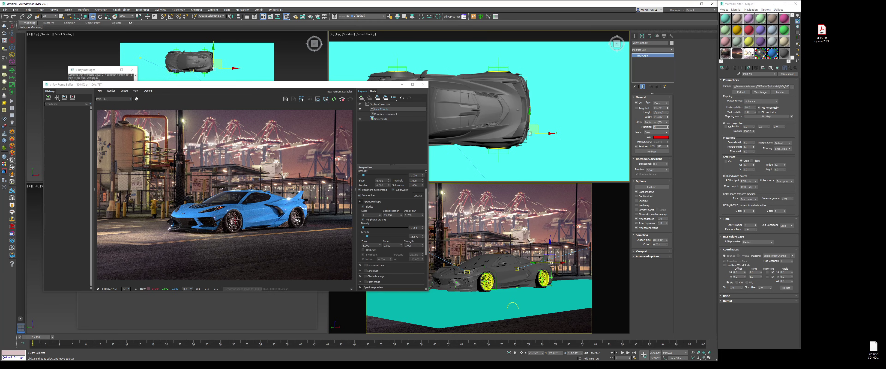
pyautogui.write('00')
pyautogui.press('Return')
# Step: Adjust the red light's position behind the car's tail and set its multiplier to 300
pyautogui.moveTo(546, 134); pyautogui.dragTo(534, 136, button='middle')
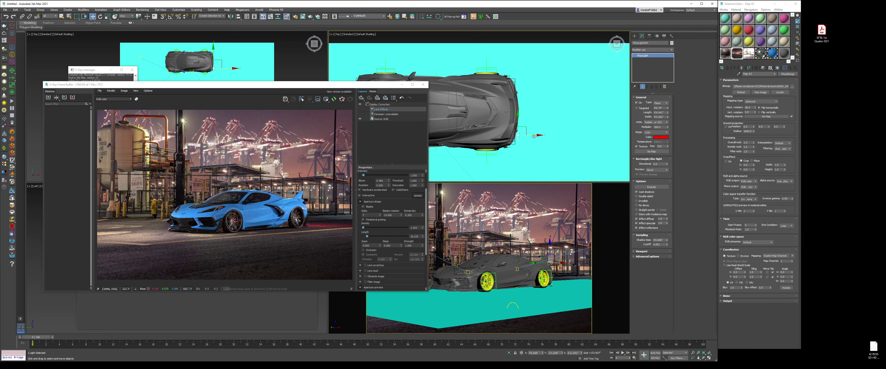
pyautogui.moveTo(534, 136); pyautogui.dragTo(539, 137)
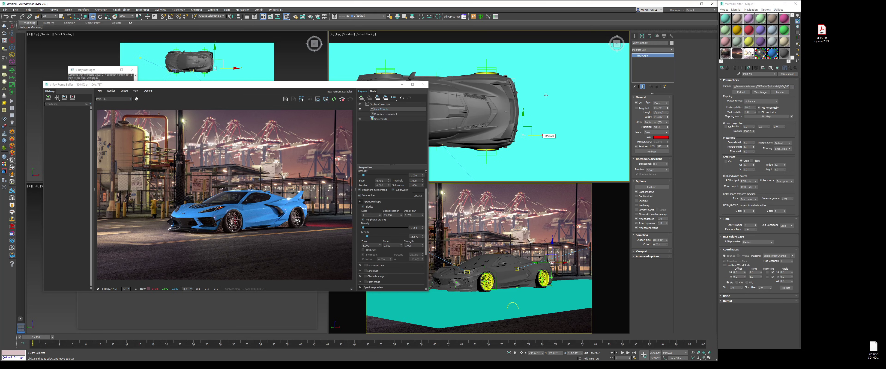
pyautogui.doubleClick(662, 127)
pyautogui.write('300')
pyautogui.press('Return')
pyautogui.press('f')
pyautogui.scroll(5, 578, 114)
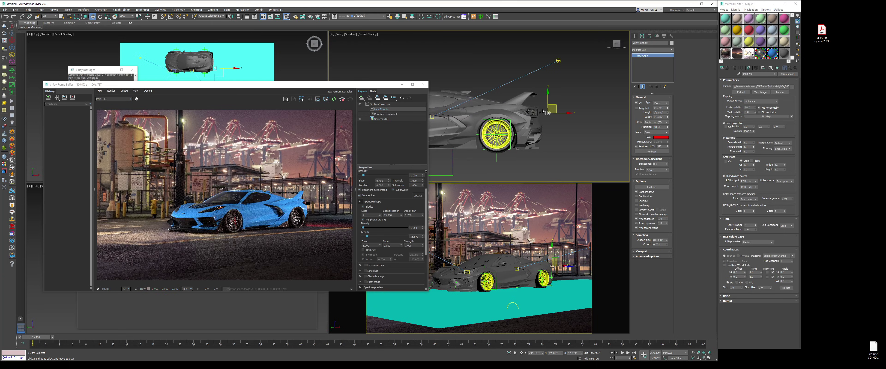
# Step: Set the red plane light's directional value to 0.7
pyautogui.press('t')
pyautogui.click(657, 164)
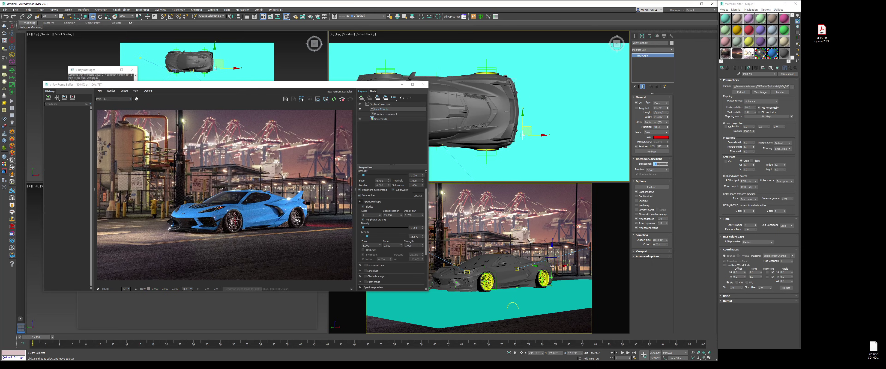
pyautogui.write('.7')
pyautogui.press('Return')
pyautogui.press('Return')
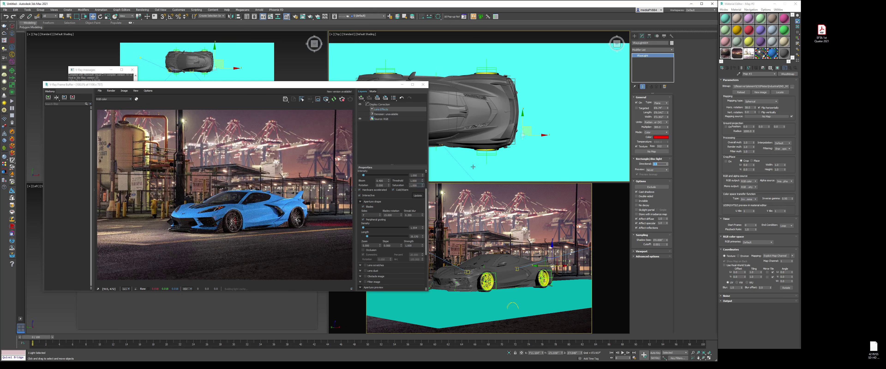
# Step: Clone the red light as an instance and move it to the opposite side of the car's rear
pyautogui.moveTo(528, 131); pyautogui.dragTo(527, 136, button='middle')
pyautogui.hotkey('ctrl', 'v')
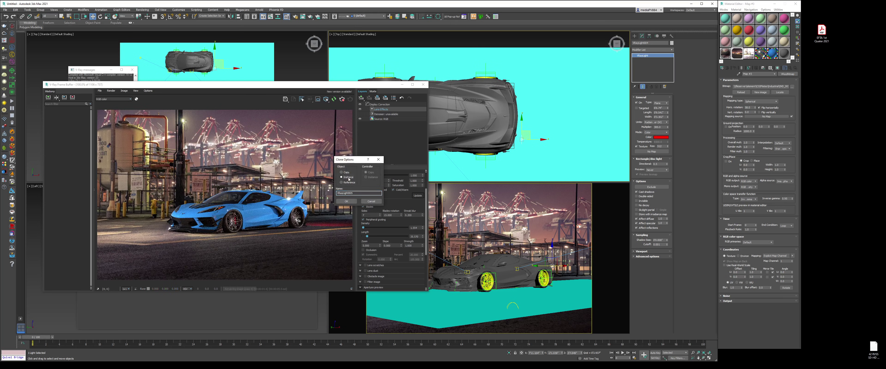
pyautogui.press('Return')
pyautogui.moveTo(521, 125); pyautogui.dragTo(518, 80)
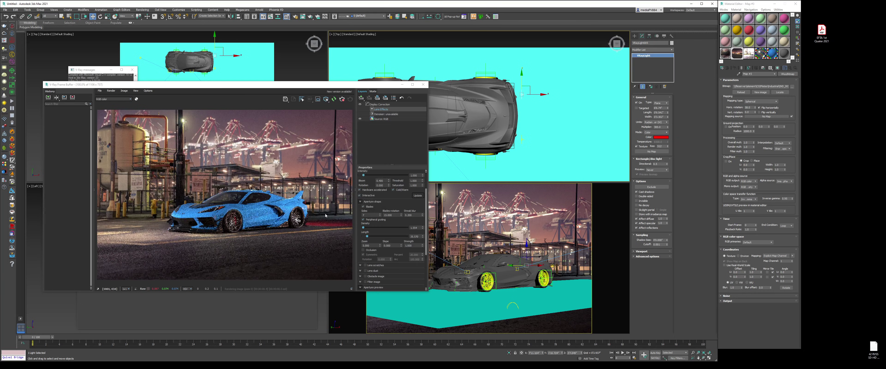
# Step: Select the ground plane and extend its long edge on the car's far side outward in edge mode
pyautogui.click(576, 105)
pyautogui.scroll(-4, 577, 107)
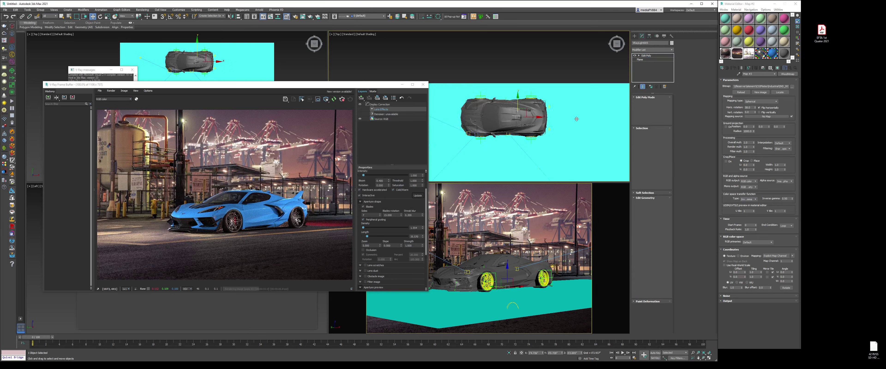
pyautogui.click(647, 59)
pyautogui.click(647, 56)
pyautogui.press('2')
pyautogui.click(588, 93)
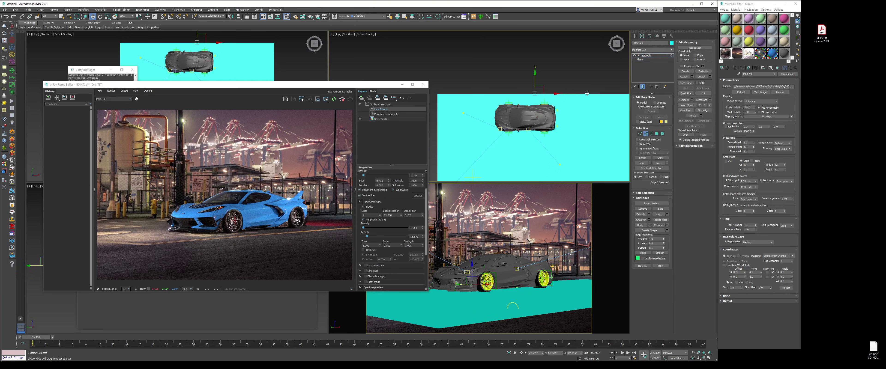
pyautogui.moveTo(536, 80); pyautogui.dragTo(527, 60)
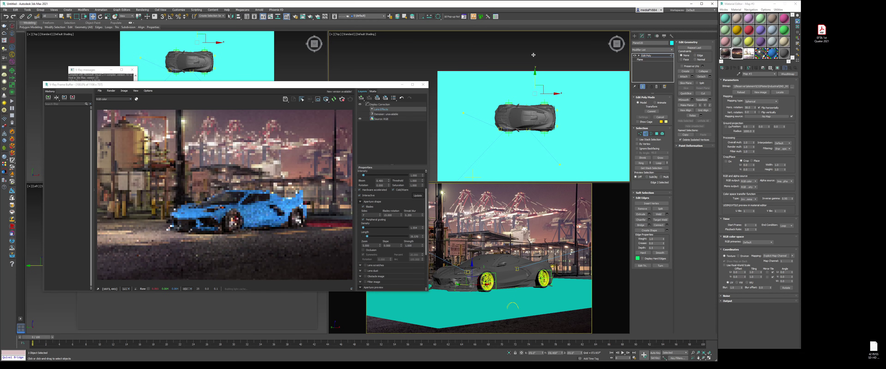
# Step: Extend the ground plane's short edge behind the car outward, deselect the plane, and reposition the frame buffer window
pyautogui.moveTo(564, 90); pyautogui.dragTo(431, 94, button='middle')
pyautogui.scroll(-3, 430, 94)
pyautogui.doubleClick(477, 103)
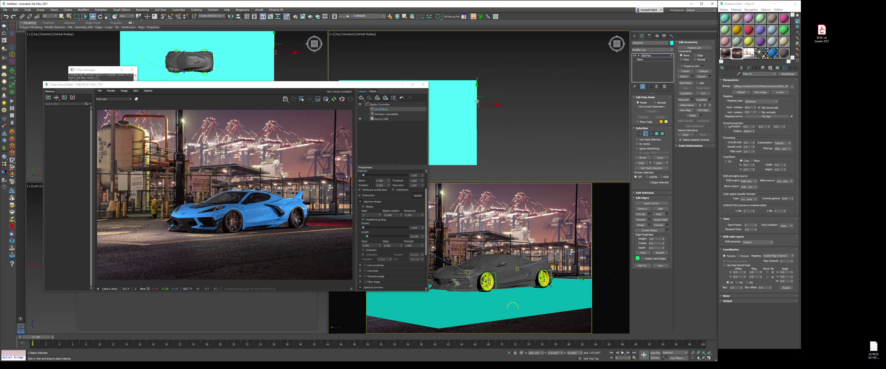
pyautogui.moveTo(495, 129); pyautogui.dragTo(553, 84)
pyautogui.press('2')
pyautogui.click(557, 80)
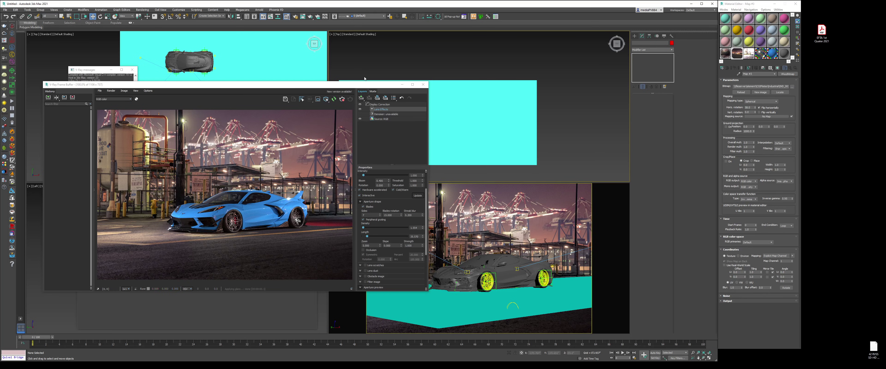
pyautogui.moveTo(362, 90); pyautogui.dragTo(345, 93)
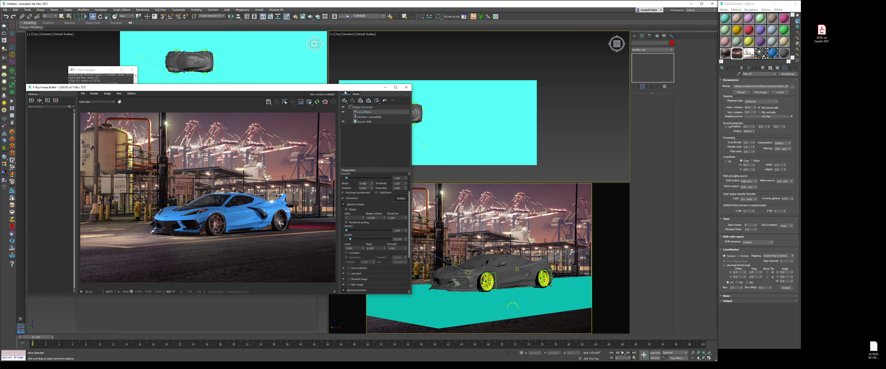